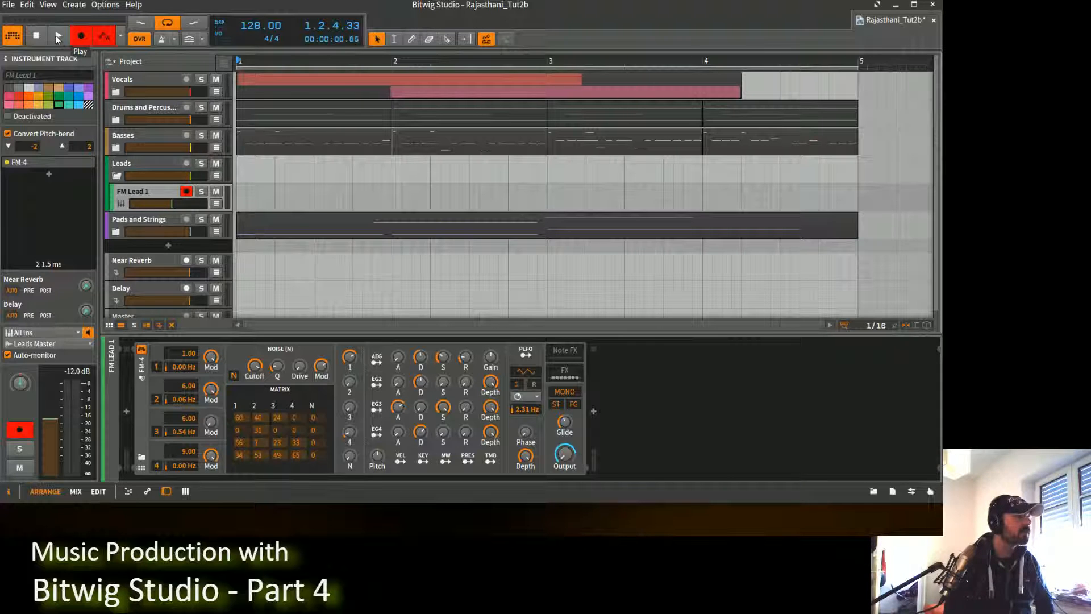
# Play through the four-bar arrangement with recording disabled.
pyautogui.click(82, 37)
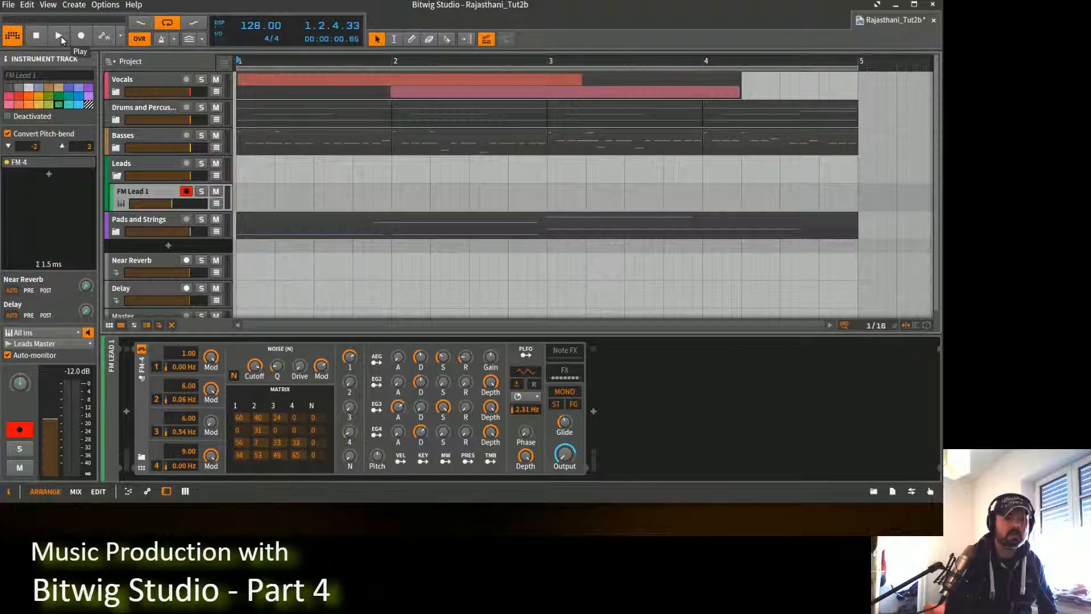
pyautogui.click(61, 37)
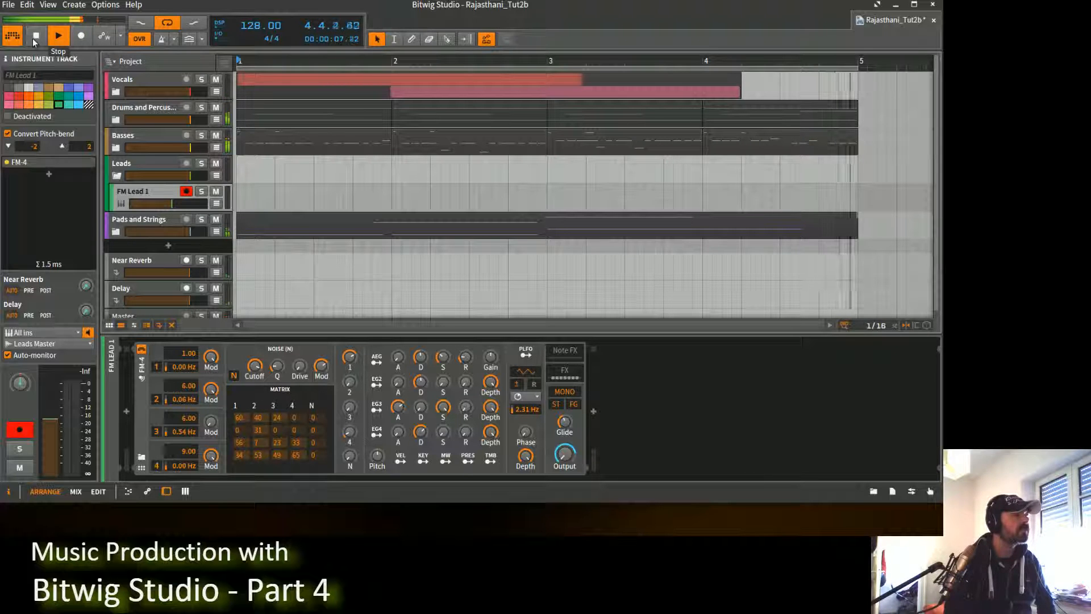
pyautogui.click(33, 39)
# Record a lead melody take on the FM Lead 1 track from bar 1 to bar 5.
pyautogui.click(83, 37)
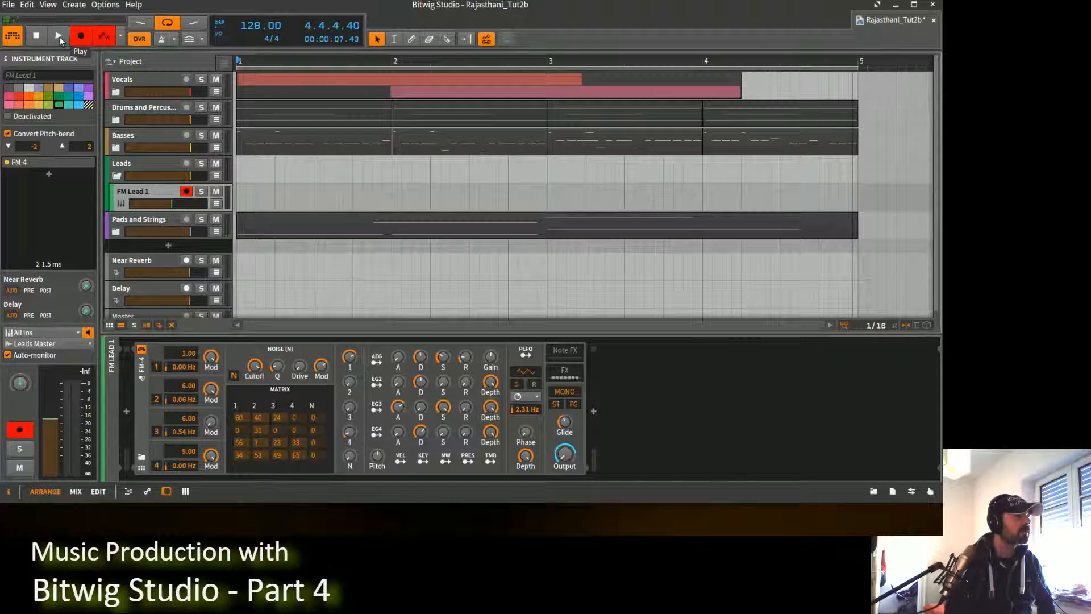
pyautogui.click(59, 36)
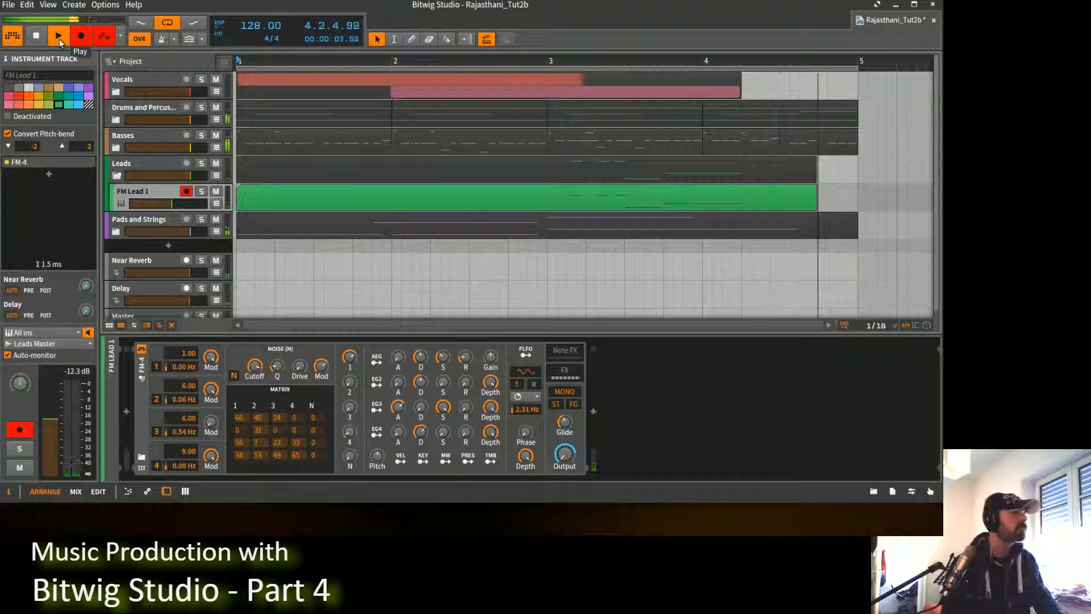
pyautogui.click(58, 36)
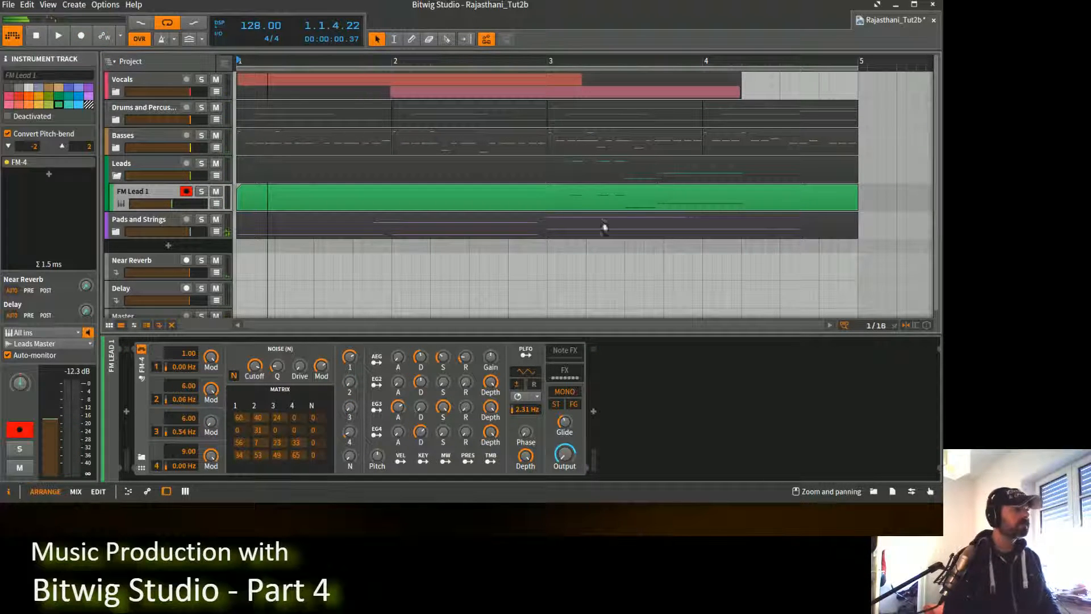
# Trim the recorded FM Lead 1 clip to start at bar 3, and audition it in the note editor.
pyautogui.moveTo(239, 193); pyautogui.dragTo(547, 191)
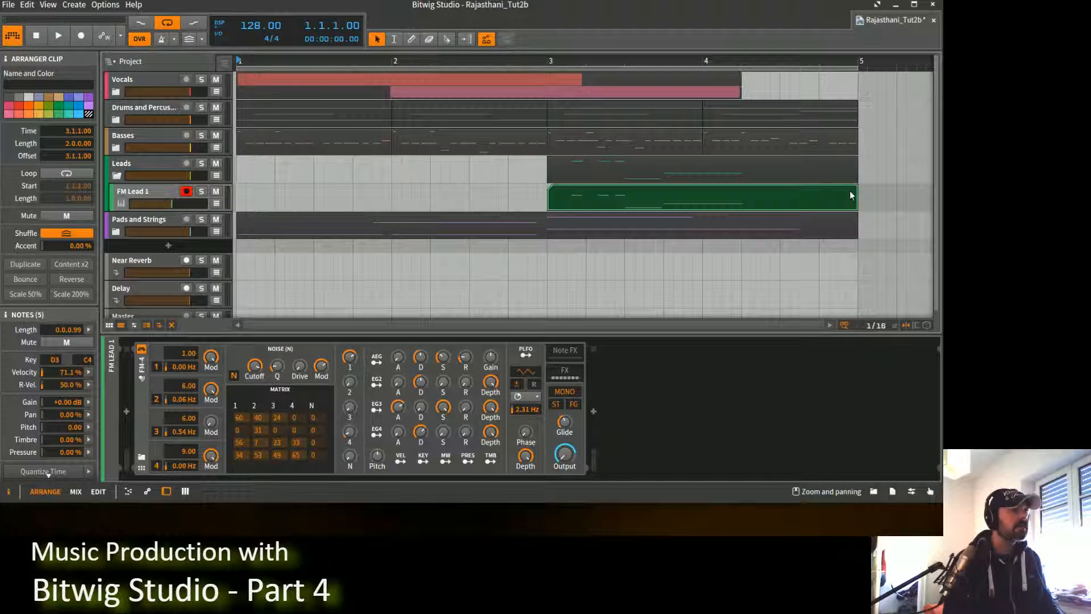
pyautogui.doubleClick(707, 203)
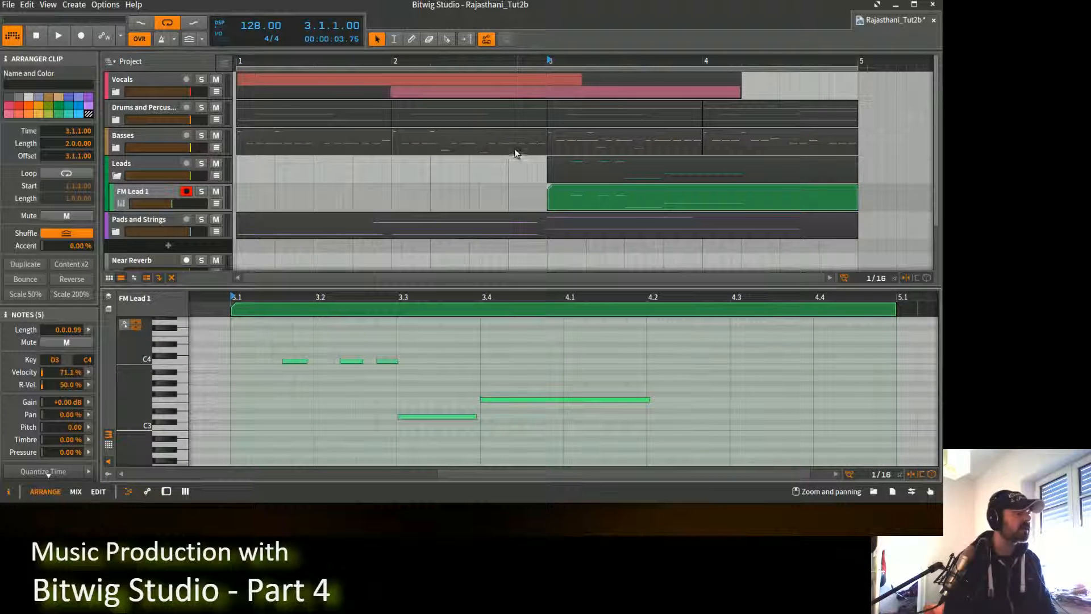
pyautogui.press('space')
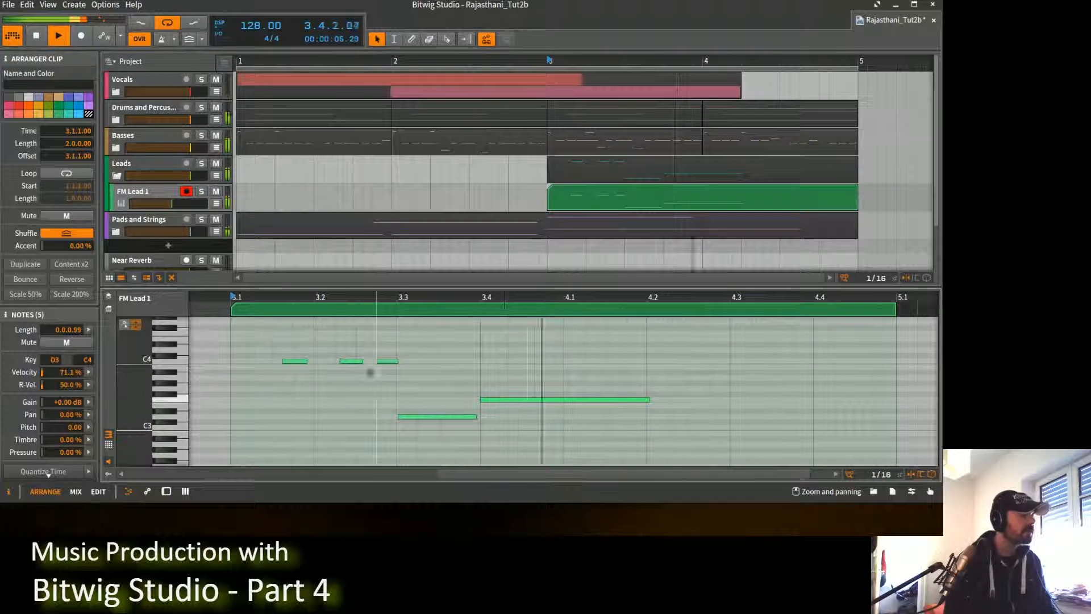
pyautogui.press('space')
# Move the first C4 note to 3.1.4 and the second to 3.2.2, and play the clip to check the timing.
pyautogui.click(299, 361)
pyautogui.moveTo(299, 363); pyautogui.dragTo(341, 363)
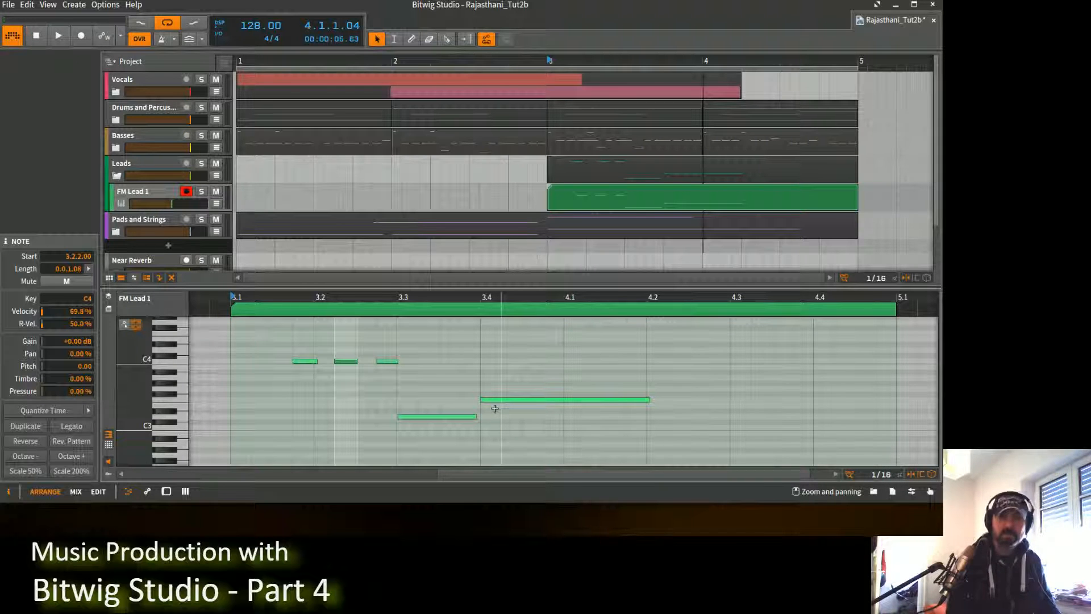
pyautogui.click(517, 401)
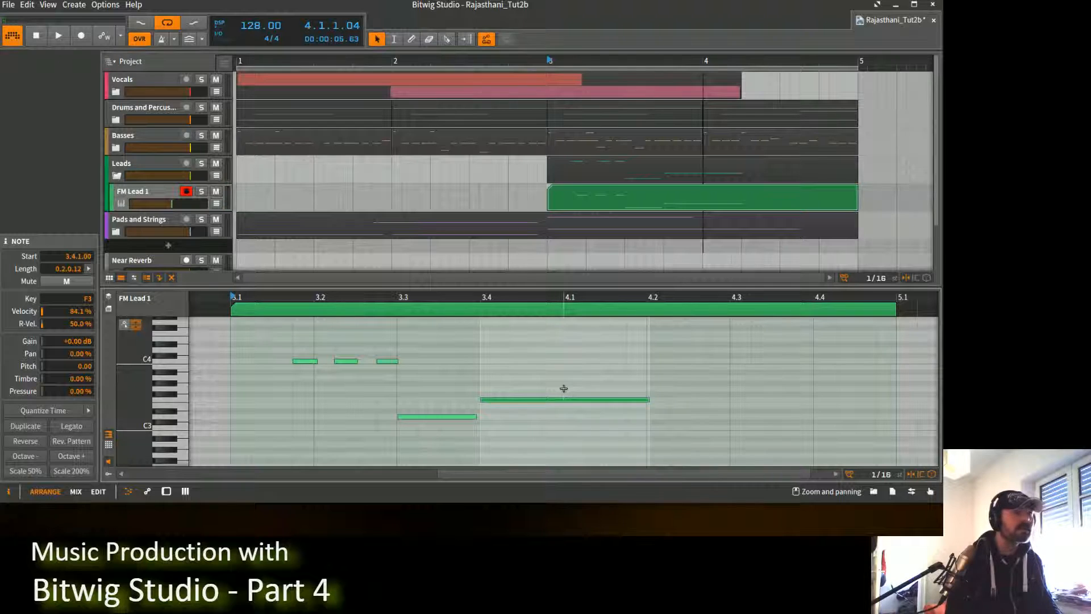
pyautogui.press('space')
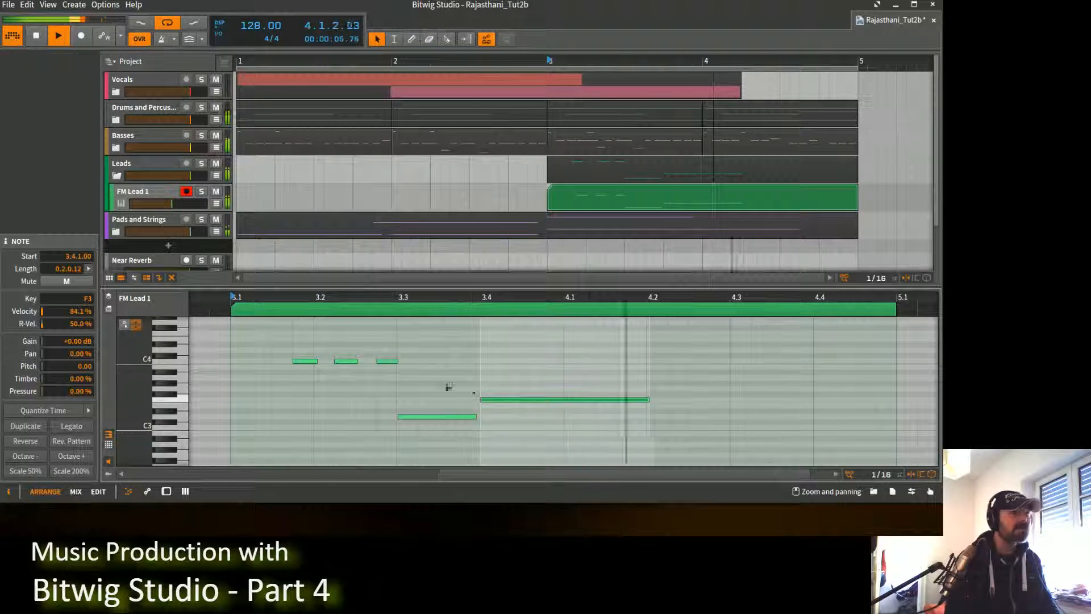
# Shorten the first C4 note to a length of 0.0.0.82 and audition the phrase.
pyautogui.moveTo(316, 363); pyautogui.dragTo(310, 363)
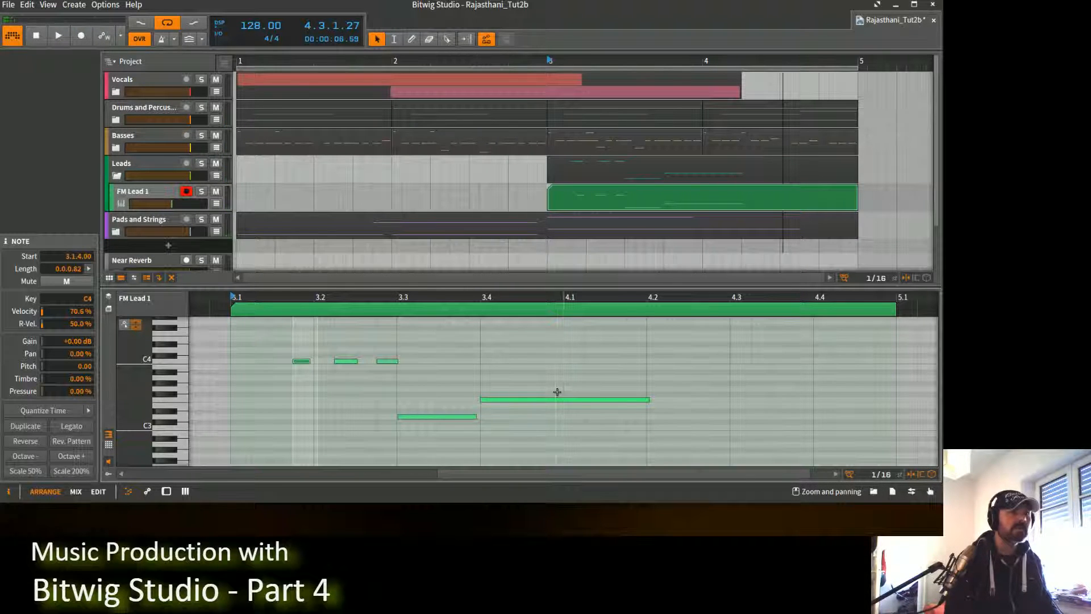
pyautogui.press('space')
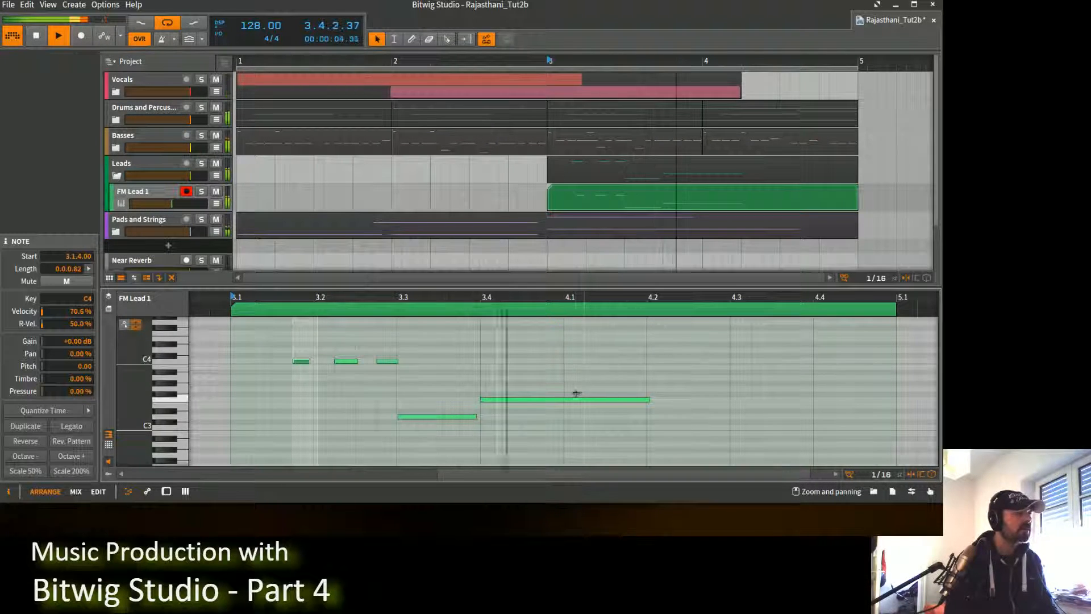
pyautogui.press('space')
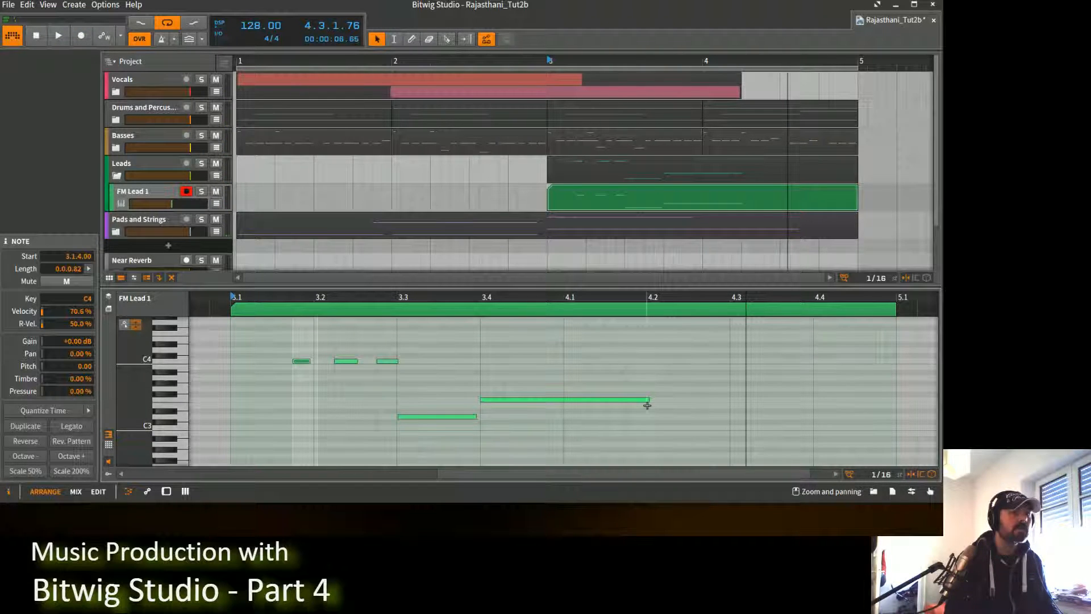
# Shorten the long F3 note to 0.1.2.99 and extend the melody with copies at G3 on 4.2.1 and A3 on 4.3.1.
pyautogui.moveTo(647, 405)
pyautogui.mouseDown()
pyautogui.moveTo(584, 402)
pyautogui.moveTo(637, 403)
pyautogui.moveTo(627, 404)
pyautogui.mouseUp()
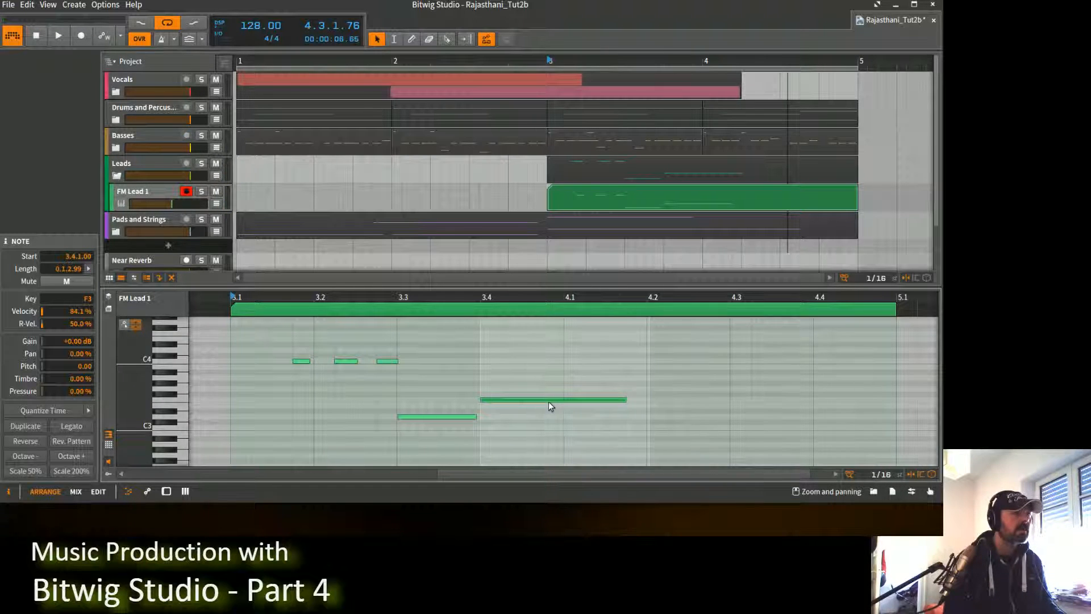
pyautogui.moveTo(549, 402); pyautogui.dragTo(728, 391)
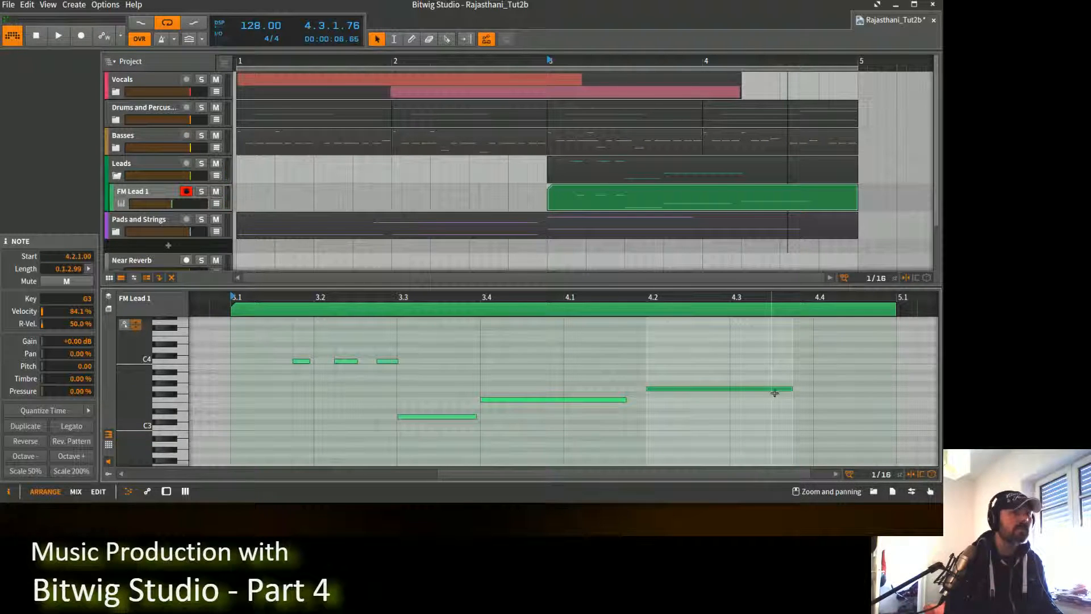
pyautogui.moveTo(790, 389)
pyautogui.mouseDown()
pyautogui.moveTo(730, 388)
pyautogui.moveTo(750, 376)
pyautogui.moveTo(782, 381)
pyautogui.mouseUp()
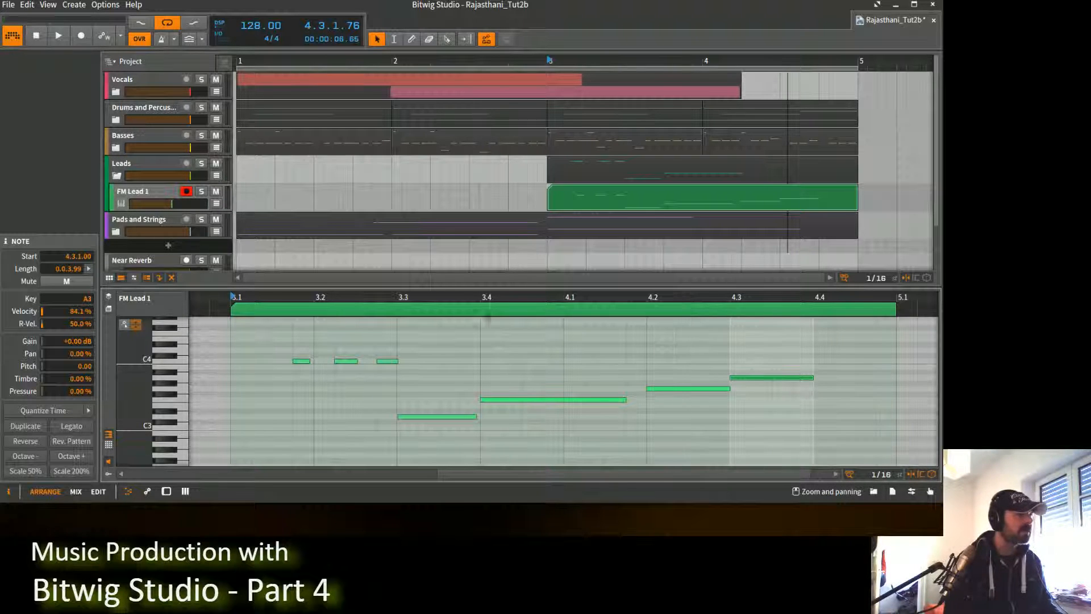
# Add a D3 note of length 0.0.2.00 at 4.2.4, and lengthen the A3 note to 0.1.2.47 while auditioning the melody.
pyautogui.moveTo(348, 362); pyautogui.dragTo(750, 416)
pyautogui.press('space')
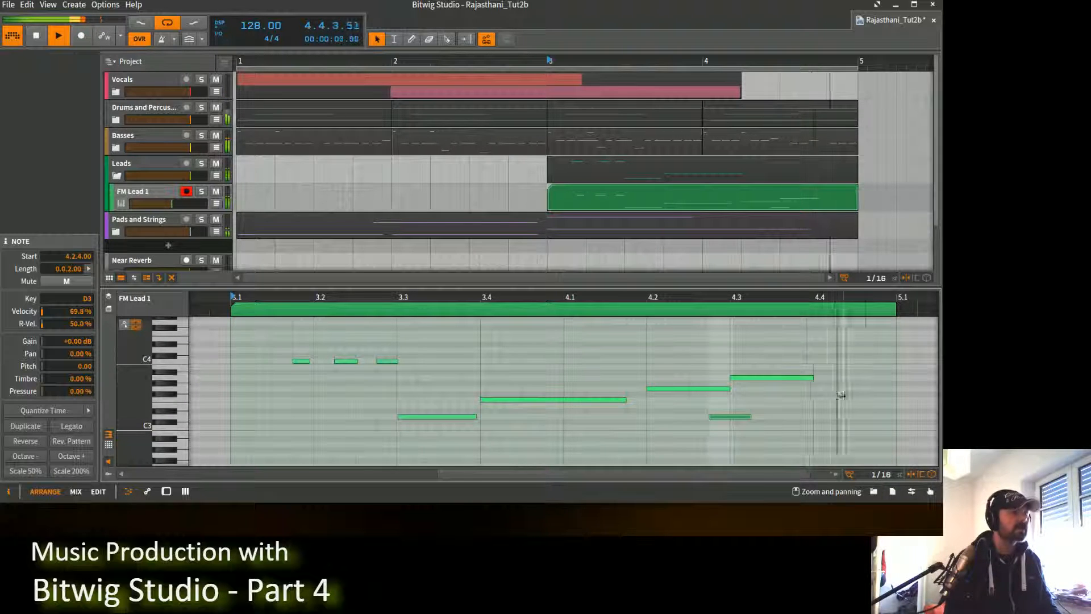
pyautogui.moveTo(814, 379); pyautogui.dragTo(865, 379)
pyautogui.press('space')
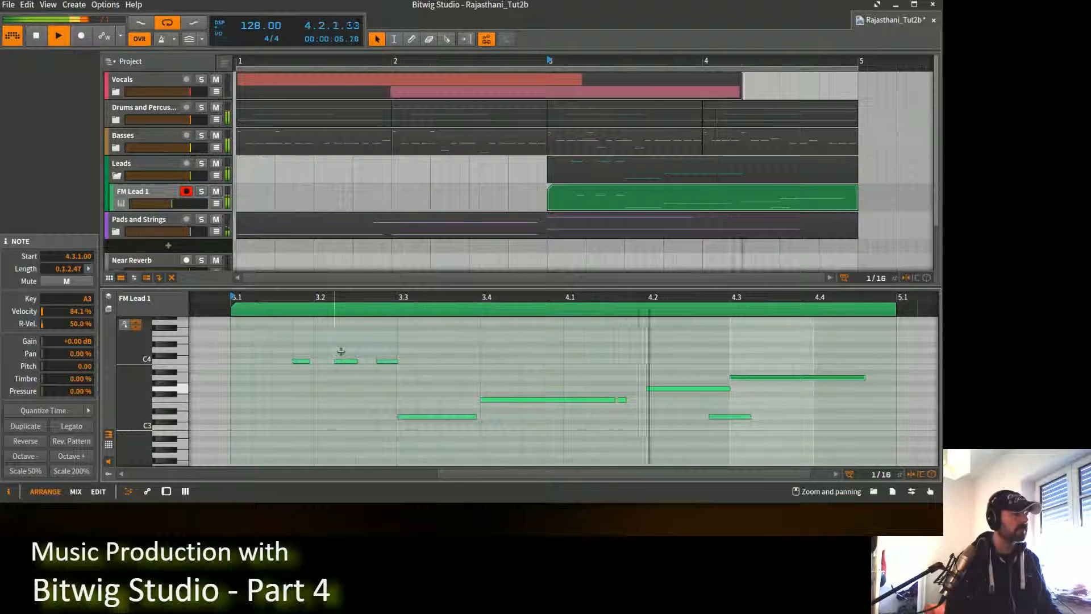
pyautogui.press('space')
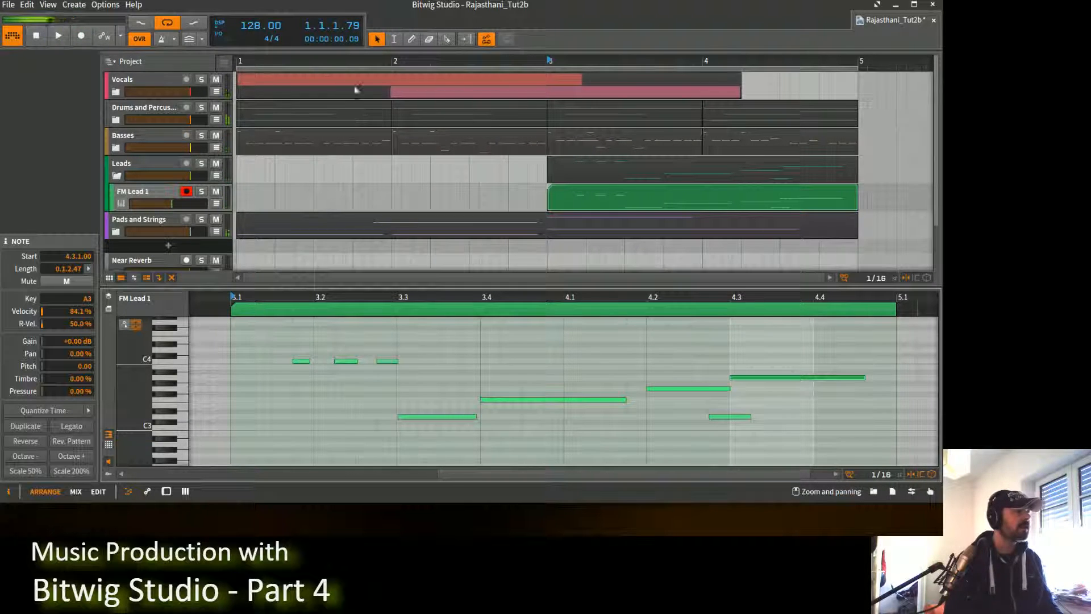
# Set the arranger loop region to start at 3.1.1 with a length of two bars, and play it.
pyautogui.moveTo(239, 68); pyautogui.dragTo(549, 68)
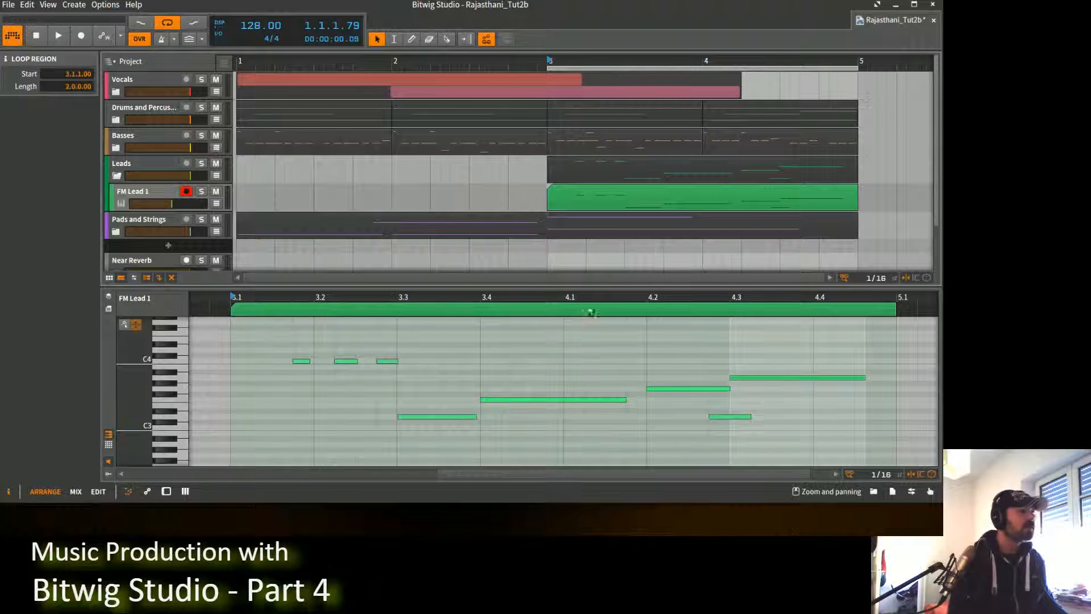
pyautogui.press('space')
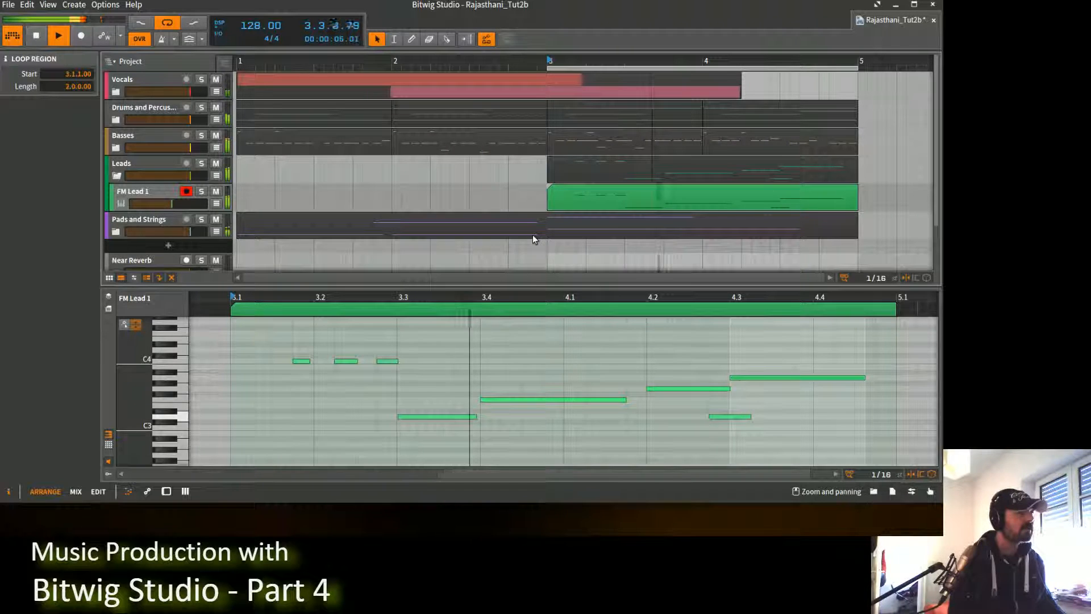
pyautogui.press('space')
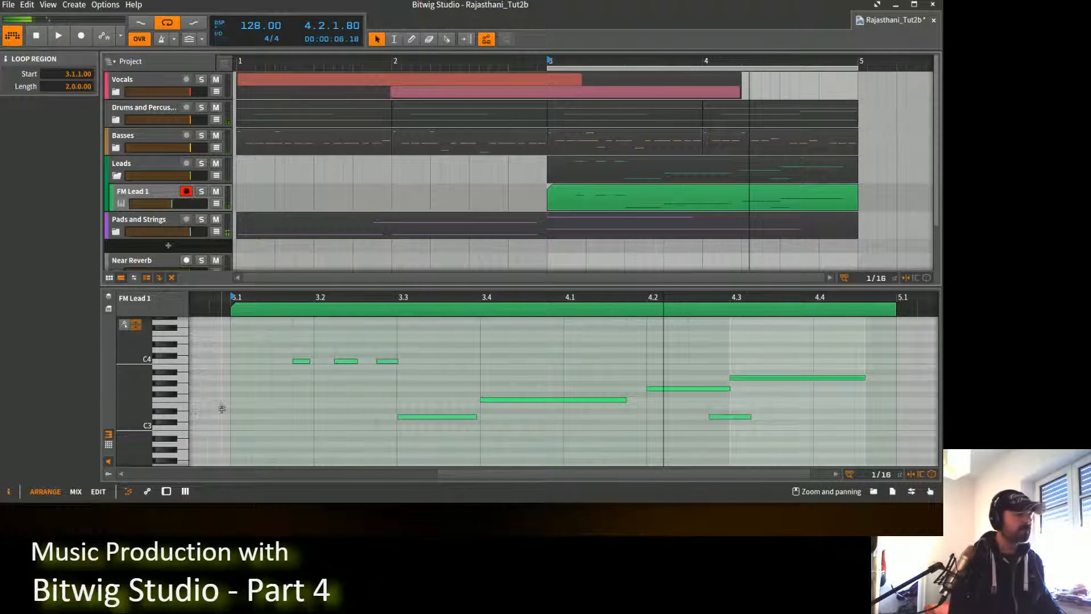
# Insert Bitwig's Reverb device after FM-4 in the FM Lead 1 device chain.
pyautogui.doubleClick(152, 196)
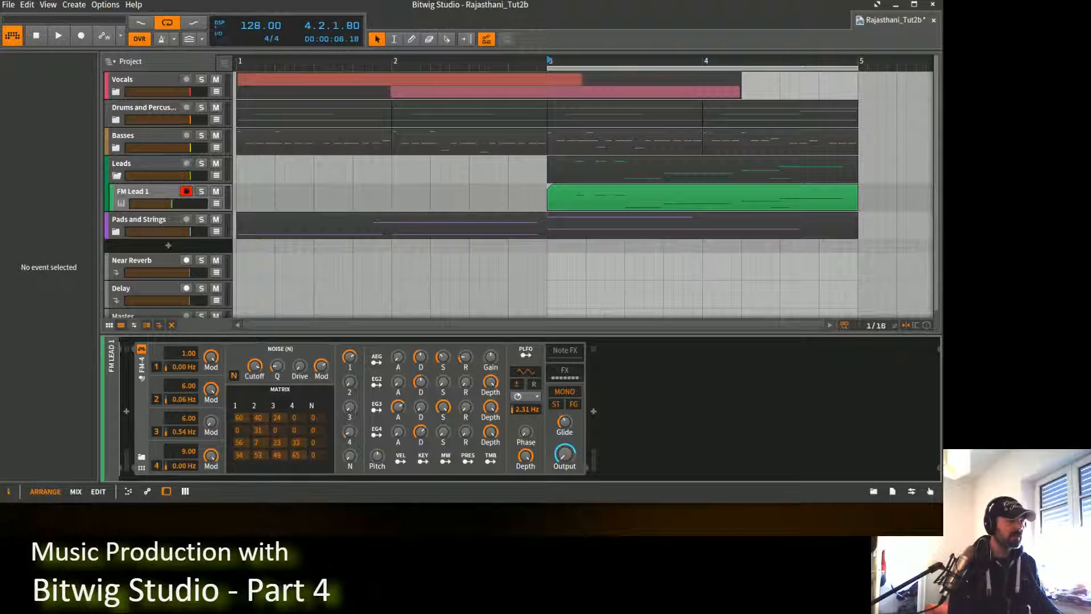
pyautogui.click(594, 412)
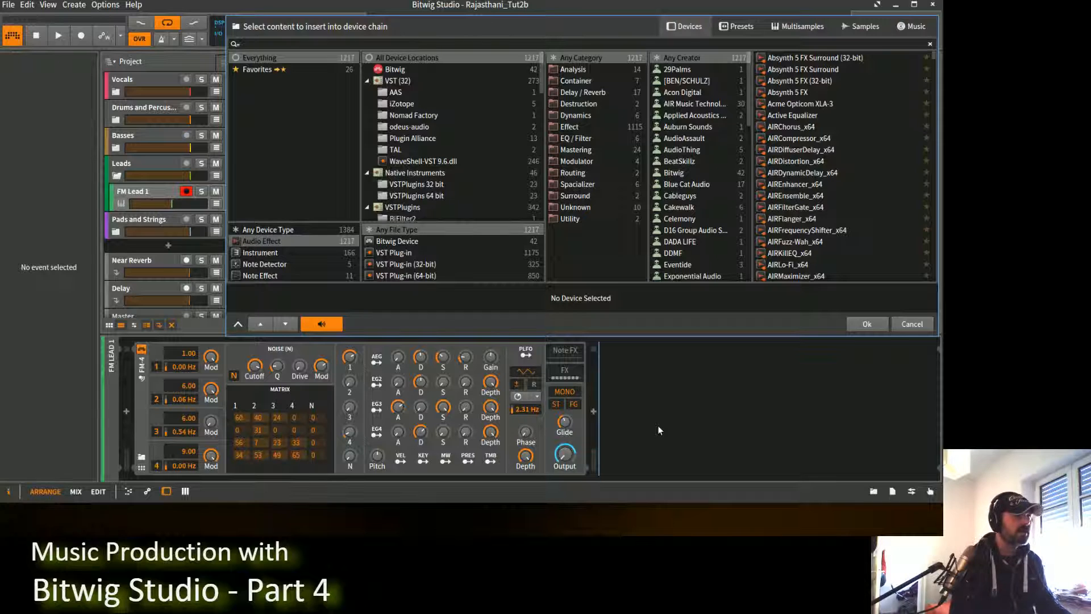
pyautogui.write('reverb')
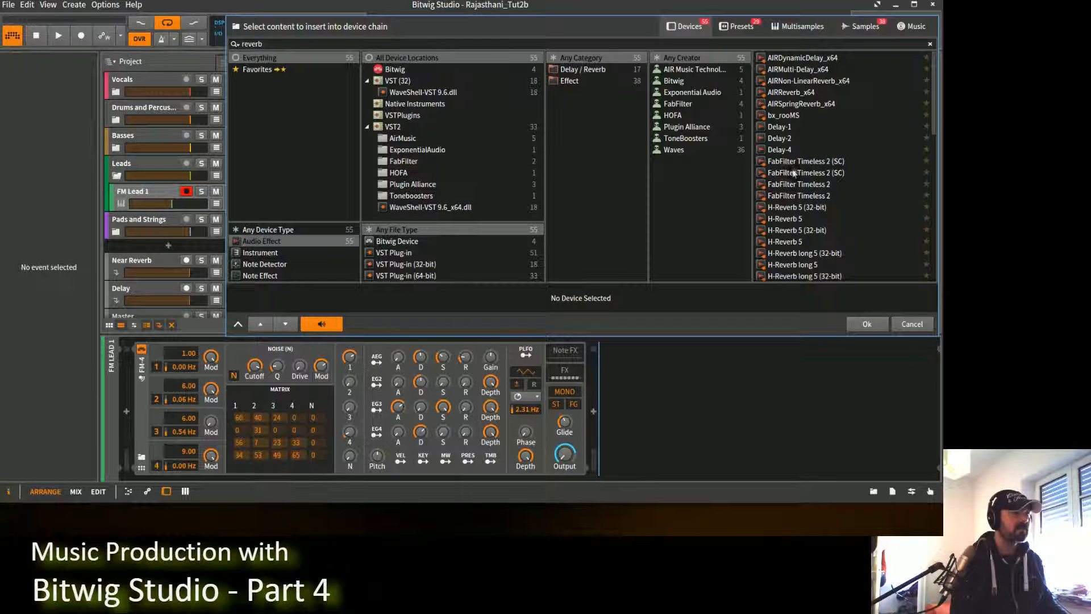
pyautogui.scroll(-5, 793, 162)
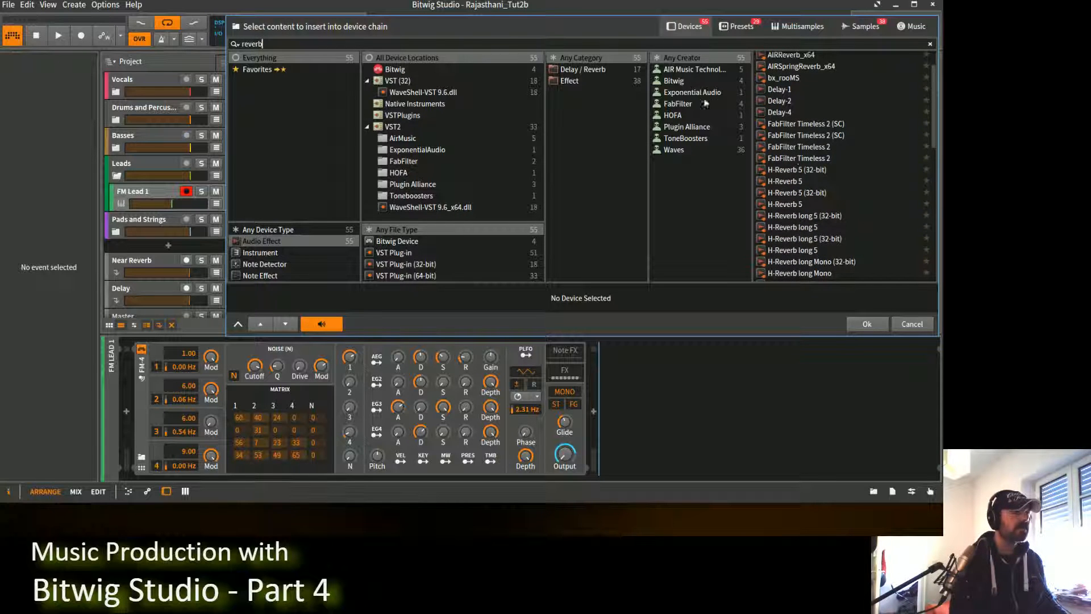
pyautogui.click(685, 83)
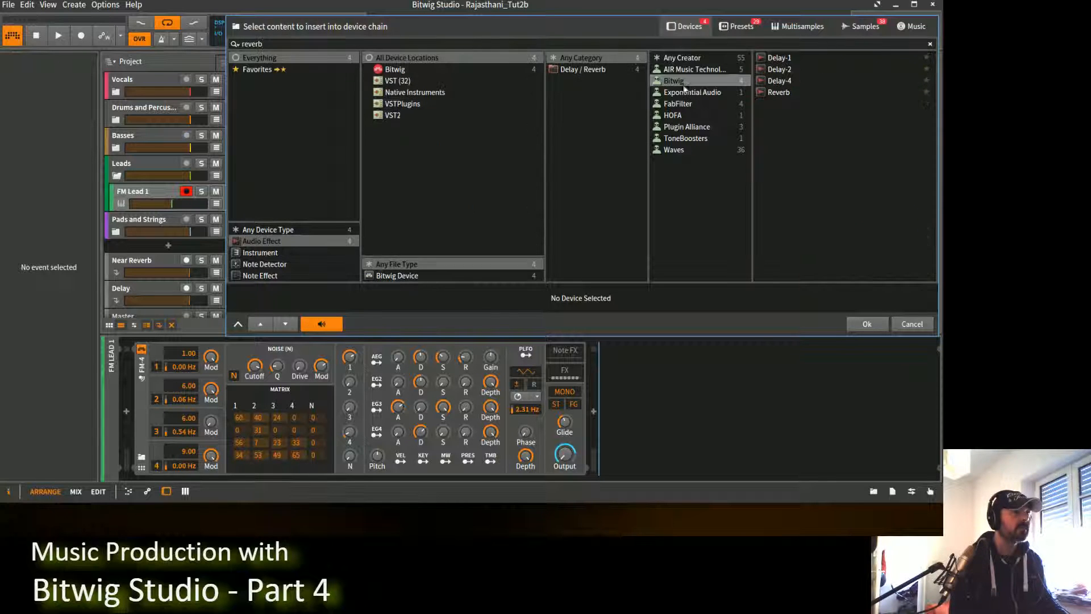
pyautogui.doubleClick(779, 93)
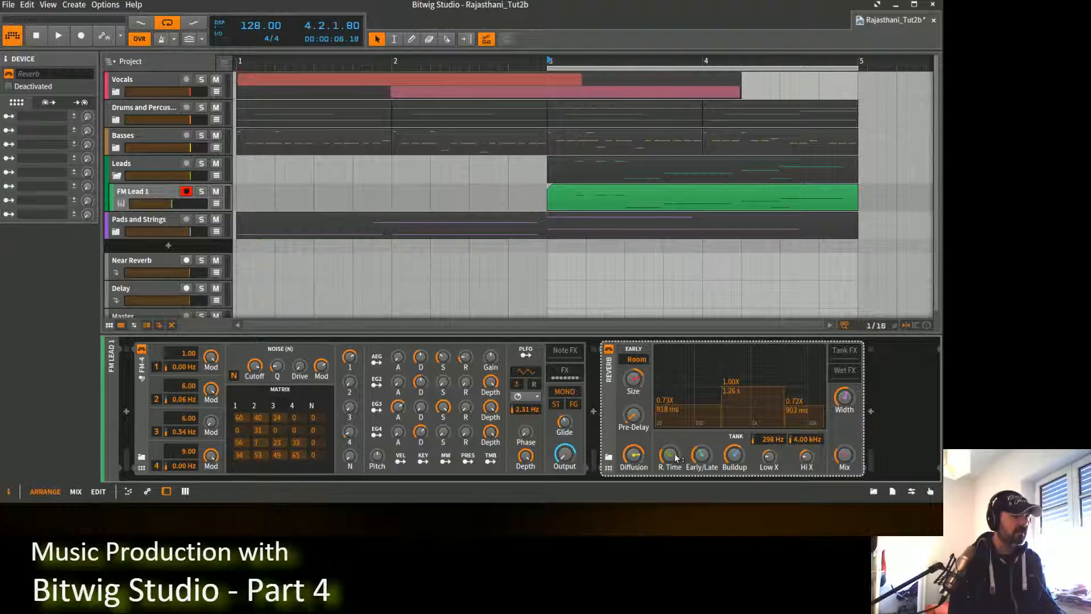
# Raise the reverb time to 3.73 s and audition the lead in the loop.
pyautogui.moveTo(676, 458); pyautogui.dragTo(703, 460)
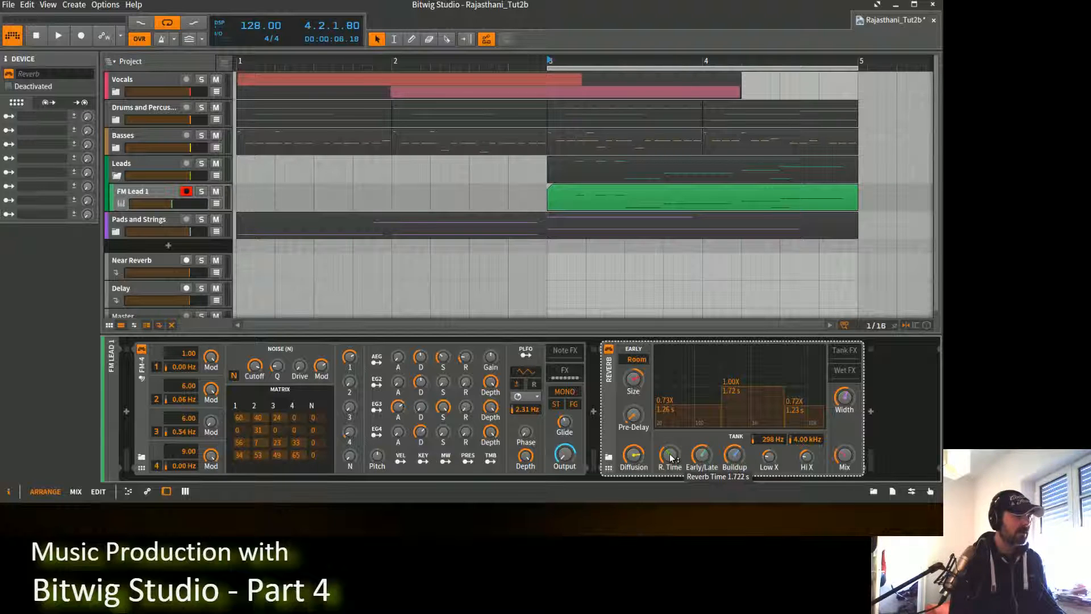
pyautogui.moveTo(670, 455); pyautogui.dragTo(671, 457)
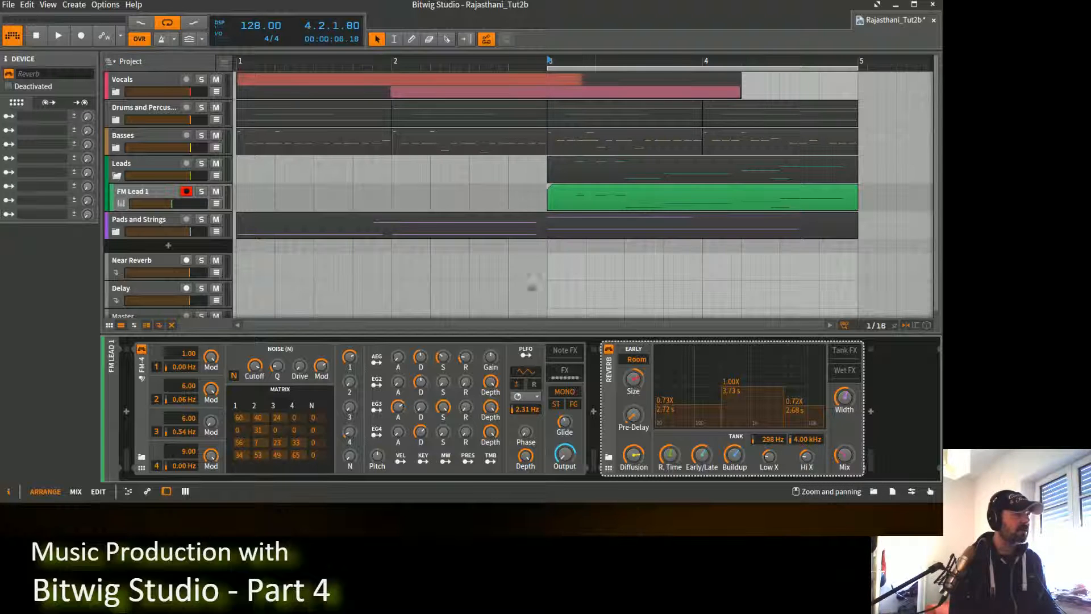
pyautogui.press('space')
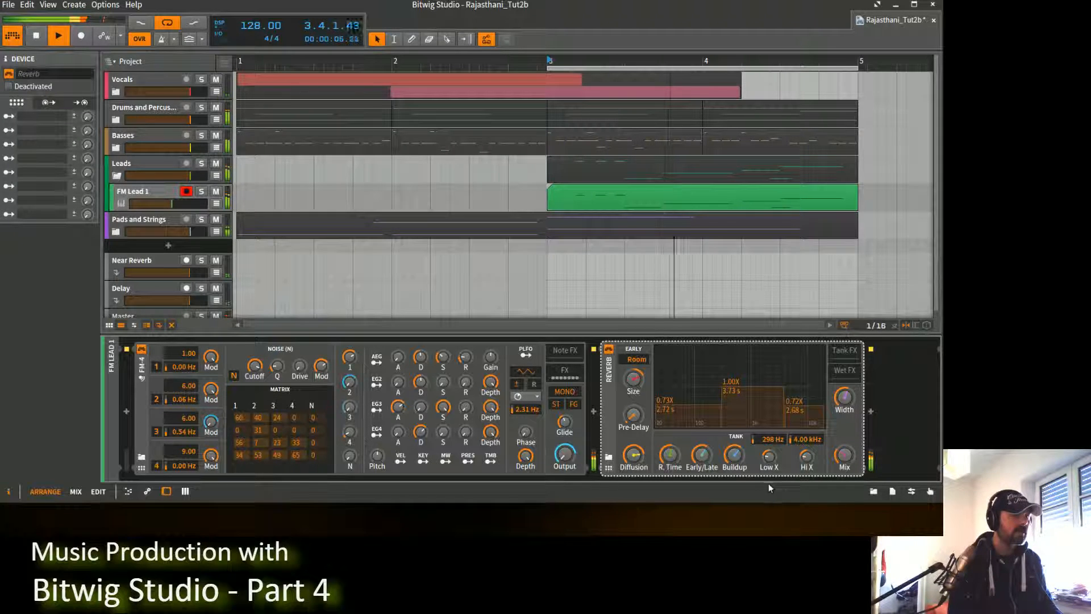
pyautogui.press('space')
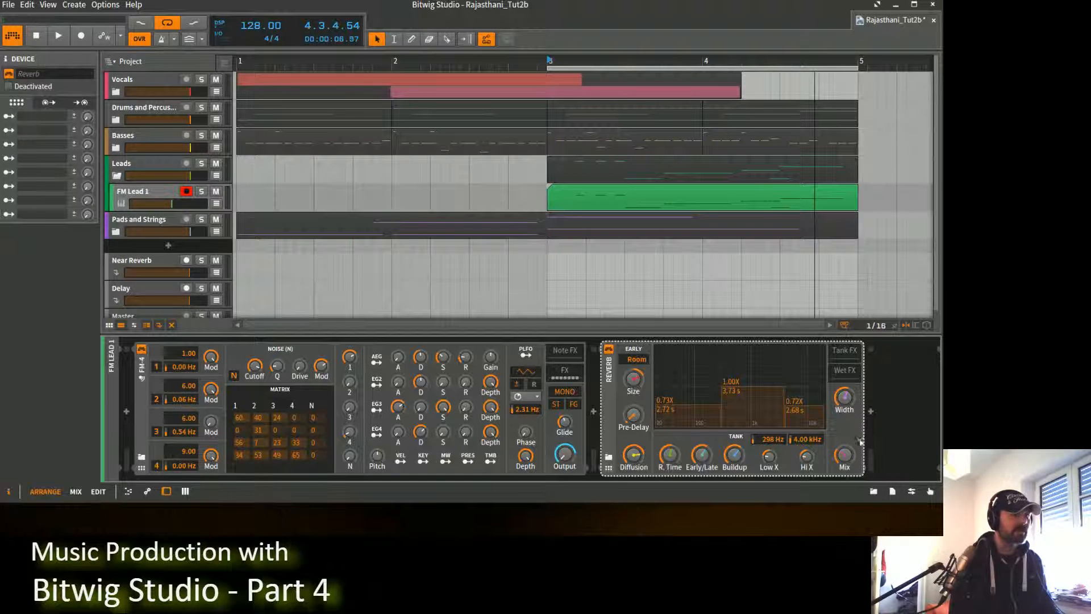
# Set the reverb's low crossover to 241 Hz and its low-band time multiplier to 0.83X during playback.
pyautogui.press('space')
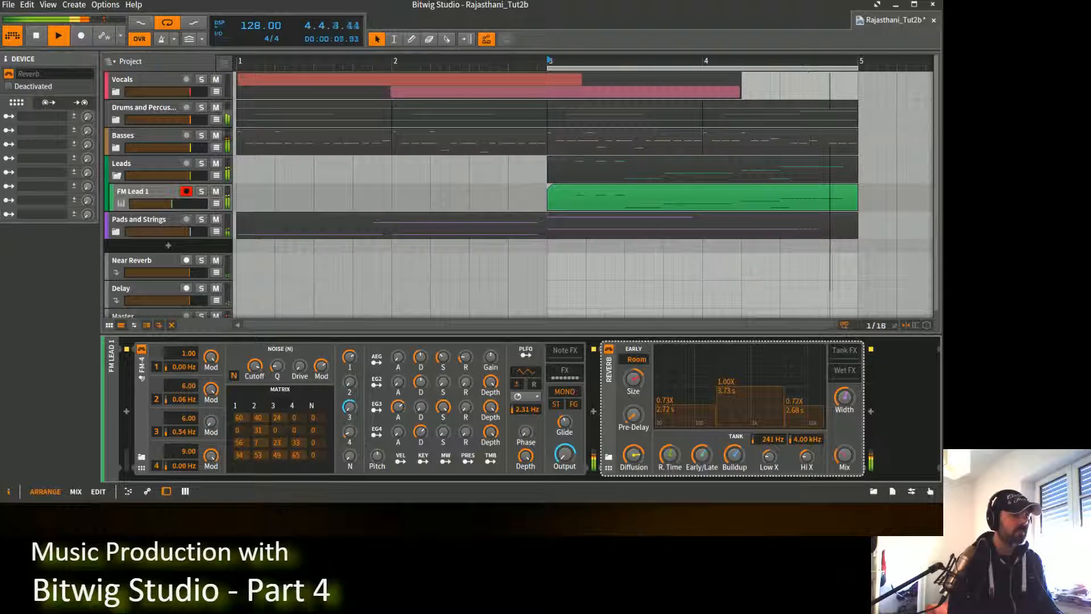
pyautogui.moveTo(769, 457); pyautogui.dragTo(769, 446)
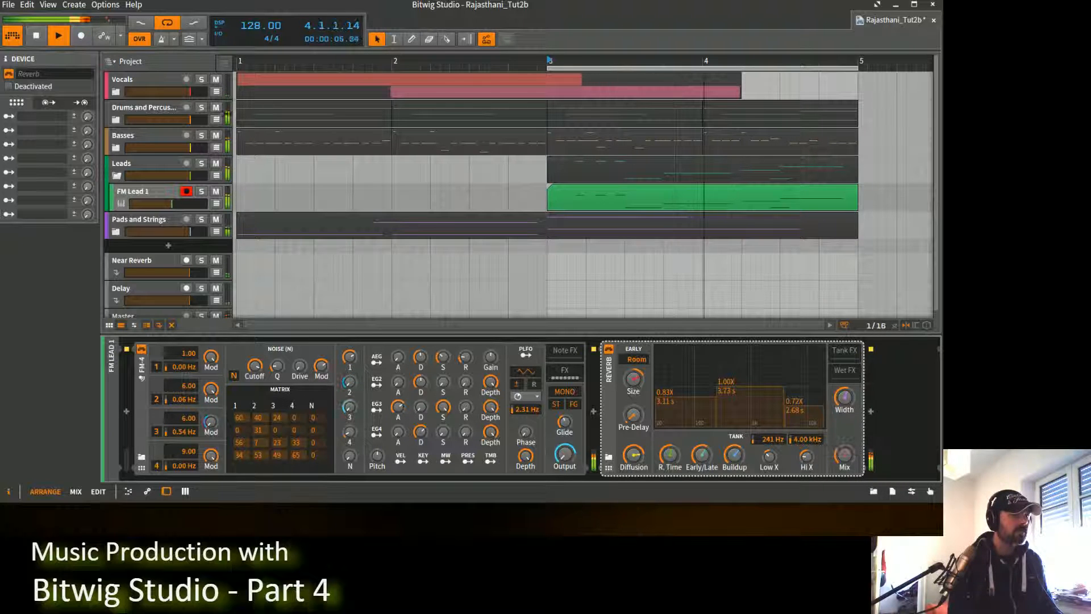
# Set the reverb's high crossover to 1.97 kHz and its high-band time multiplier to 0.75X, and stop playback.
pyautogui.moveTo(806, 439); pyautogui.dragTo(805, 449)
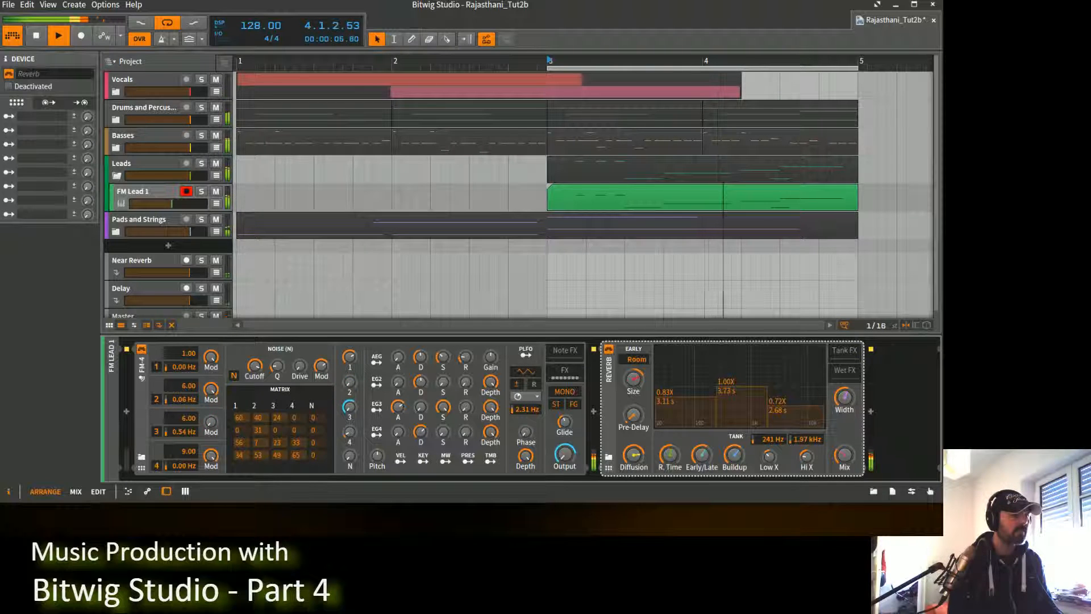
pyautogui.moveTo(809, 405); pyautogui.dragTo(846, 403)
pyautogui.press('space')
pyautogui.moveTo(850, 407)
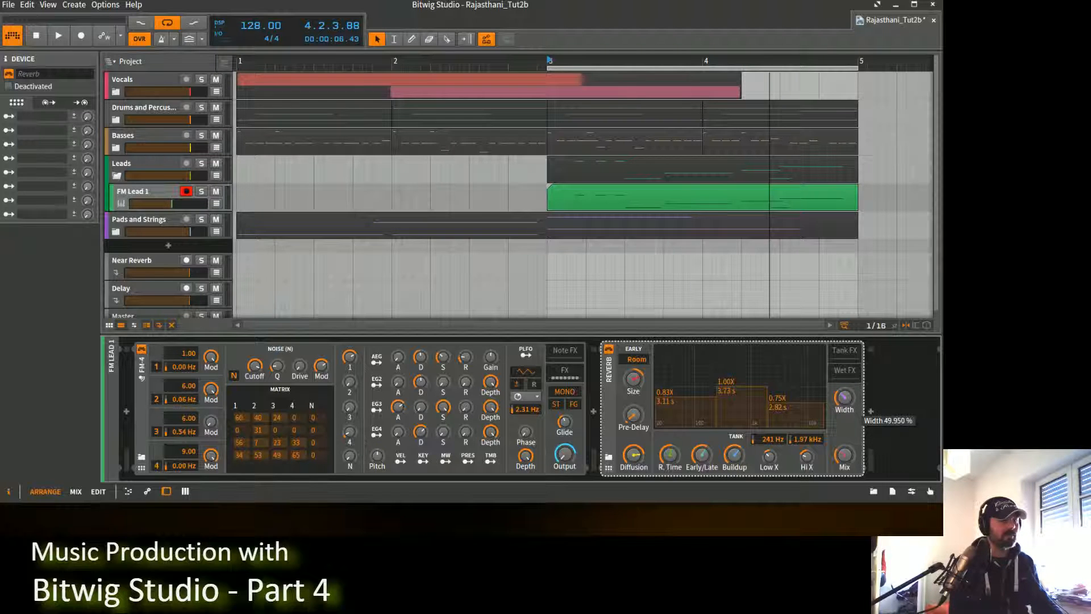
# Fine-tune the reverb's width and mix, and audition the lead briefly.
pyautogui.moveTo(845, 403); pyautogui.dragTo(845, 402)
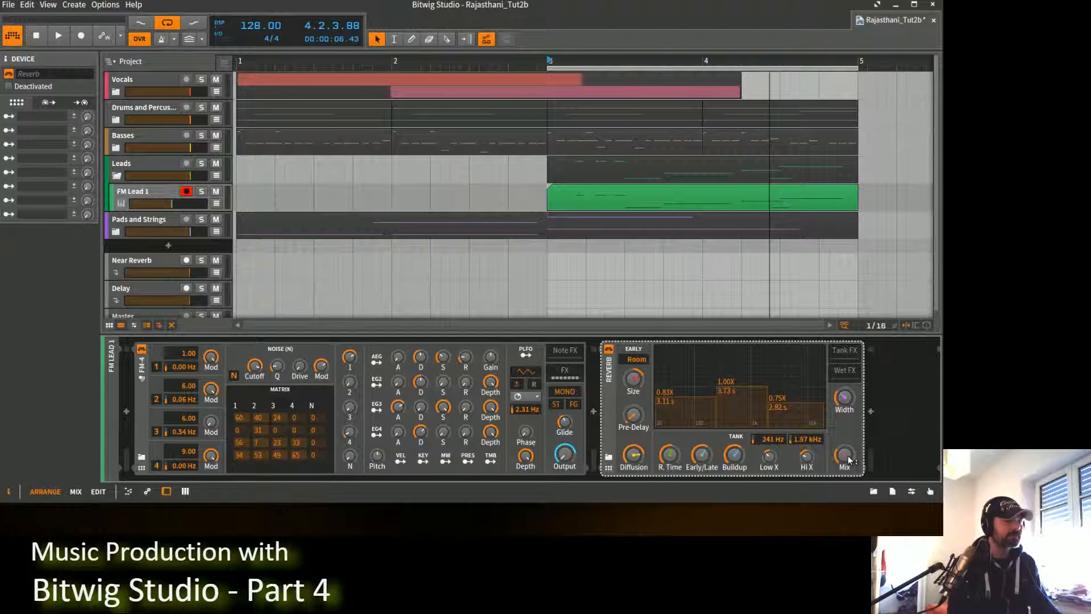
pyautogui.moveTo(845, 455); pyautogui.dragTo(845, 454)
pyautogui.press('space')
pyautogui.press('space')
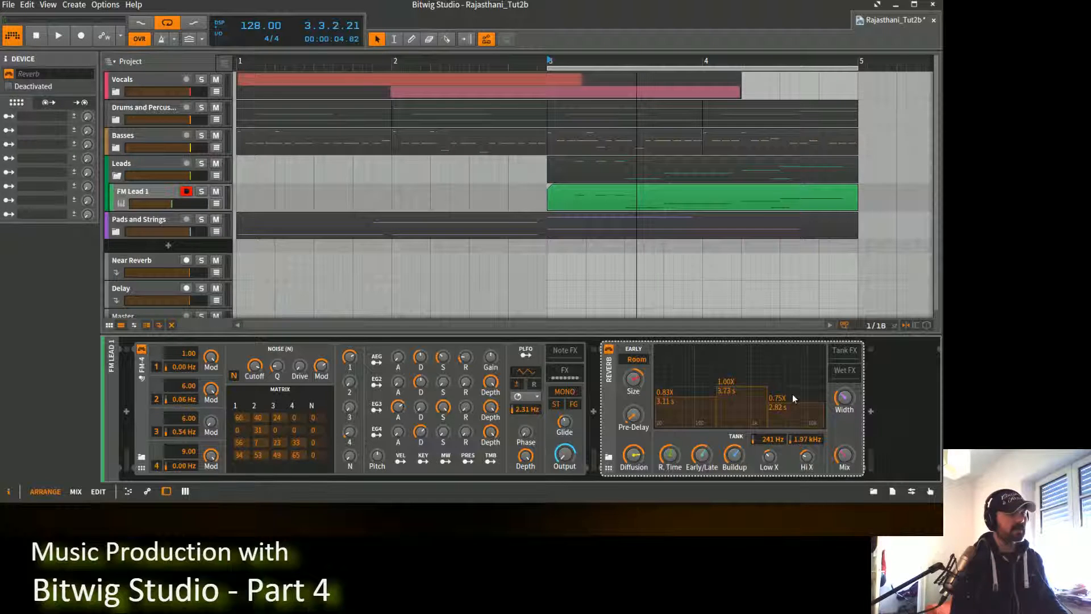
pyautogui.click(870, 410)
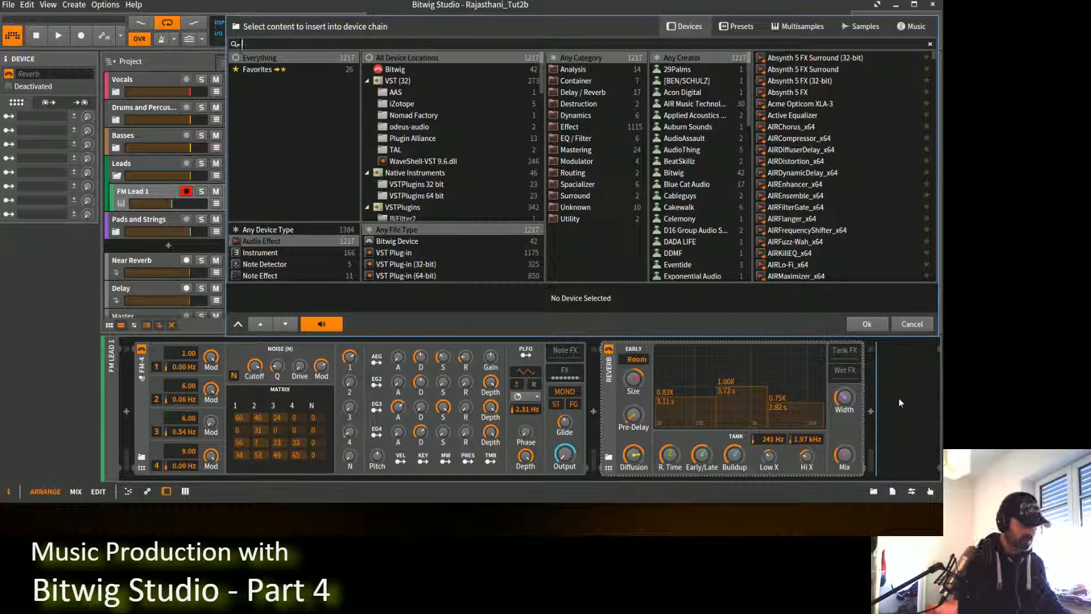
pyautogui.write('distortion')
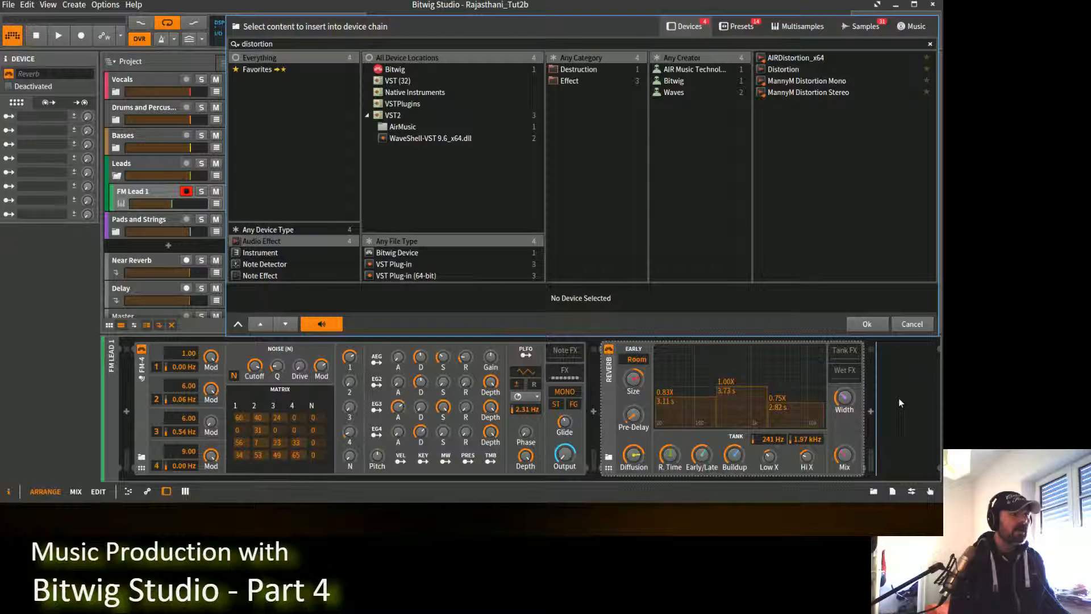
pyautogui.click(864, 327)
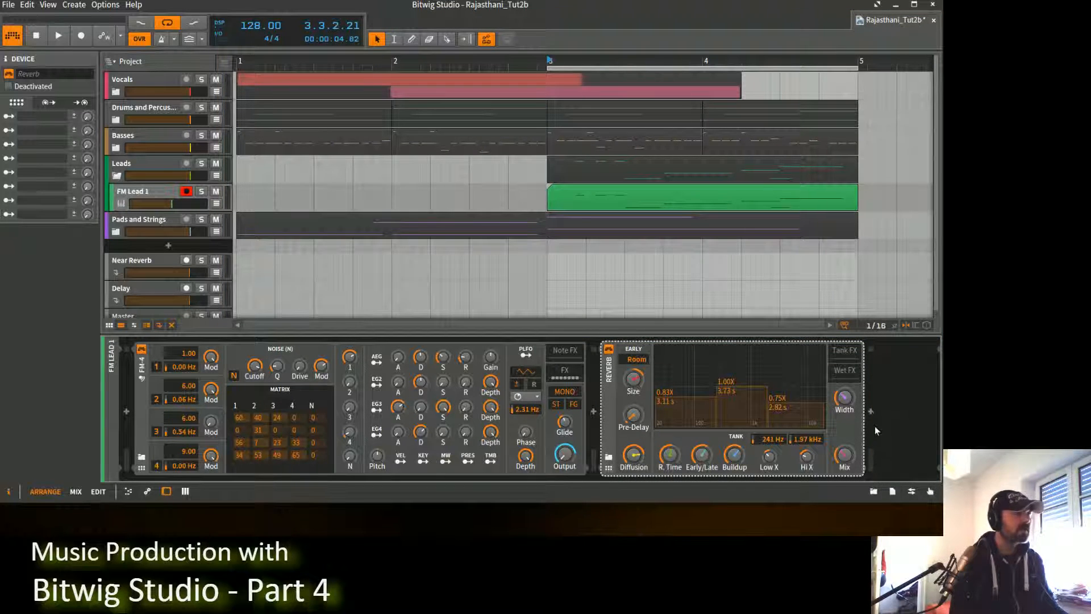
# Insert Bitwig's Distortion device after Reverb in the FM Lead 1 device chain.
pyautogui.click(869, 410)
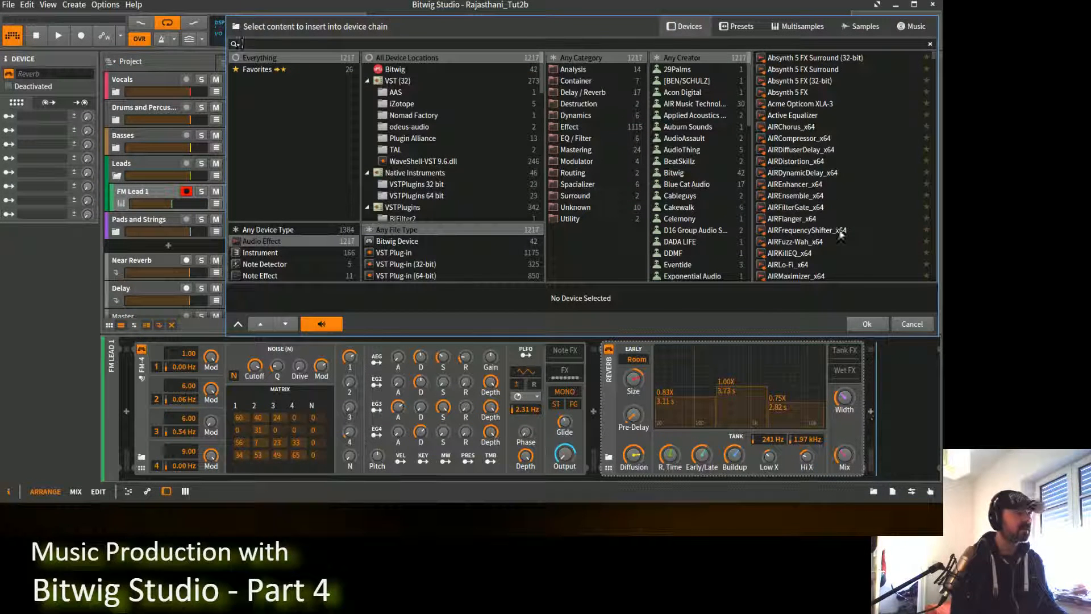
pyautogui.write('distortion')
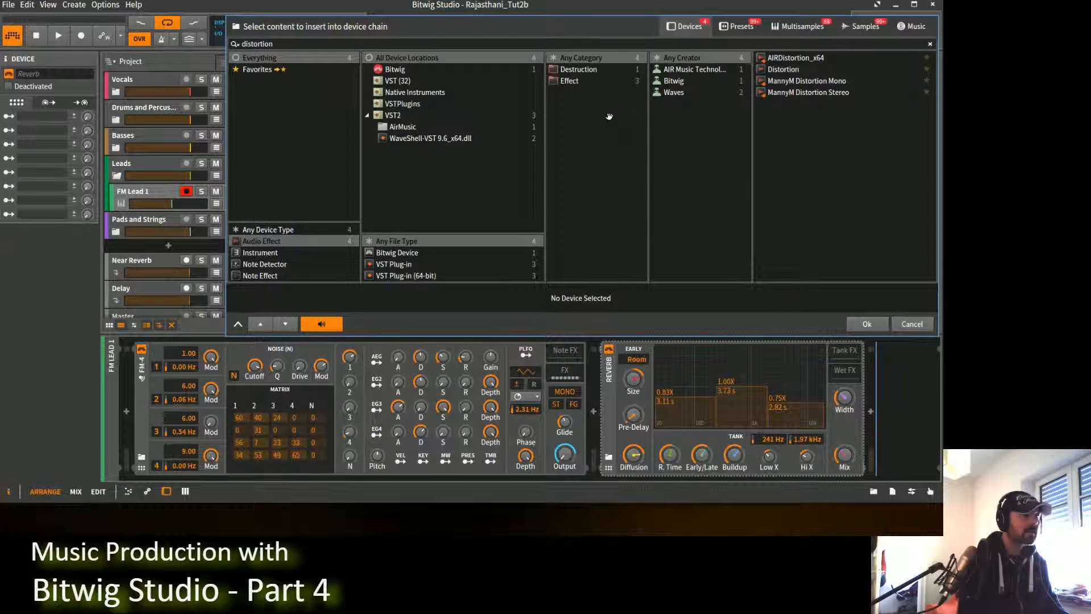
pyautogui.click(784, 69)
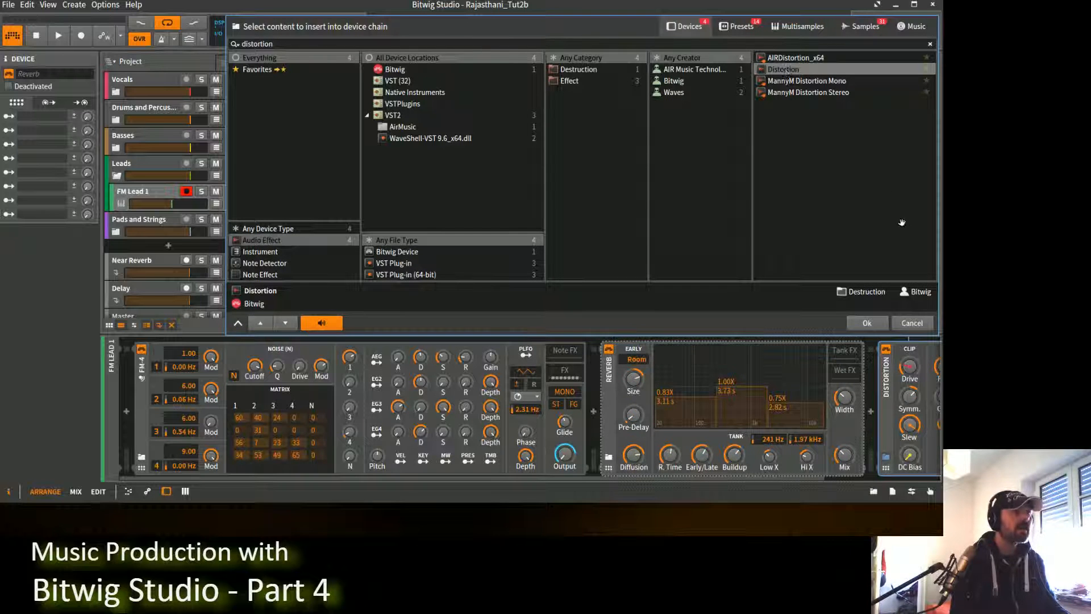
pyautogui.click(867, 323)
pyautogui.moveTo(797, 479); pyautogui.dragTo(931, 481)
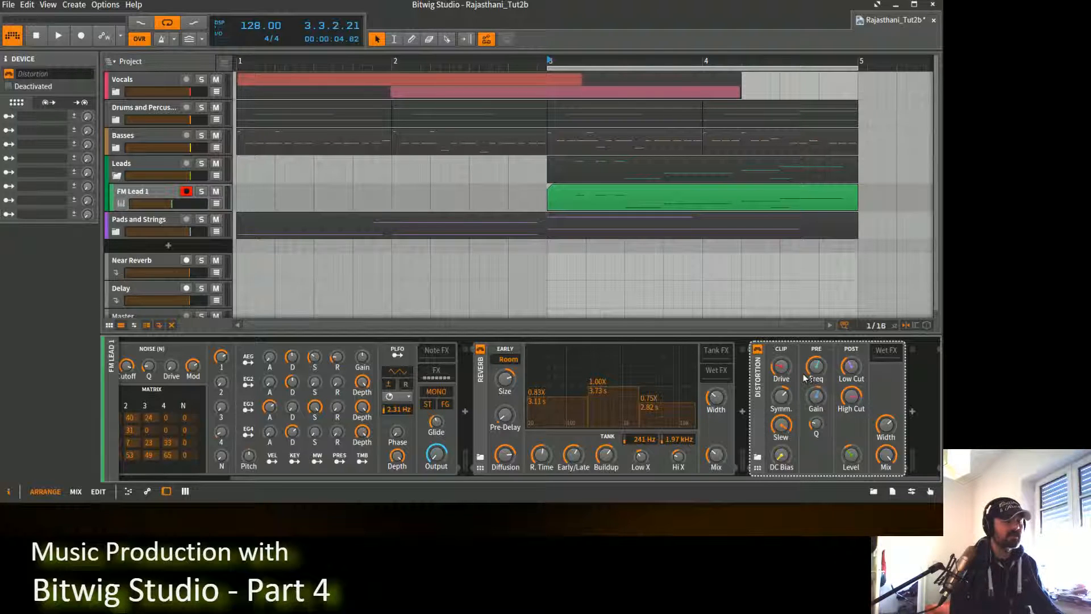
# Audition the lead through the distortion and set the distortion's mix to 98.8 %.
pyautogui.moveTo(804, 377)
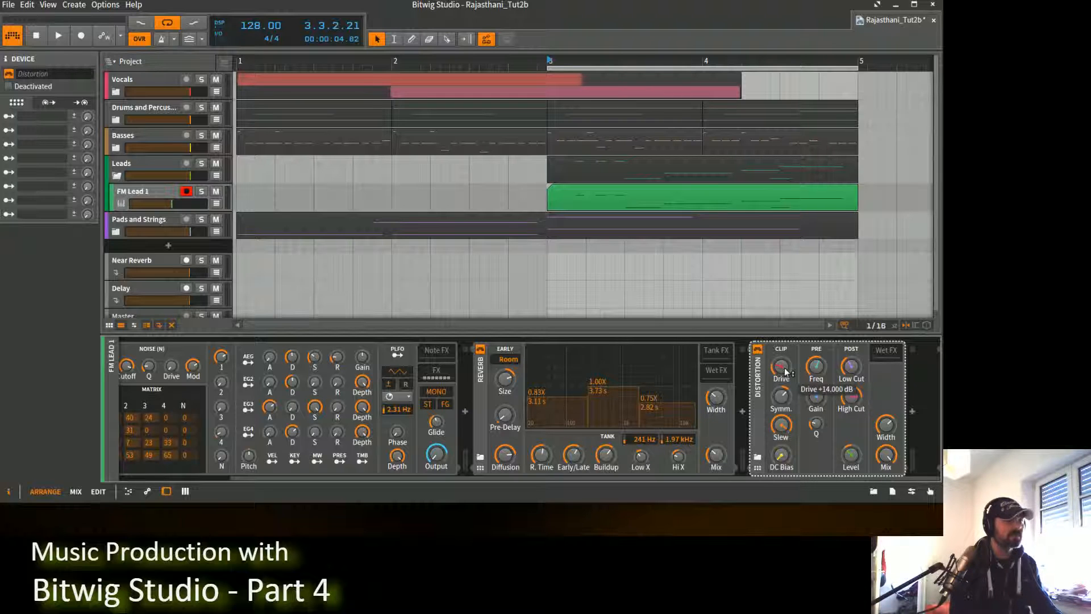
pyautogui.moveTo(788, 396)
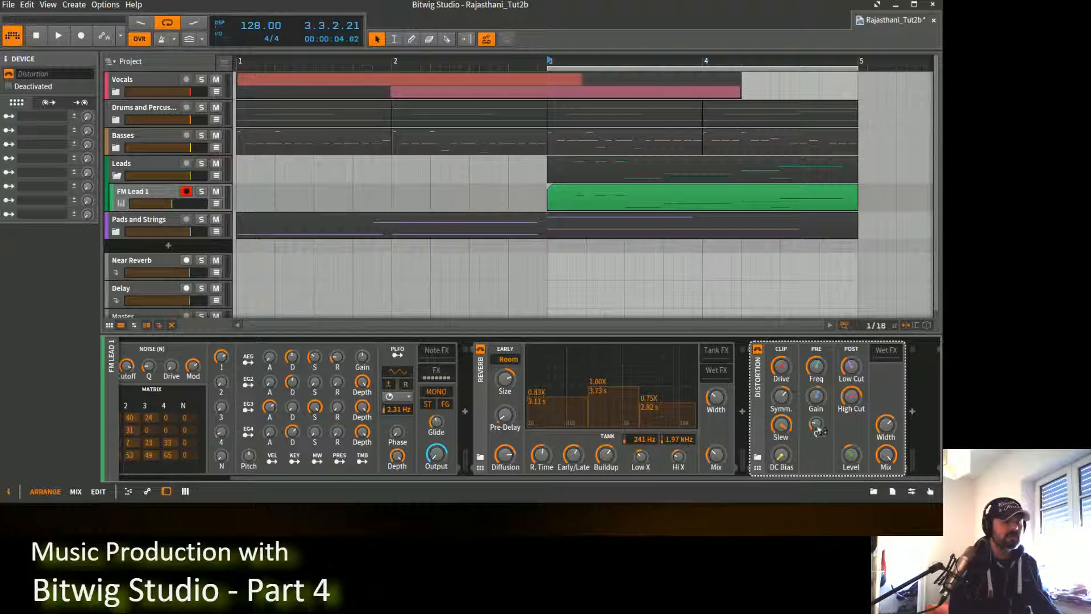
pyautogui.press('space')
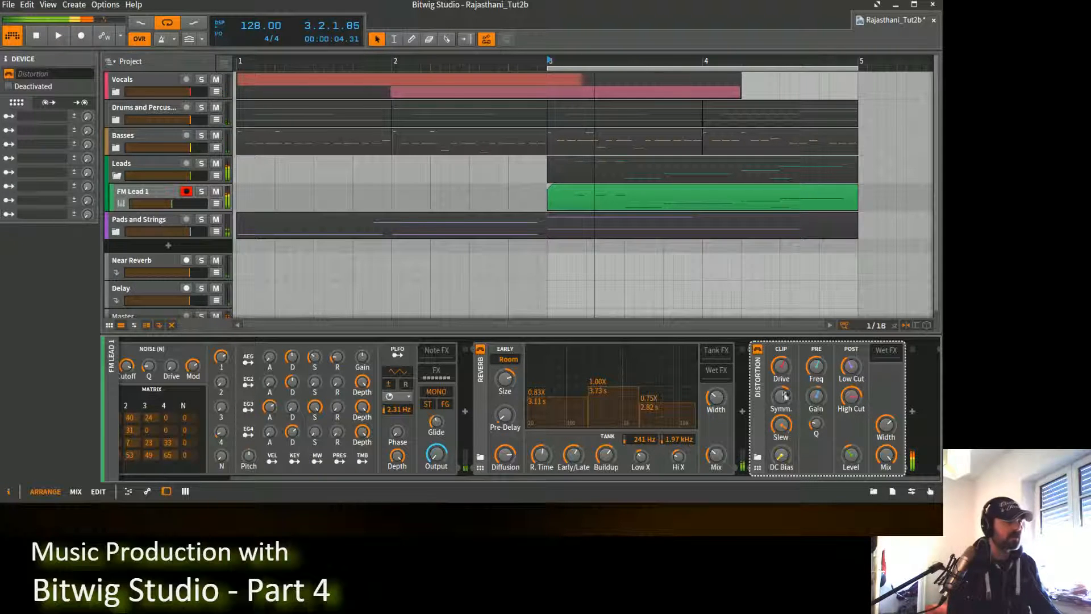
pyautogui.moveTo(781, 421)
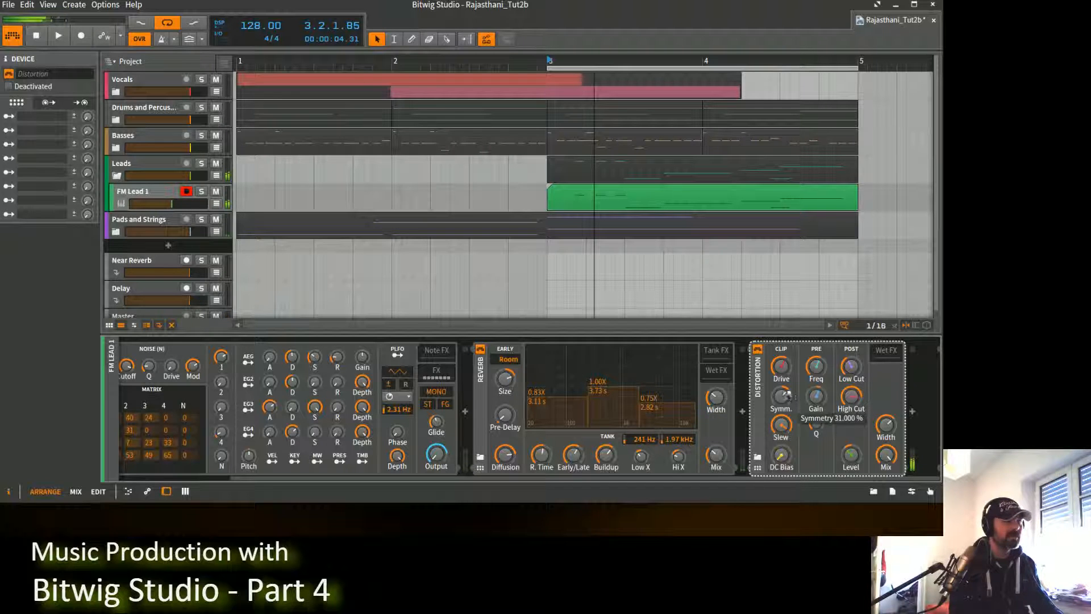
pyautogui.moveTo(870, 452)
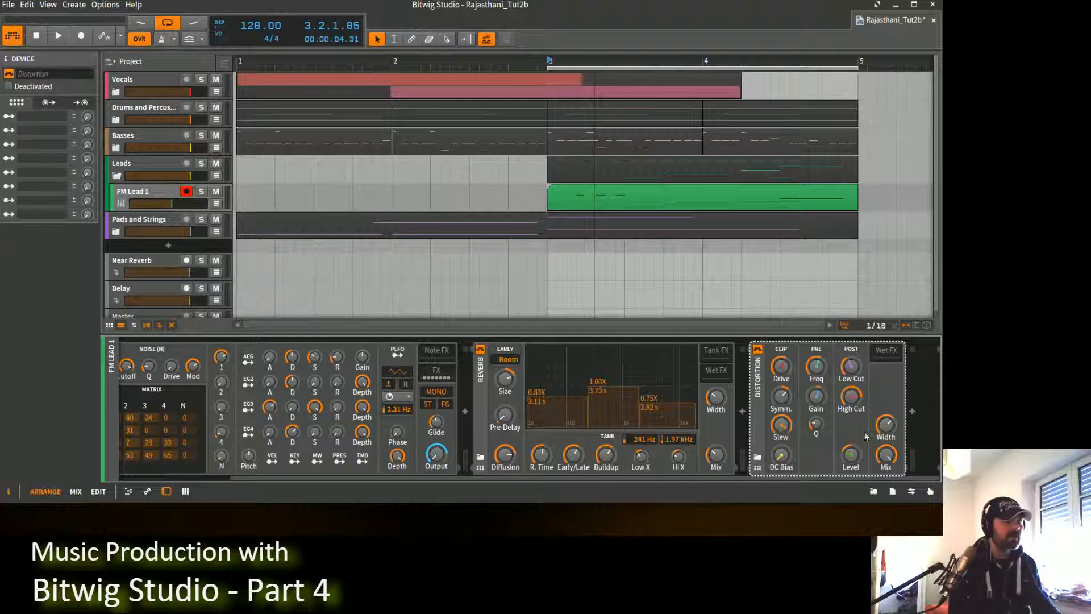
pyautogui.moveTo(885, 466); pyautogui.dragTo(885, 517)
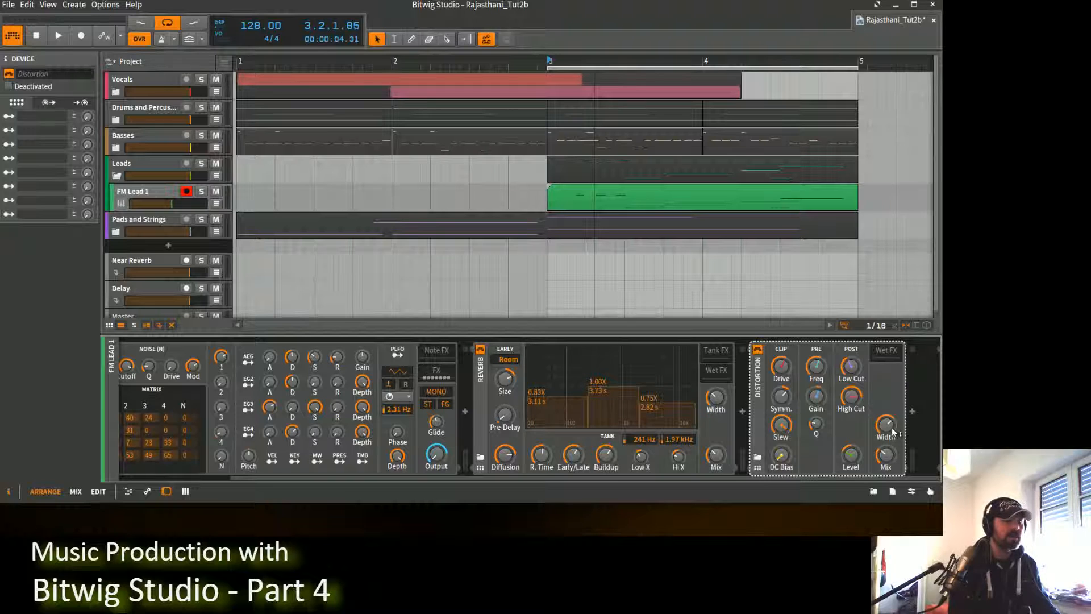
pyautogui.press('space')
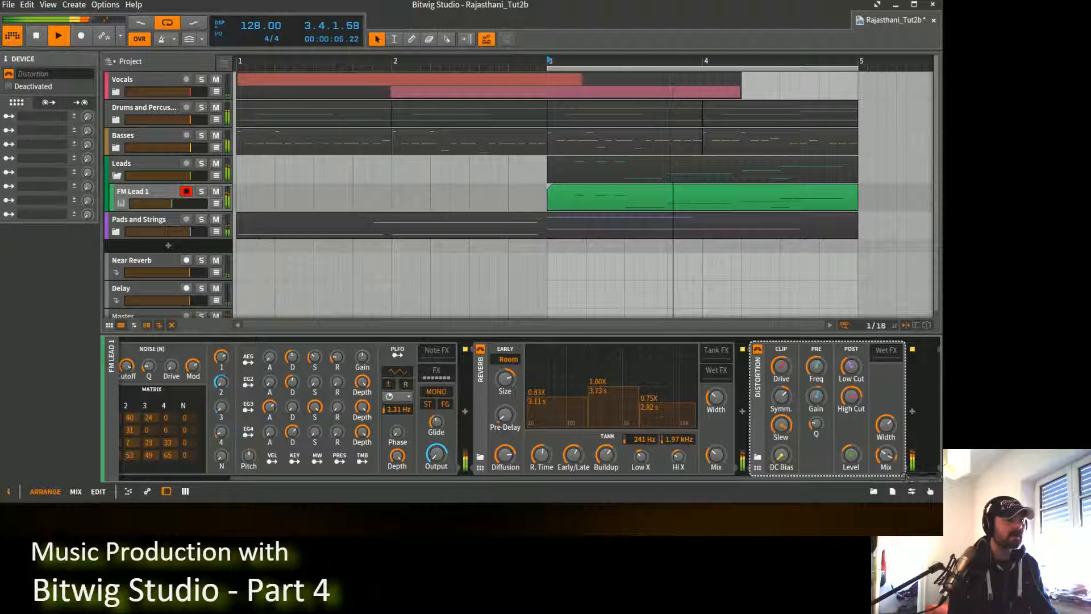
pyautogui.moveTo(890, 458); pyautogui.dragTo(889, 456)
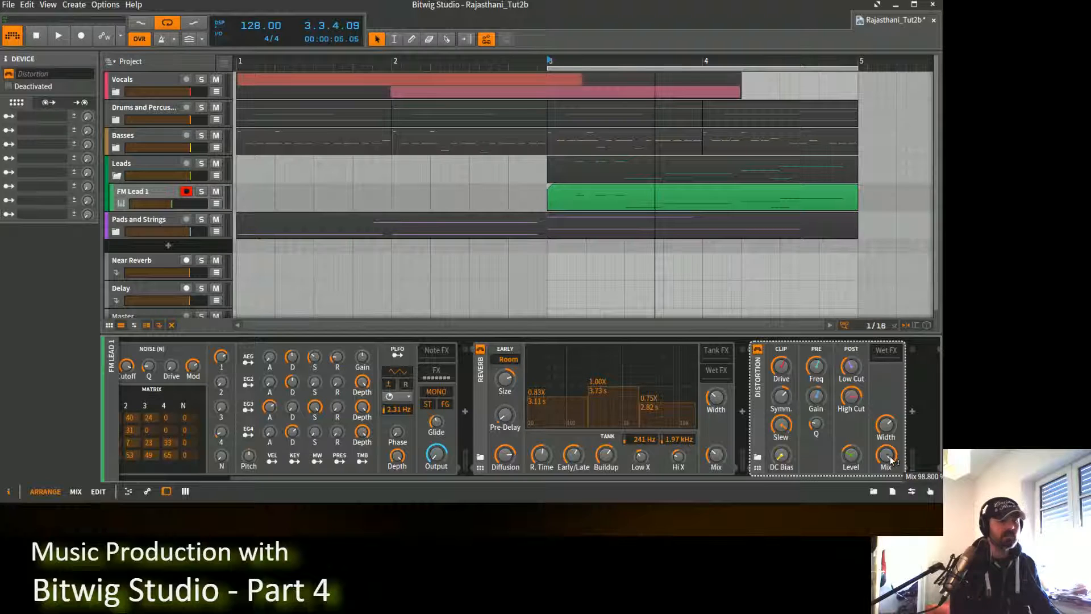
# Adjust the distortion's high cut and DC bias while the lead plays.
pyautogui.moveTo(852, 400)
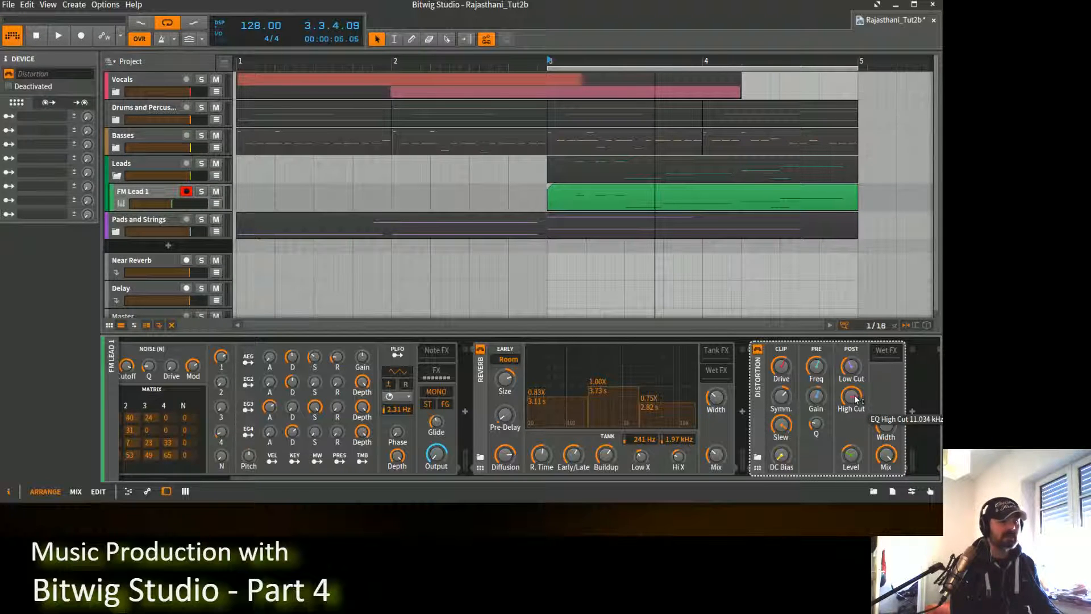
pyautogui.press('space')
pyautogui.moveTo(856, 399); pyautogui.dragTo(855, 421)
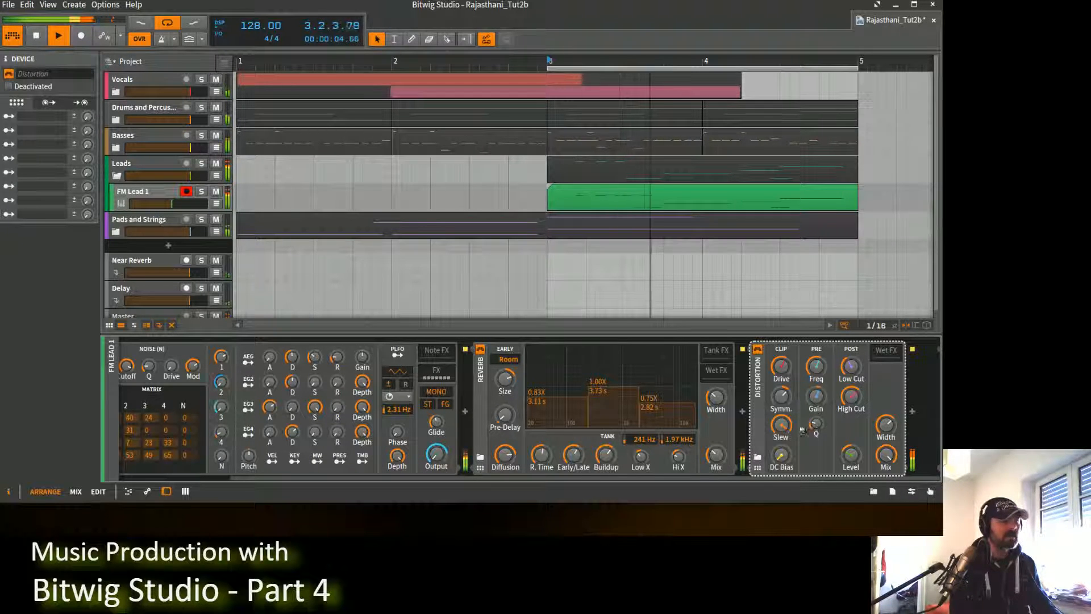
pyautogui.moveTo(784, 426); pyautogui.dragTo(782, 462)
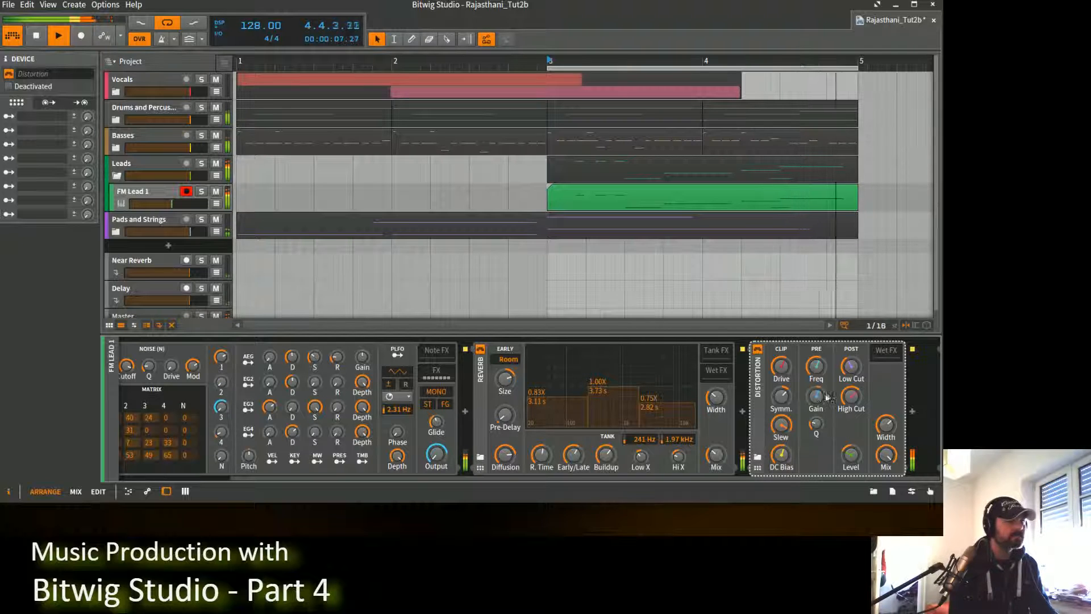
# Tune the distortion's symmetry and drive, reduce its mix during playback, and stop the loop.
pyautogui.moveTo(782, 398); pyautogui.dragTo(783, 411)
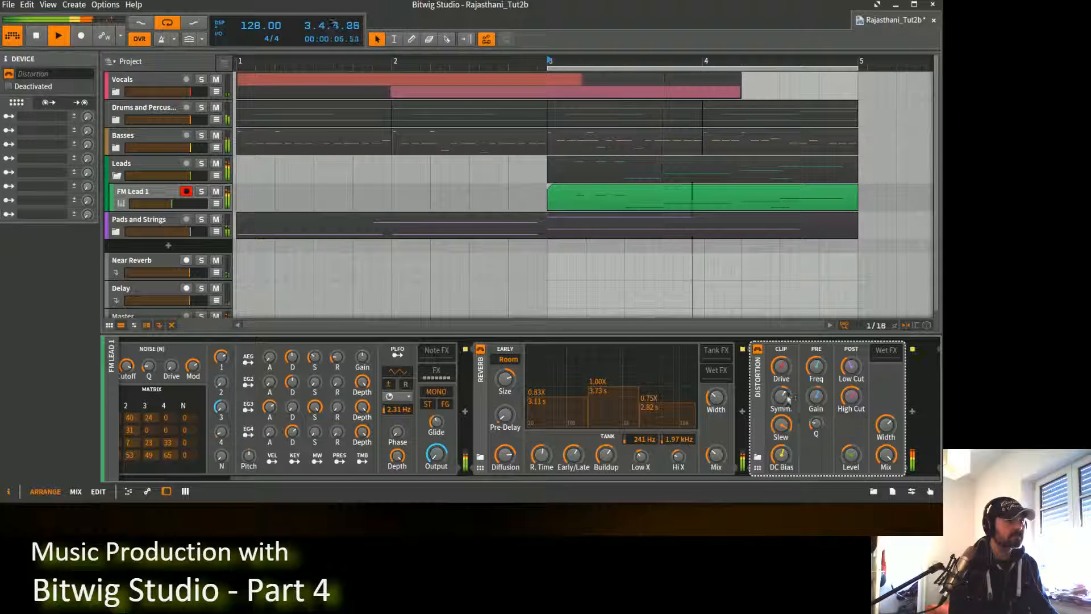
pyautogui.moveTo(782, 368); pyautogui.dragTo(782, 364)
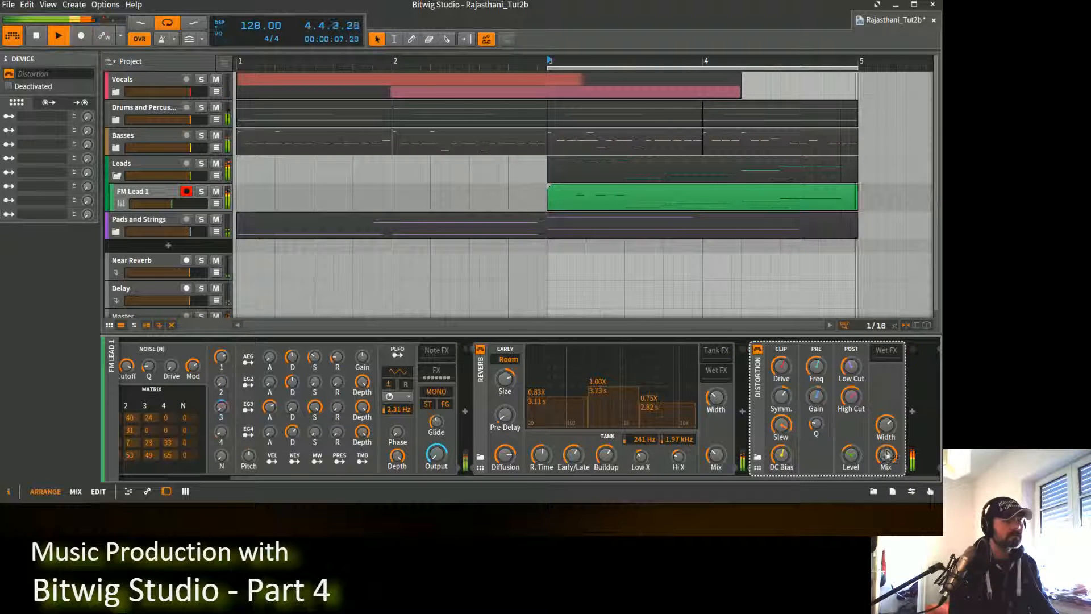
pyautogui.moveTo(886, 455); pyautogui.dragTo(887, 466)
pyautogui.press('space')
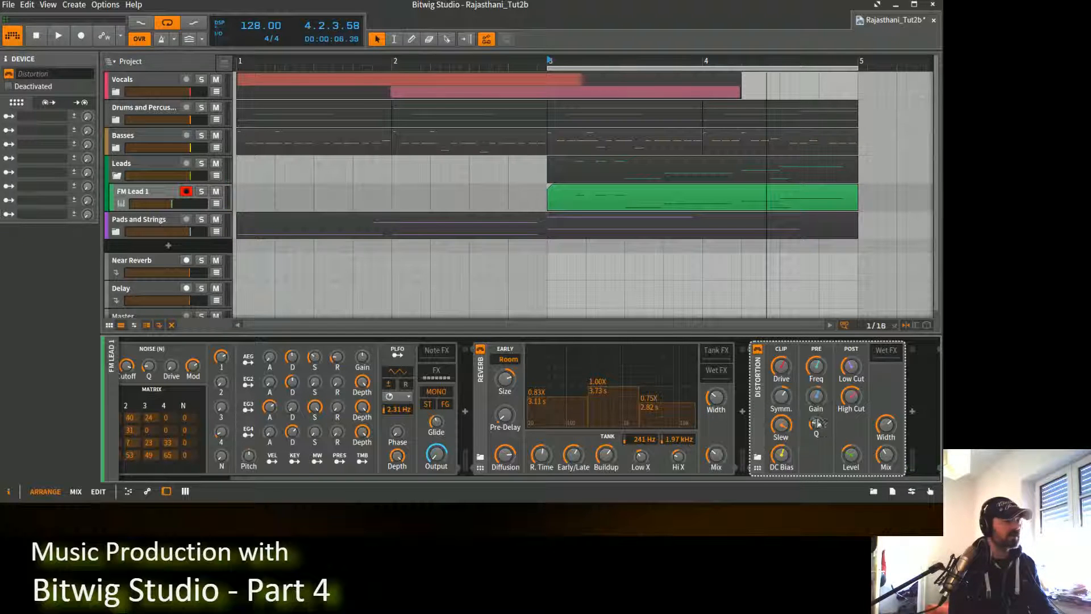
# Adjust the distortion's pre gain, output level and drive during playback, and compare the lead with the distortion bypassed.
pyautogui.press('space')
pyautogui.moveTo(817, 409); pyautogui.dragTo(817, 408)
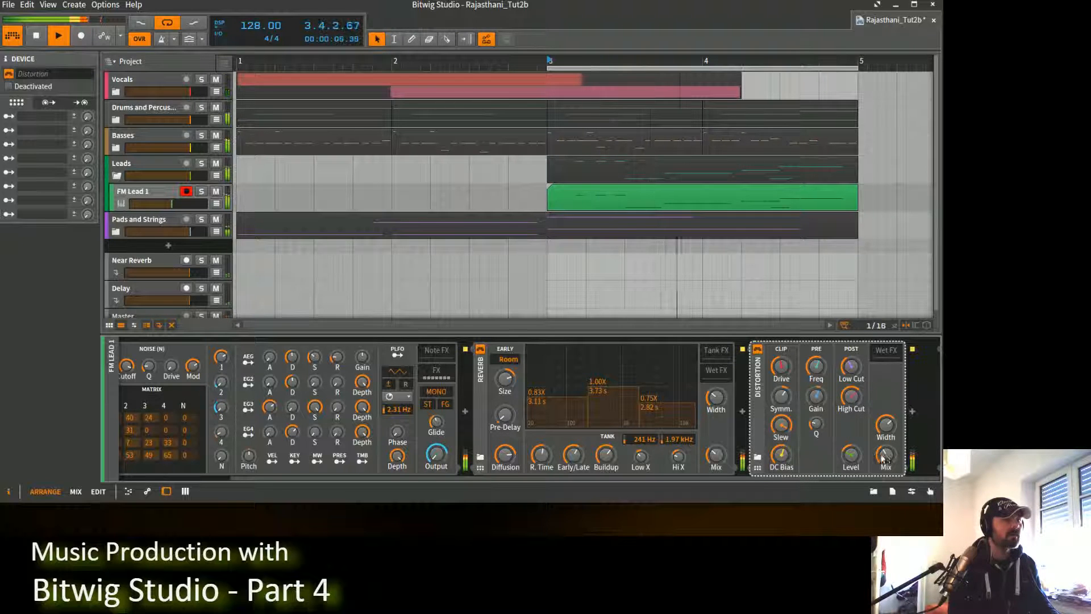
pyautogui.moveTo(885, 457)
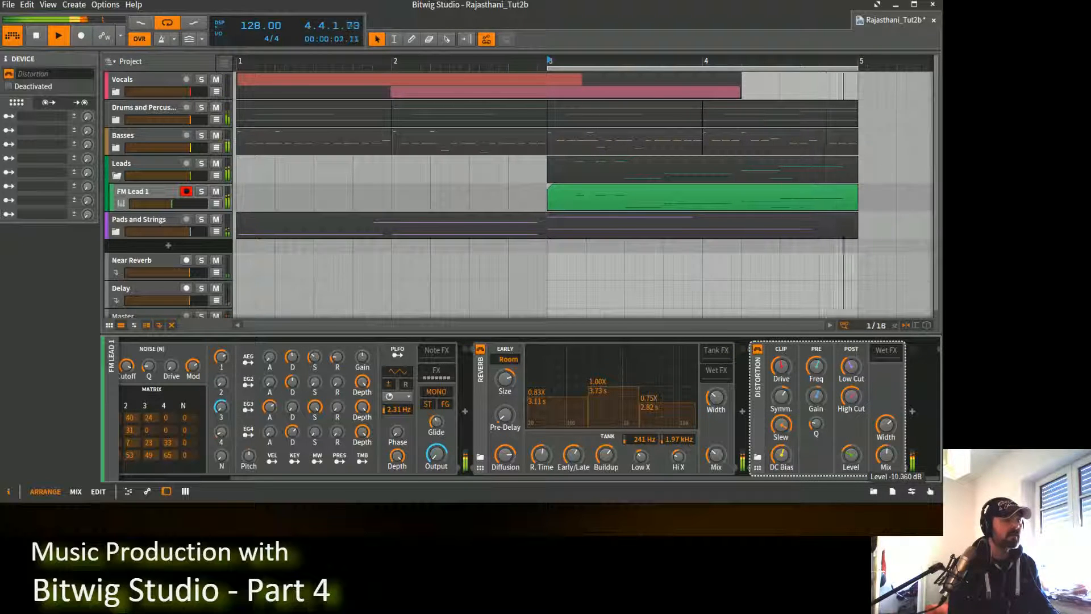
pyautogui.moveTo(851, 457); pyautogui.dragTo(851, 456)
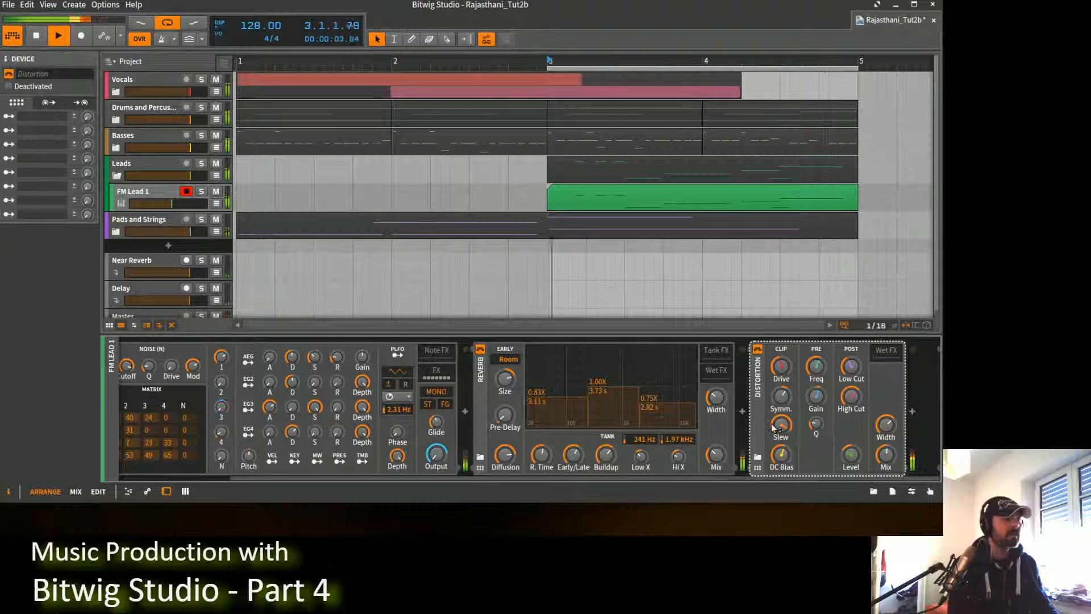
pyautogui.moveTo(782, 367); pyautogui.dragTo(781, 371)
pyautogui.click(758, 350)
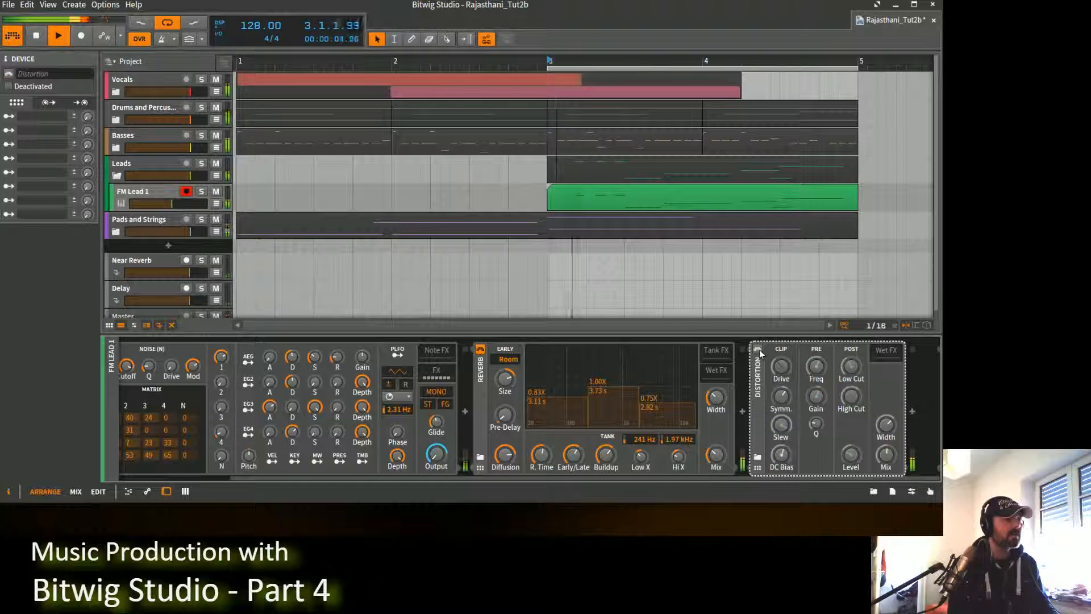
pyautogui.click(760, 350)
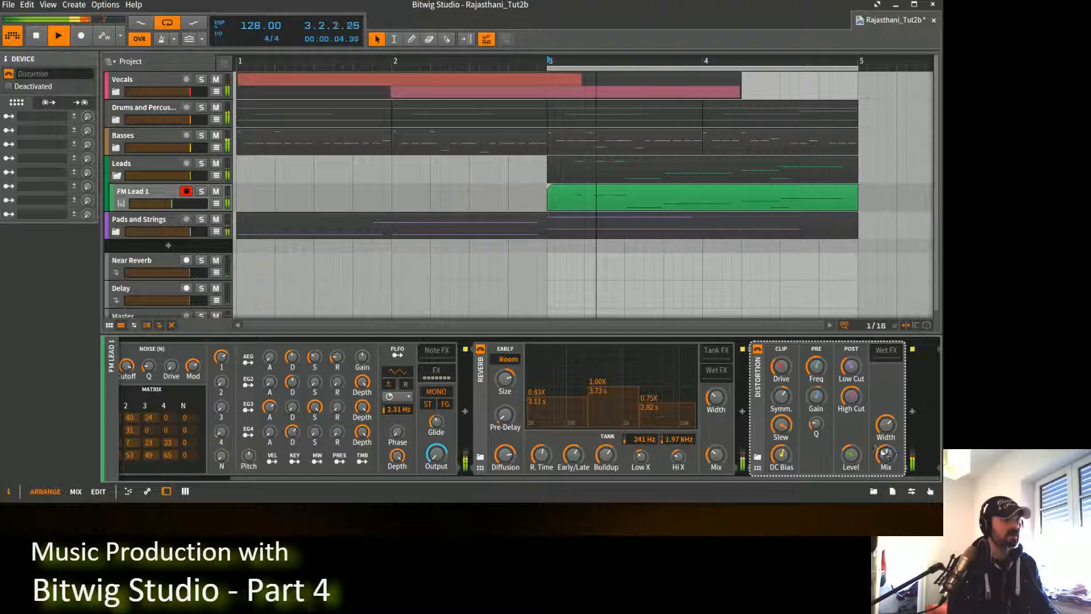
# Set the distortion's drive to +16.88 dB and its mix to 48.4 %, trim the level, and compare against bypass.
pyautogui.moveTo(782, 368); pyautogui.dragTo(783, 369)
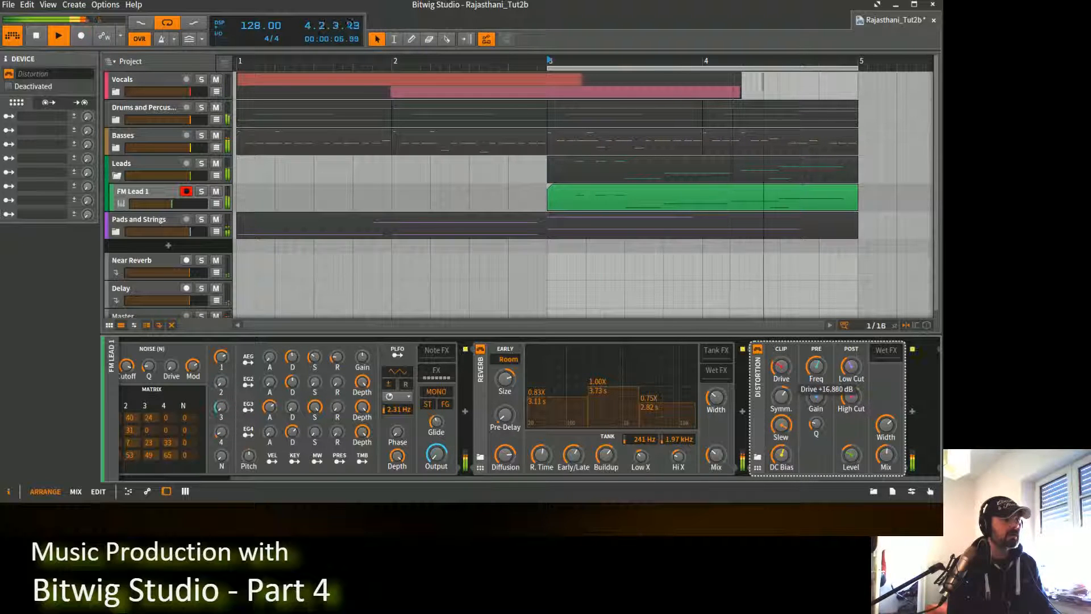
pyautogui.moveTo(852, 457); pyautogui.dragTo(852, 455)
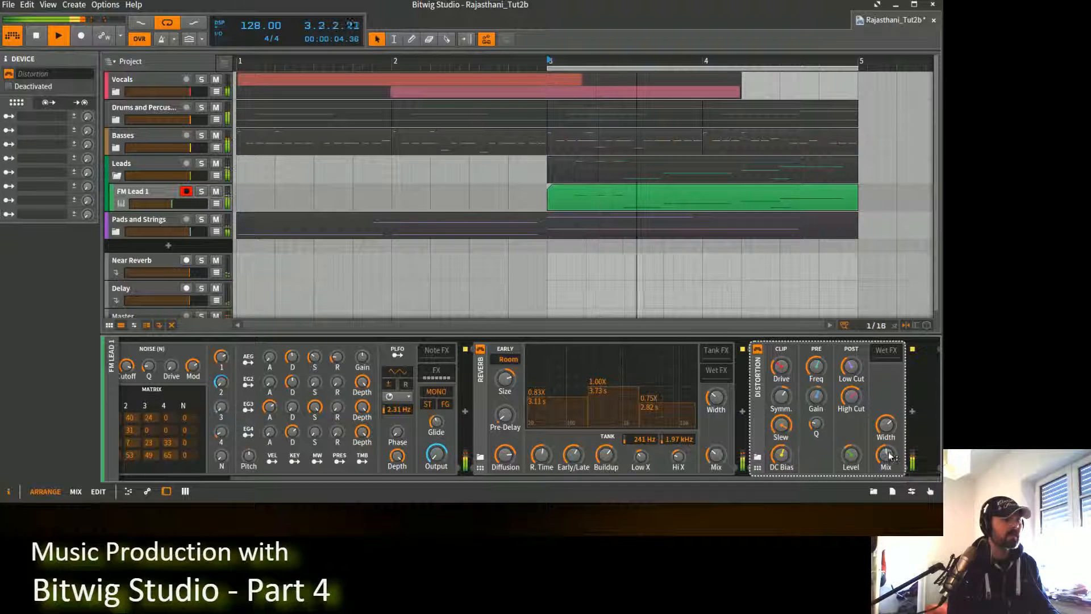
pyautogui.moveTo(885, 462)
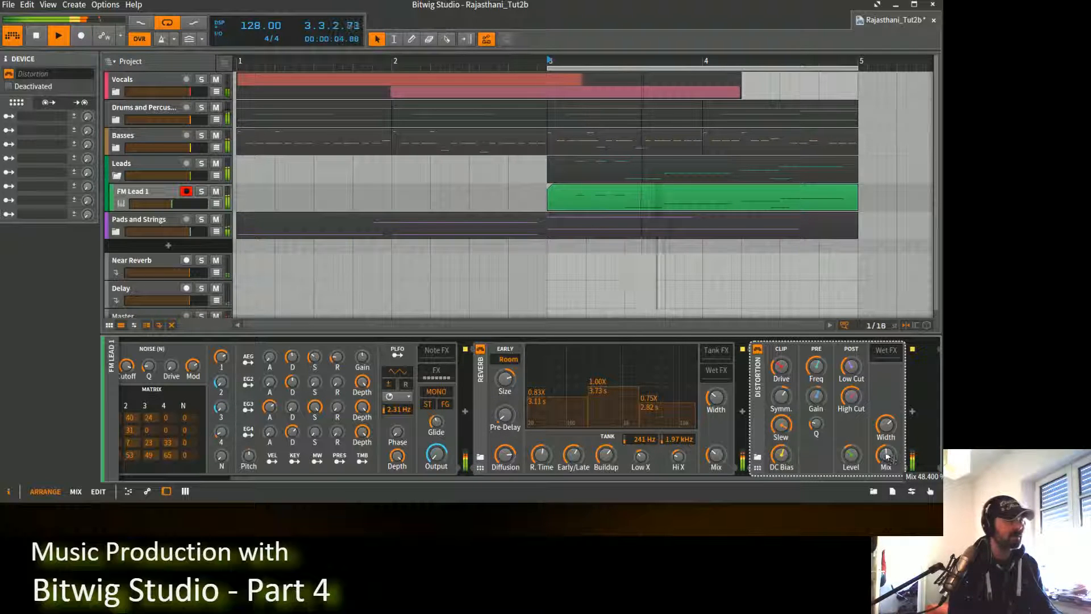
pyautogui.click(759, 350)
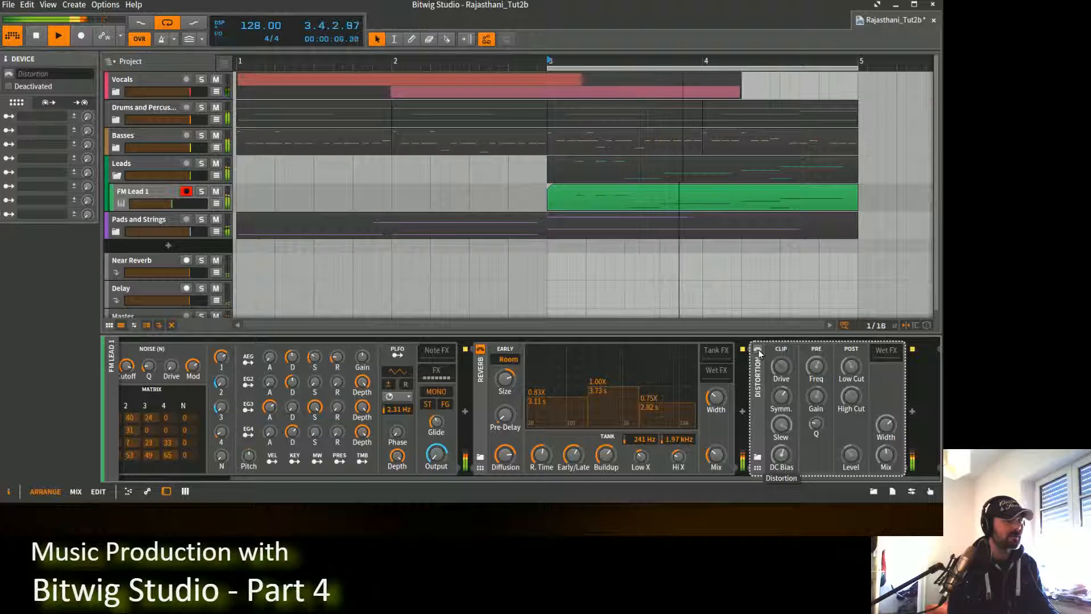
pyautogui.click(758, 350)
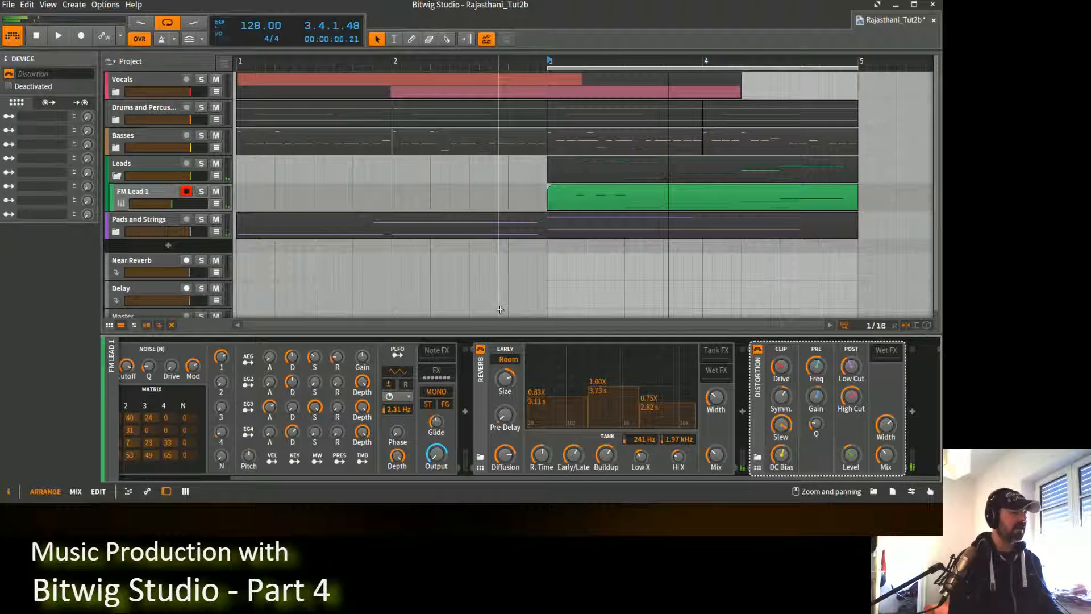
# Audition the lead in the mix and soloed, raise the distortion's drive to about +21.2 dB, and turn solo off again.
pyautogui.press('space')
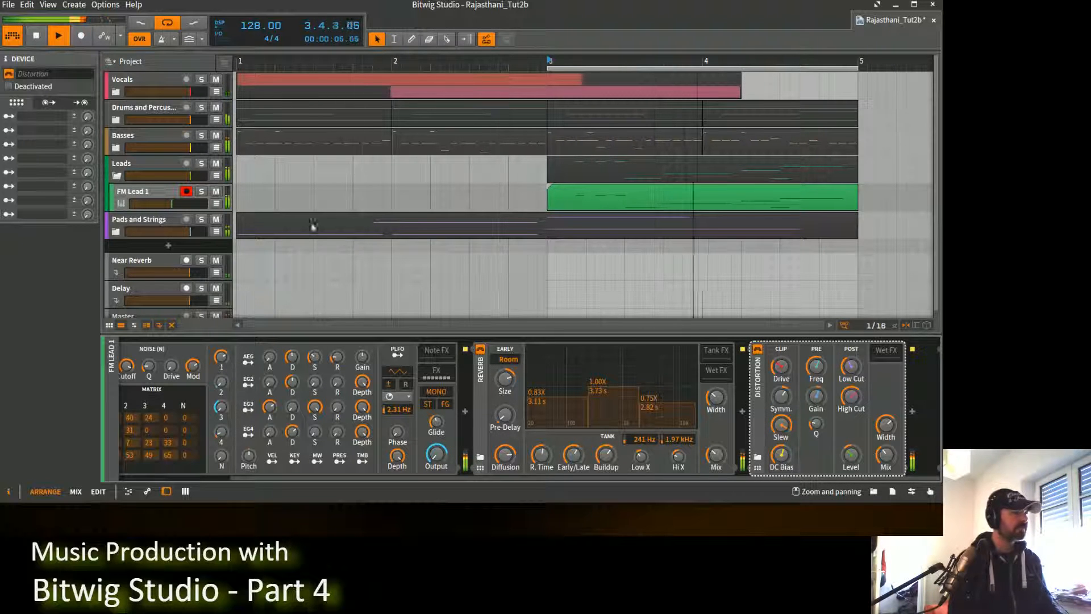
pyautogui.press('space')
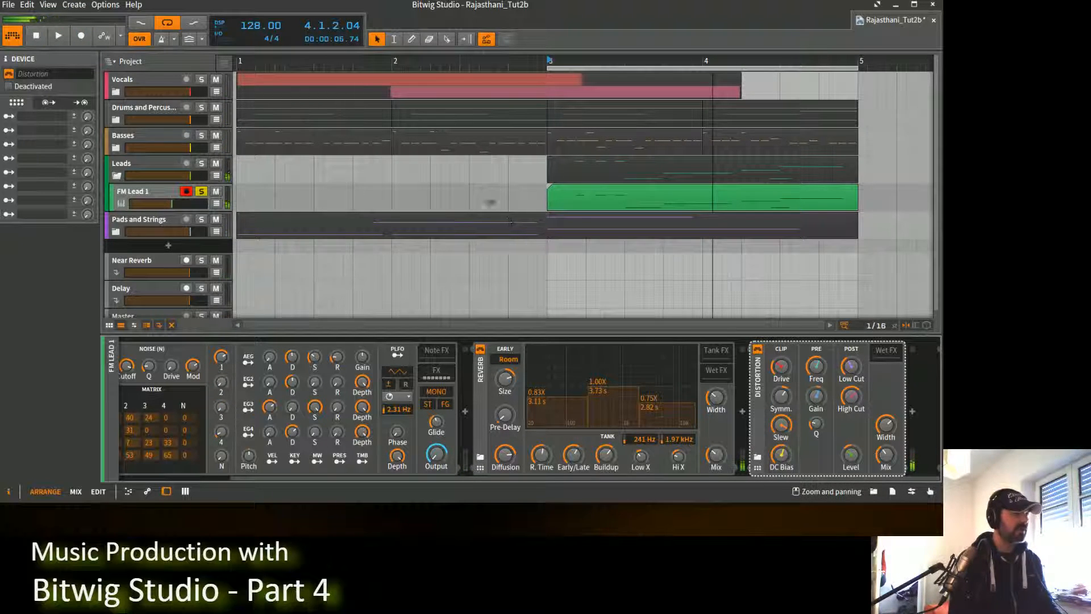
pyautogui.press('space')
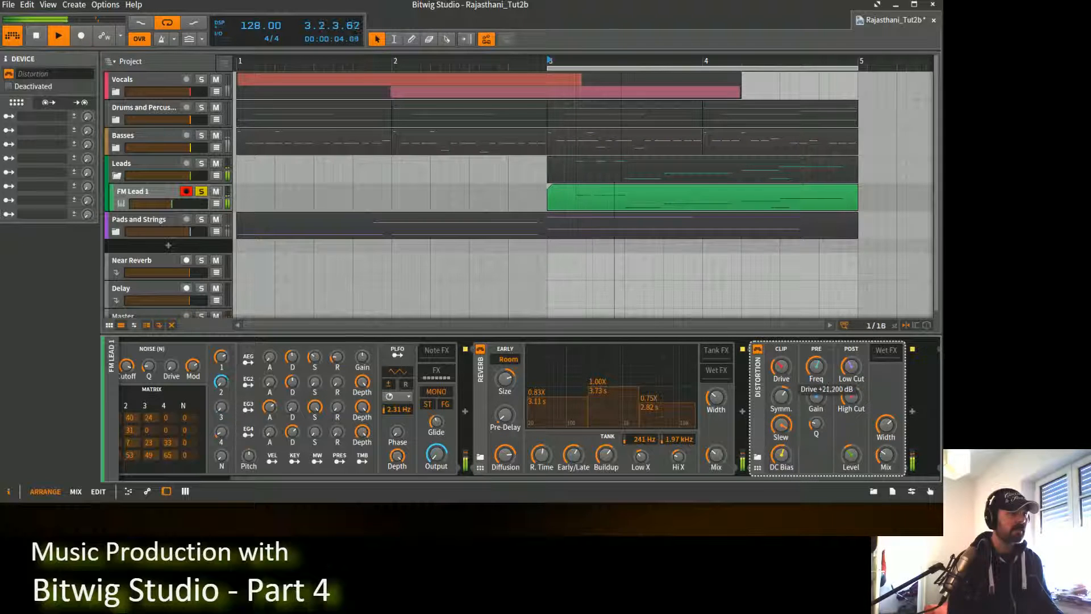
pyautogui.press('space')
pyautogui.click(202, 193)
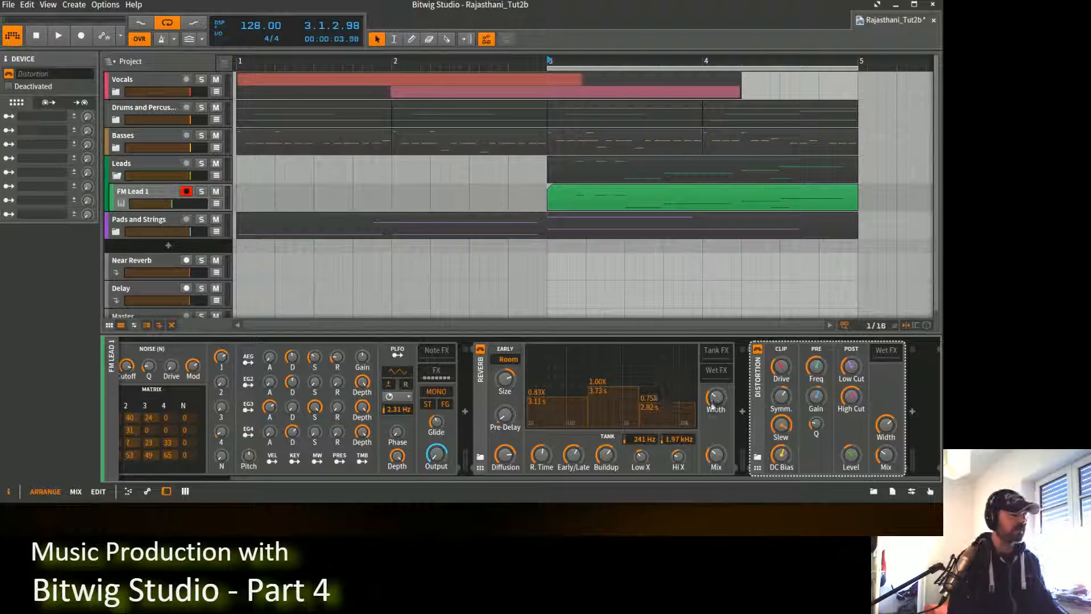
# Insert Bitwig's LFO MOD modulator device between the reverb and the distortion on FM Lead 1.
pyautogui.click(742, 411)
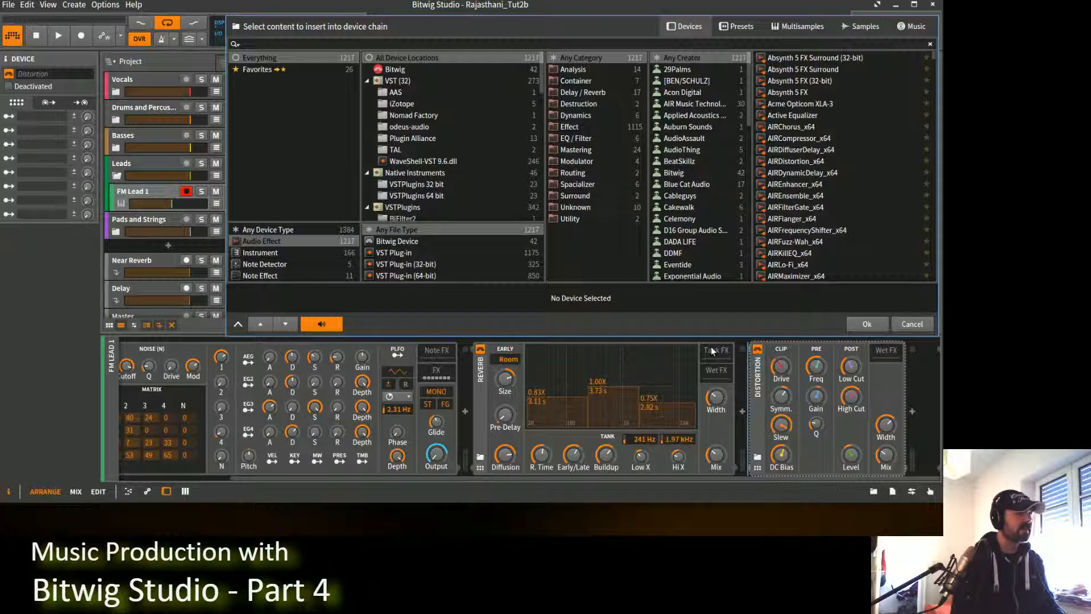
pyautogui.click(622, 80)
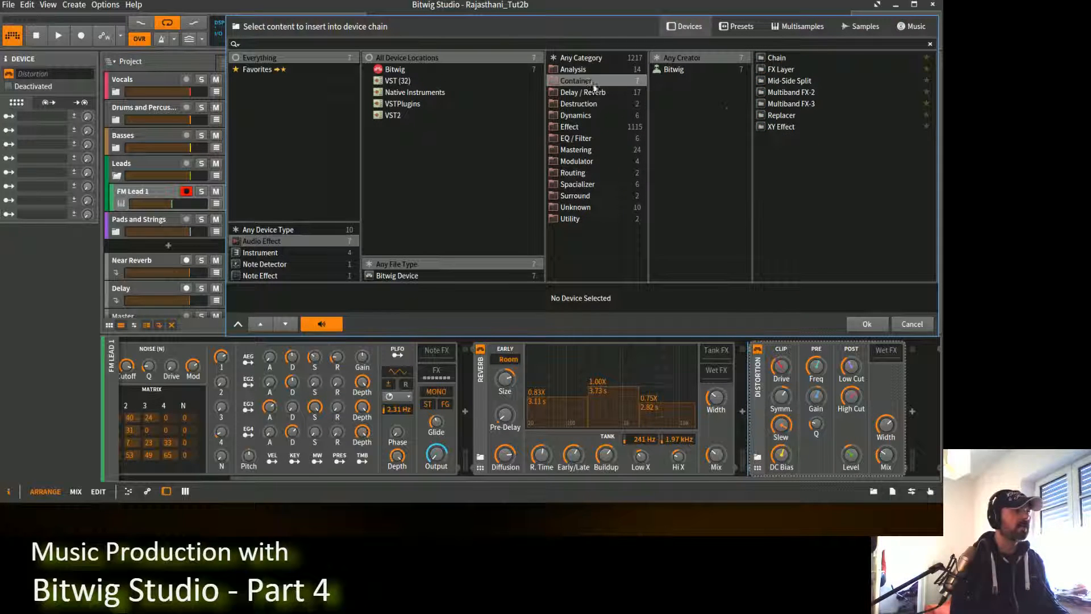
pyautogui.click(701, 70)
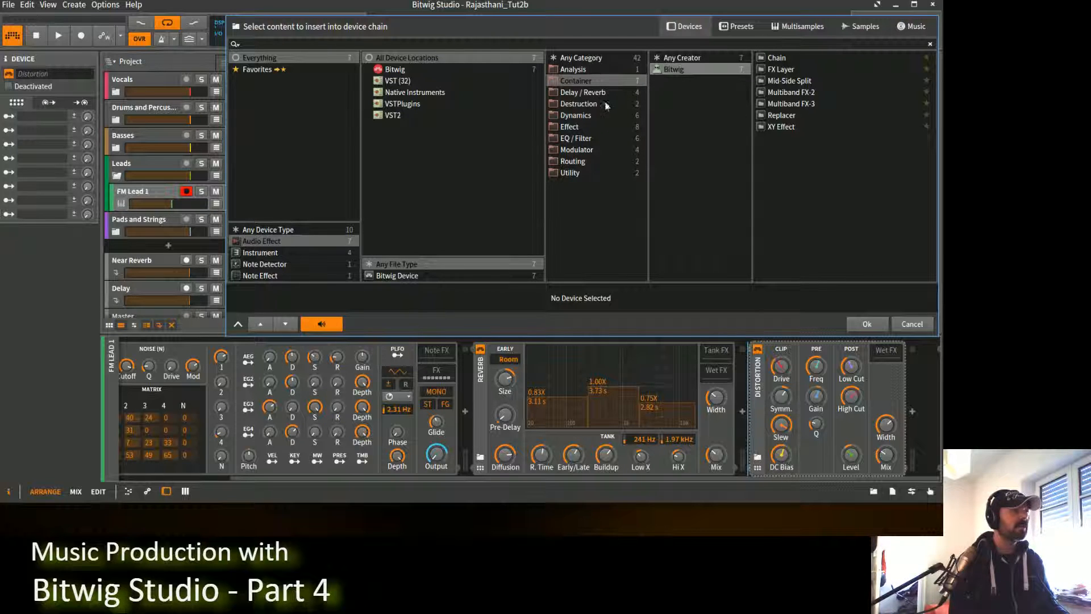
pyautogui.click(586, 149)
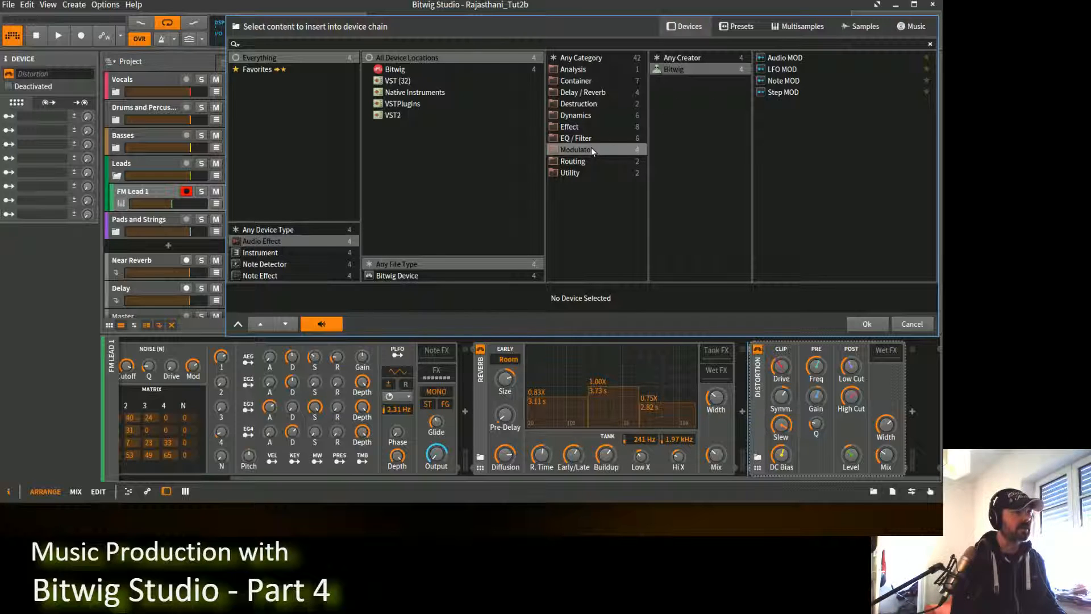
pyautogui.click(789, 71)
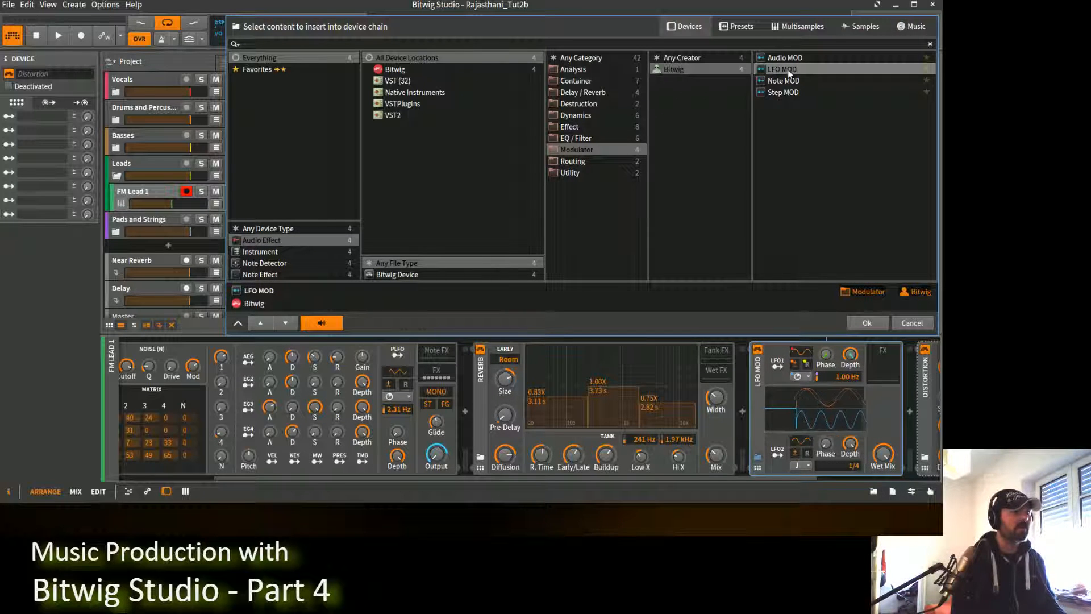
pyautogui.click(871, 323)
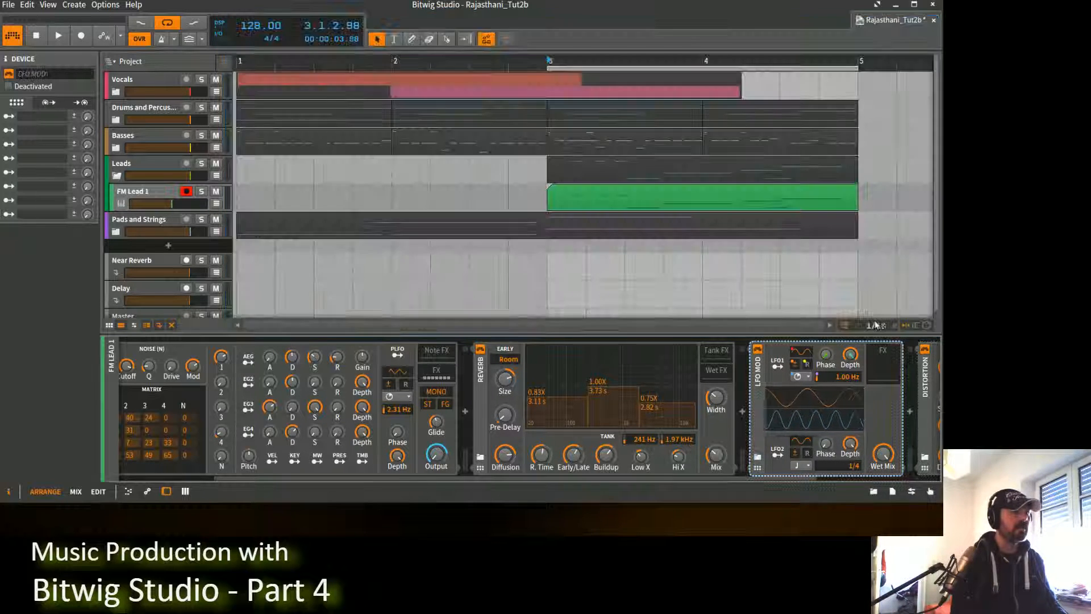
# Set LFO1 of the LFO MOD to a falling sawtooth waveform with a beat-synced rate of 1/4.
pyautogui.moveTo(713, 479); pyautogui.dragTo(854, 482)
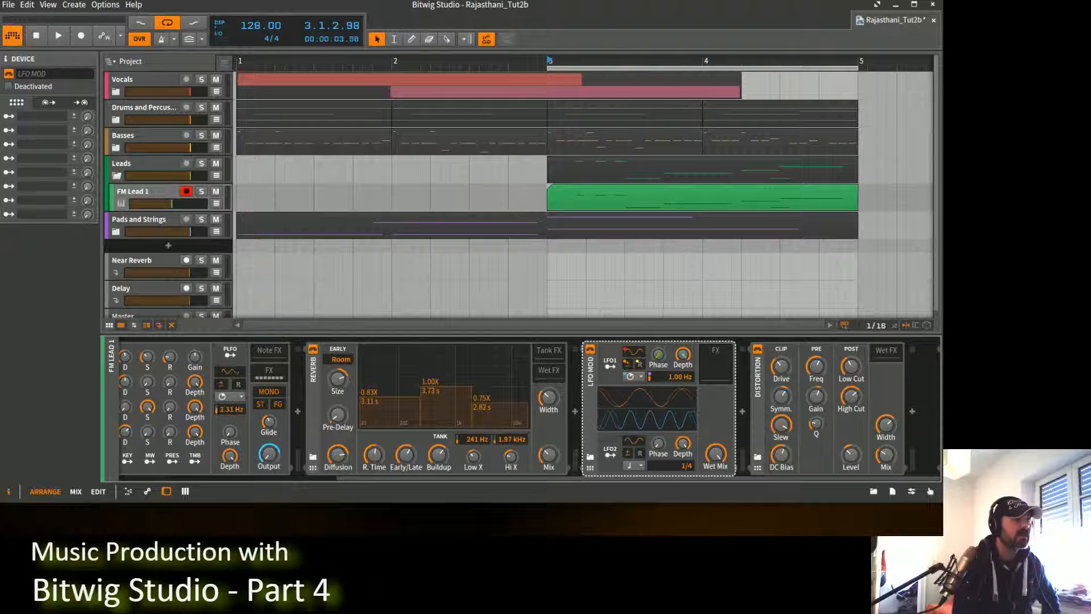
pyautogui.moveTo(633, 353)
pyautogui.mouseDown()
pyautogui.moveTo(633, 339)
pyautogui.moveTo(633, 360)
pyautogui.mouseUp()
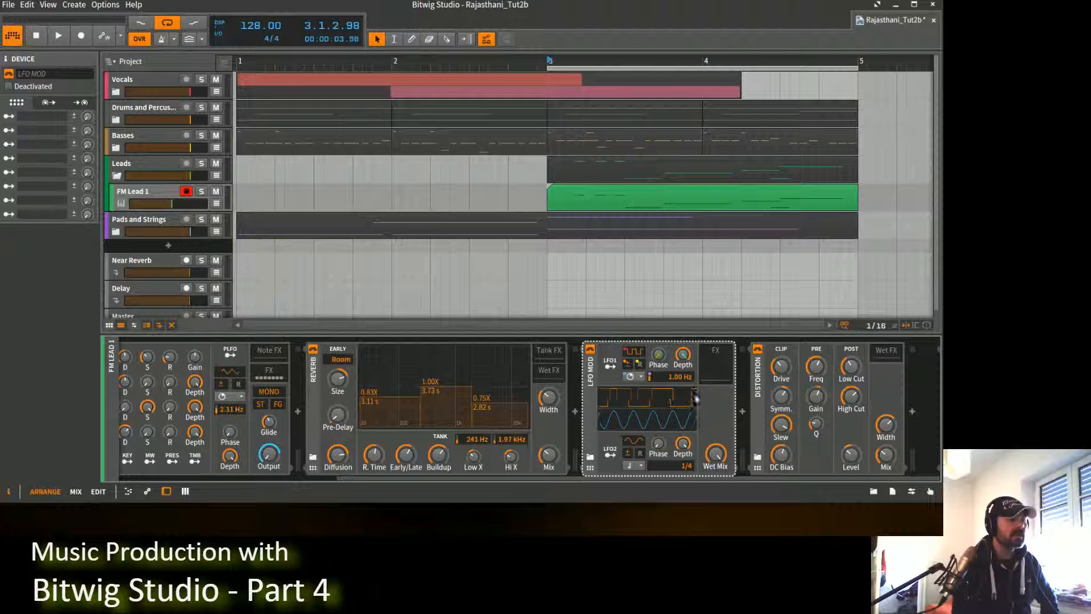
pyautogui.click(634, 353)
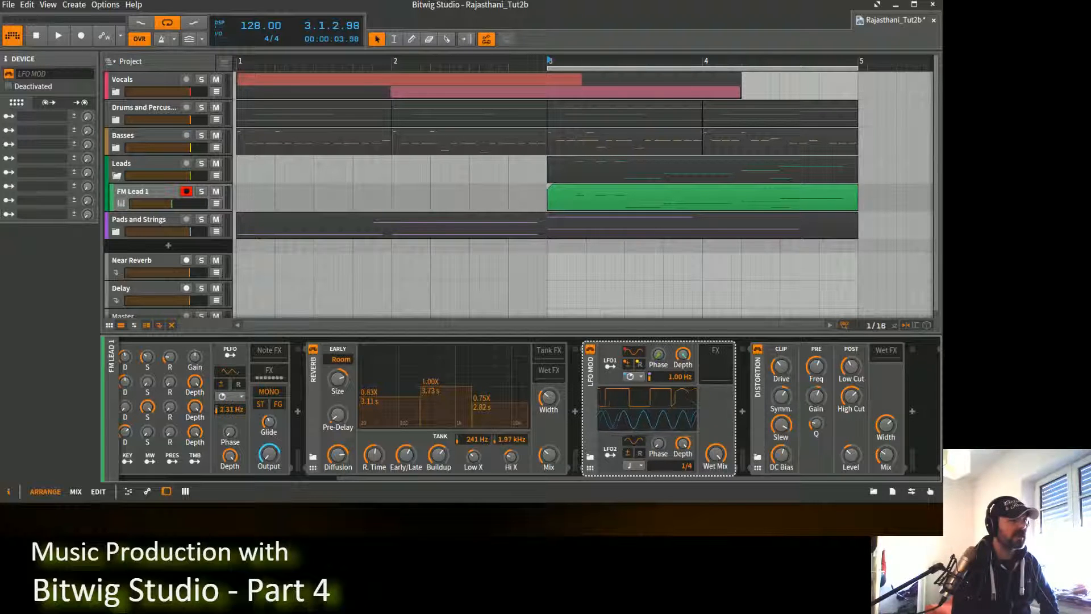
pyautogui.click(636, 353)
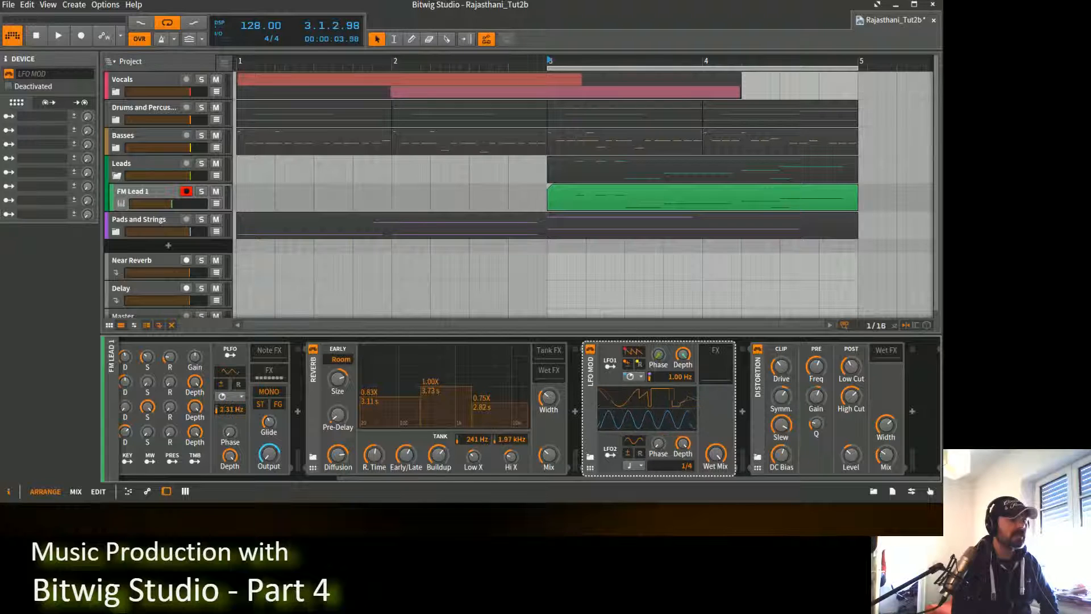
pyautogui.click(642, 377)
pyautogui.click(668, 394)
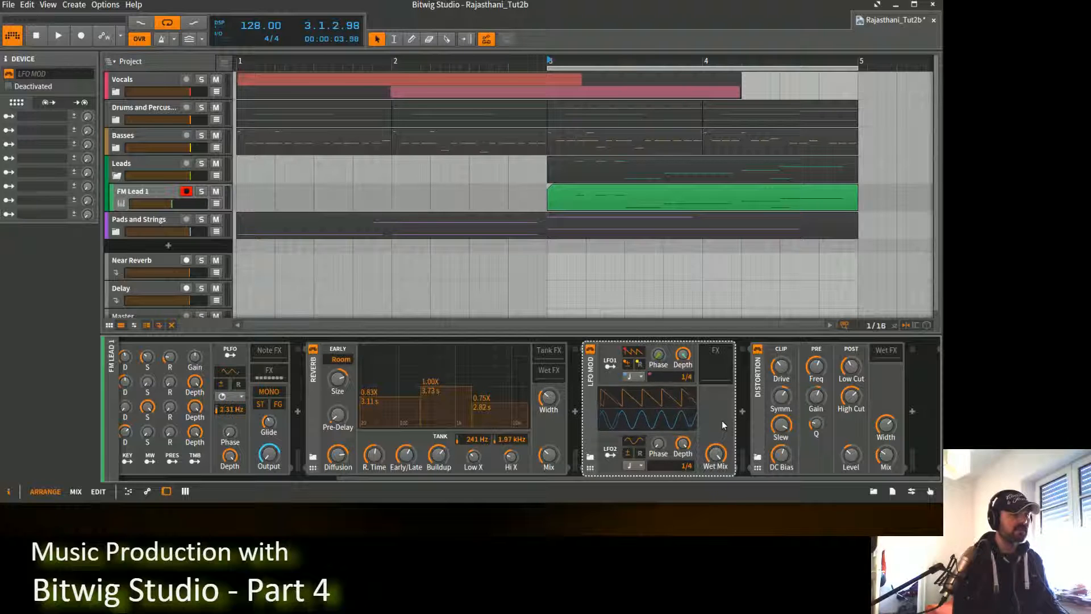
# Insert Bitwig's Tool device into the LFO MOD's FX chain.
pyautogui.click(721, 369)
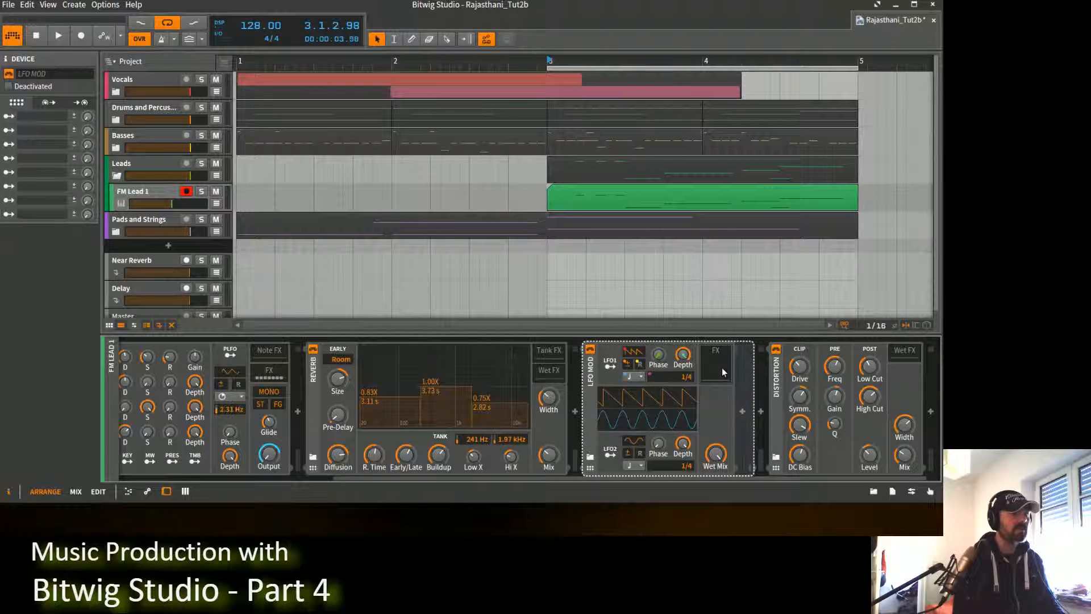
pyautogui.click(739, 408)
pyautogui.write('tool')
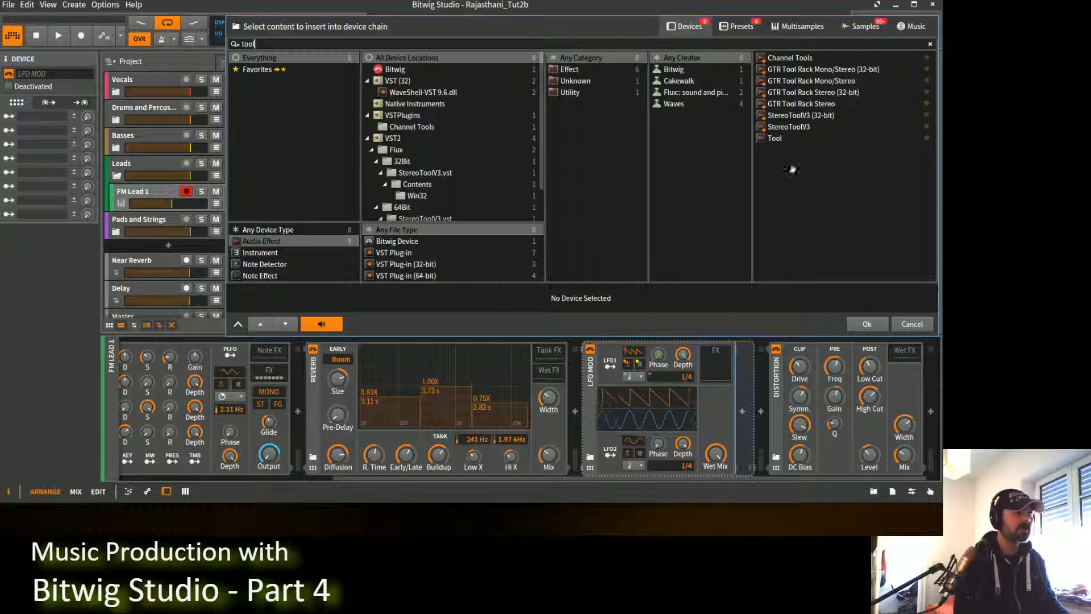
pyautogui.click(775, 138)
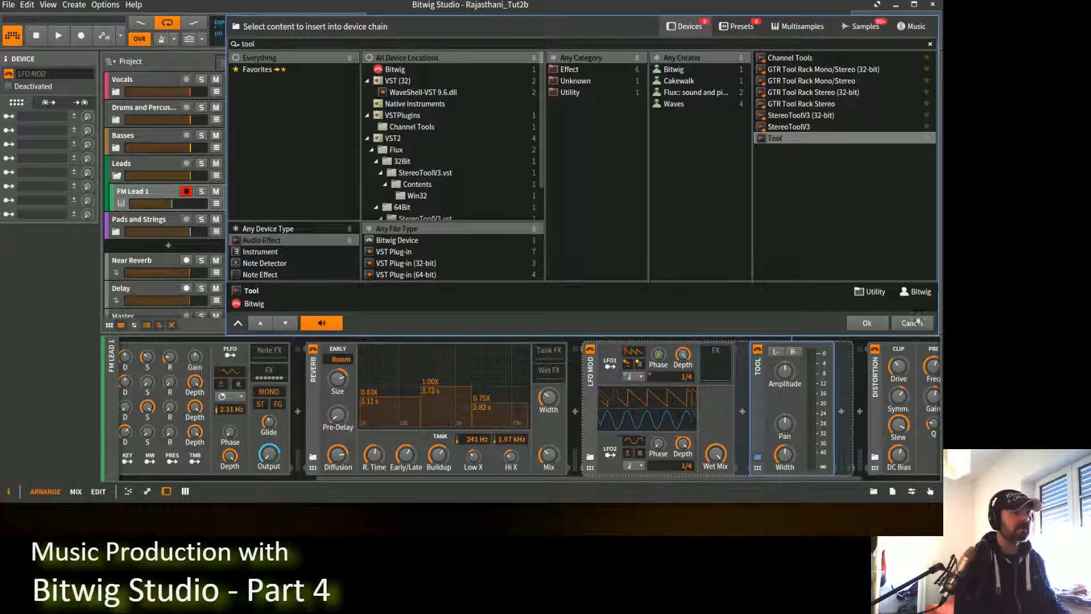
pyautogui.click(878, 319)
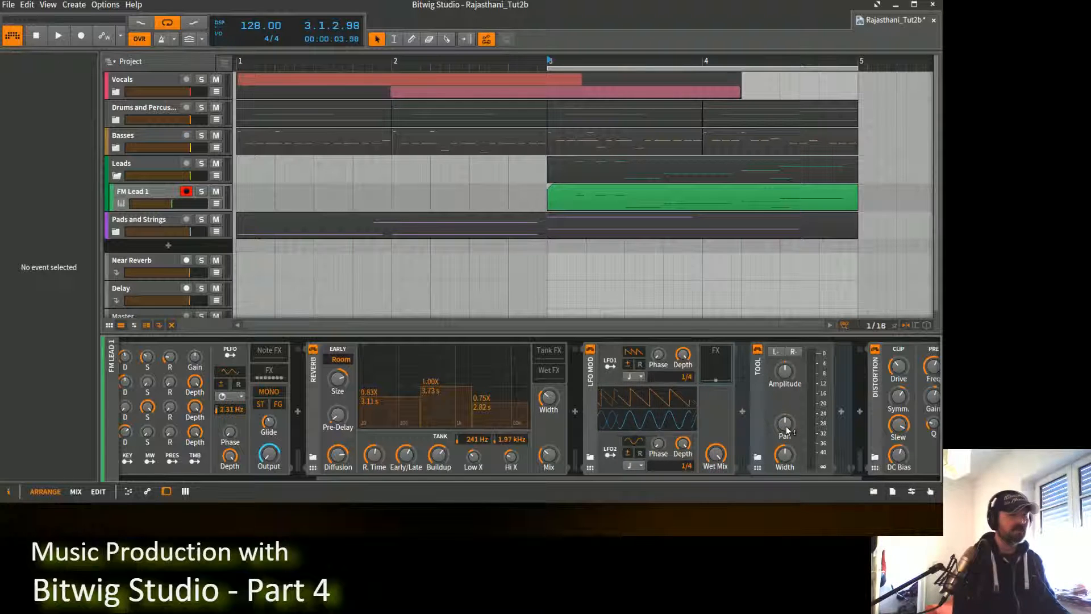
# Map LFO1 to the Tool's amplitude and switch LFO1 to unipolar output.
pyautogui.moveTo(787, 425)
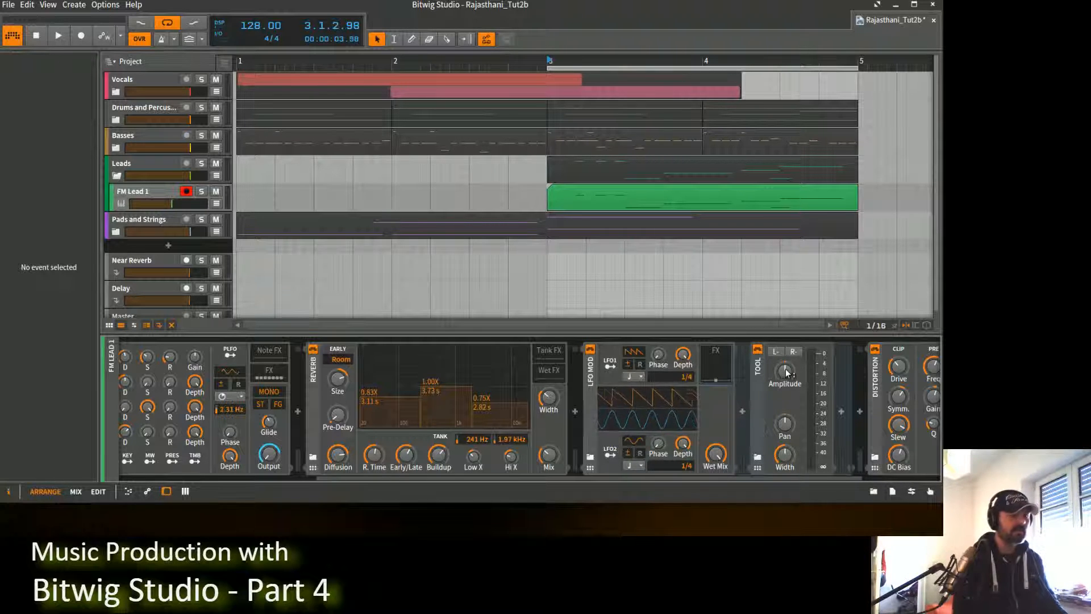
pyautogui.click(612, 365)
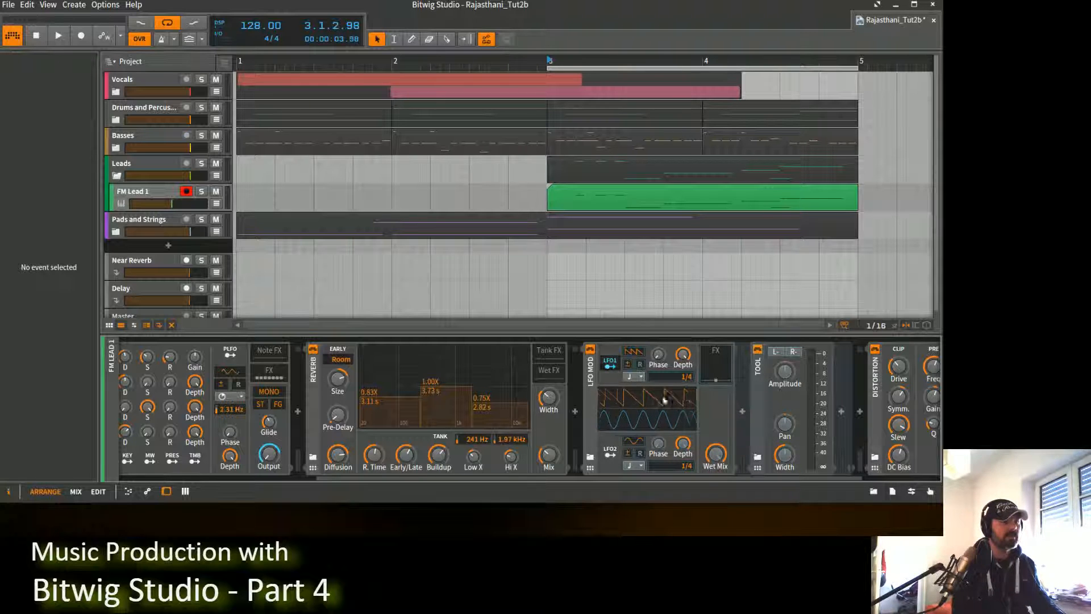
pyautogui.moveTo(786, 372); pyautogui.dragTo(787, 411)
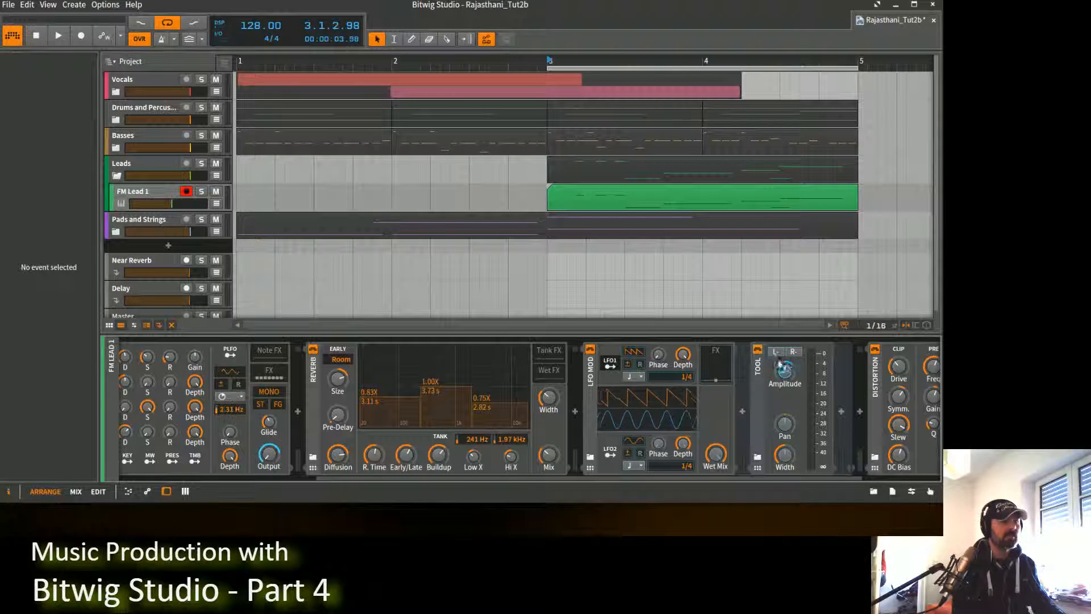
pyautogui.click(628, 366)
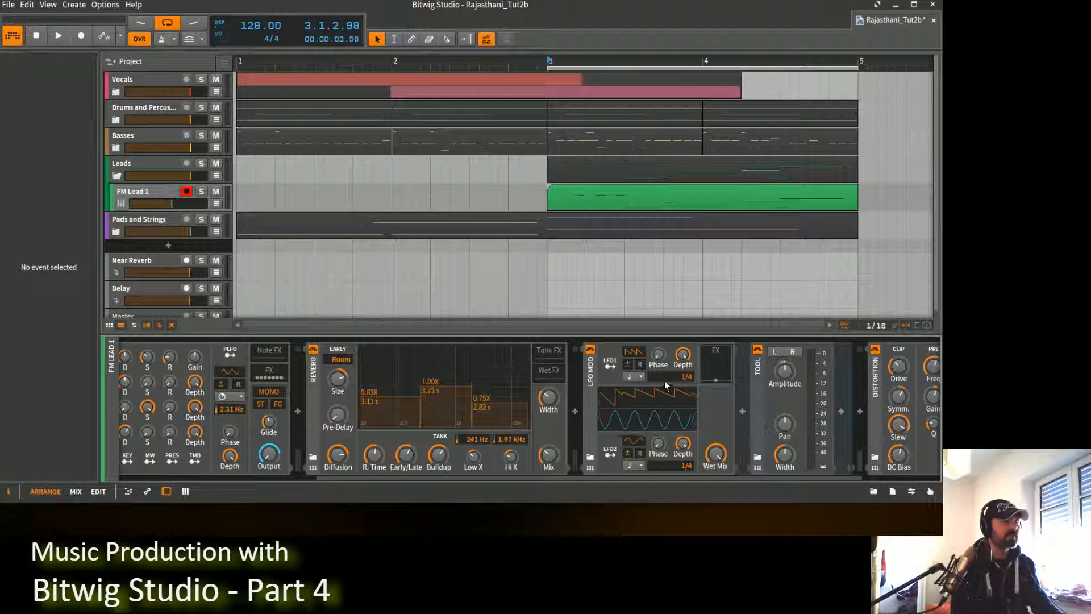
pyautogui.click(628, 365)
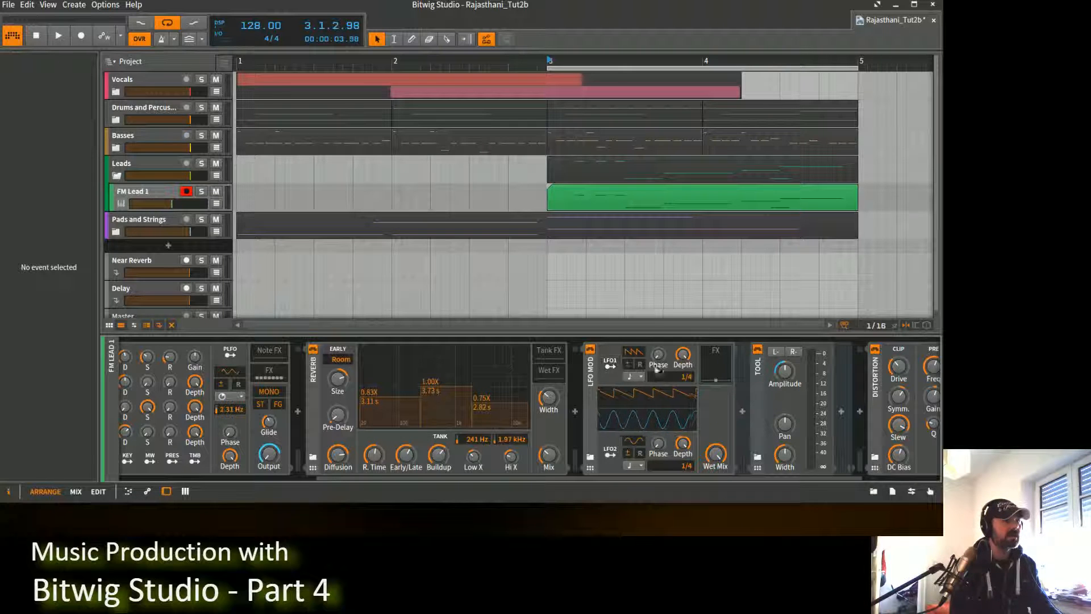
# Play the loop and adjust how strongly LFO1 modulates the Tool's amplitude, leaving mapping mode when done.
pyautogui.press('space')
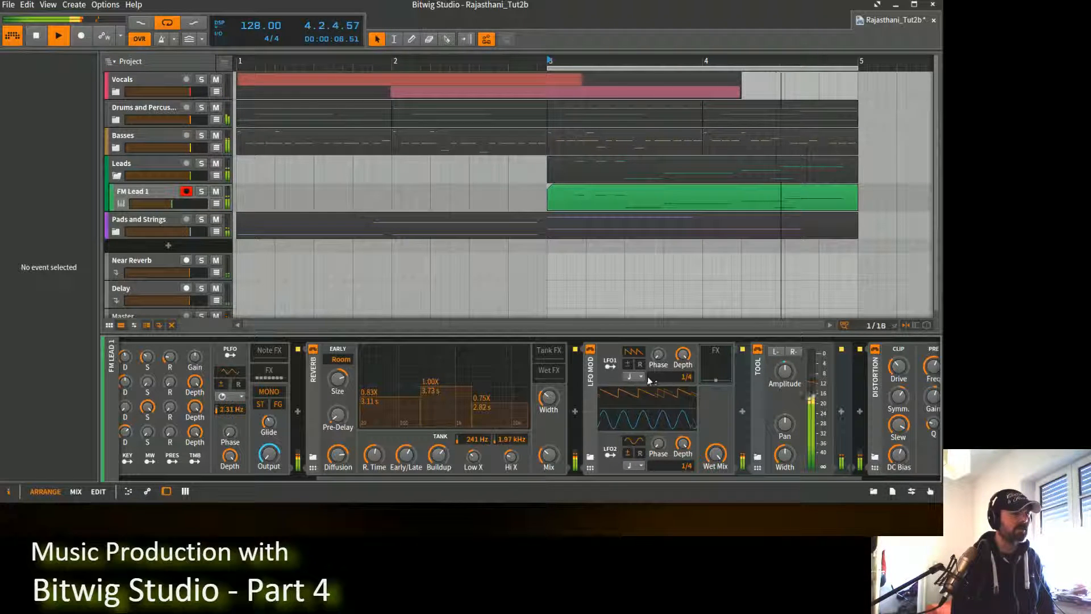
pyautogui.click(613, 368)
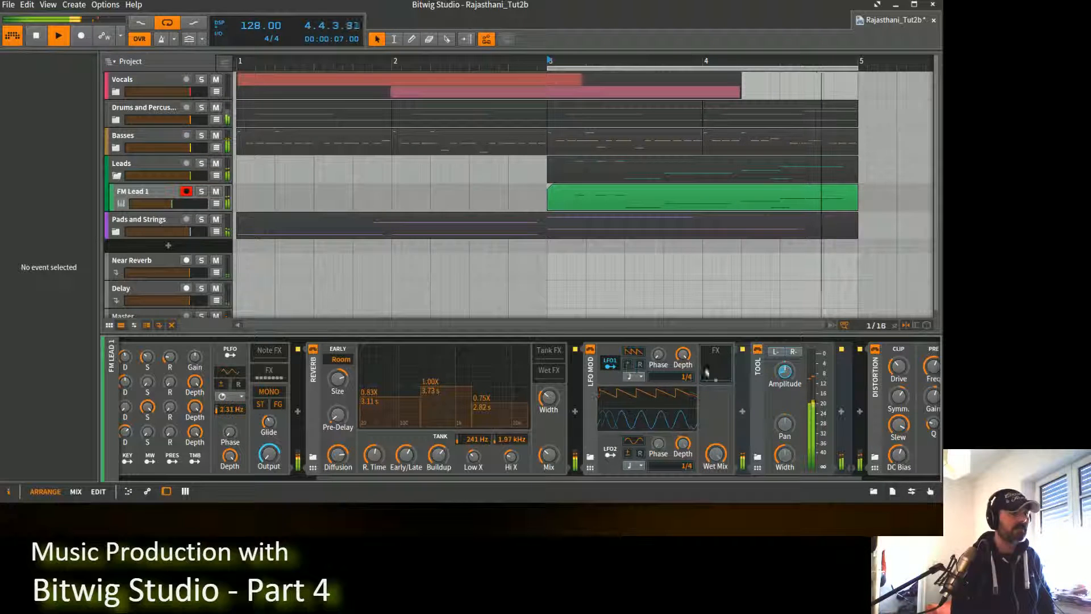
pyautogui.moveTo(785, 372)
pyautogui.mouseDown()
pyautogui.moveTo(785, 401)
pyautogui.moveTo(784, 381)
pyautogui.moveTo(800, 371)
pyautogui.mouseUp()
pyautogui.click(612, 364)
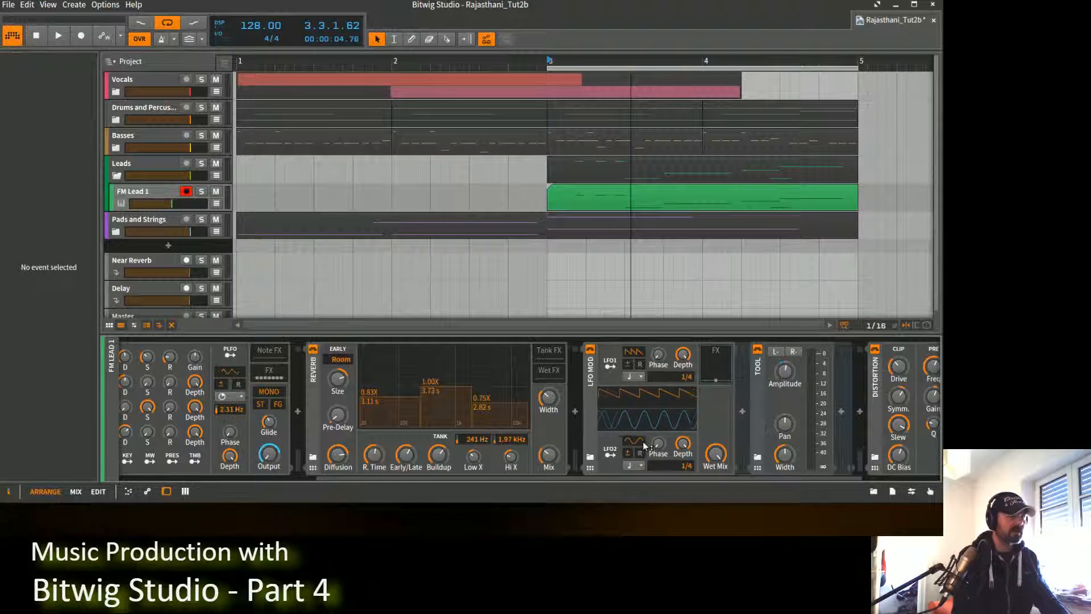
# Change LFO2's waveform to a square wave, audition the loop, and adjust LFO2's phase relative to LFO1.
pyautogui.moveTo(643, 441); pyautogui.dragTo(642, 423)
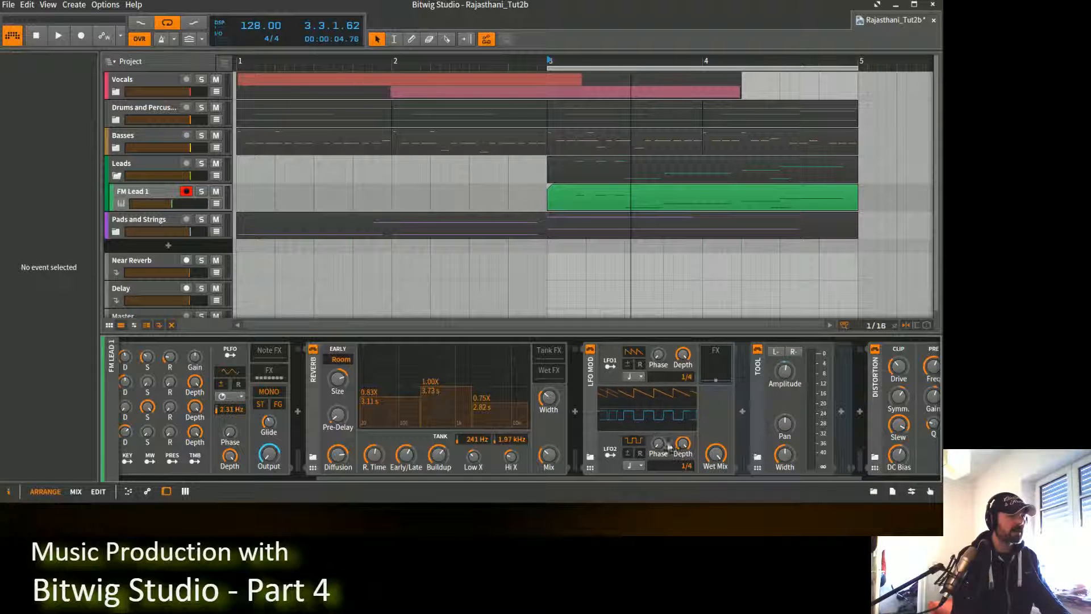
pyautogui.press('space')
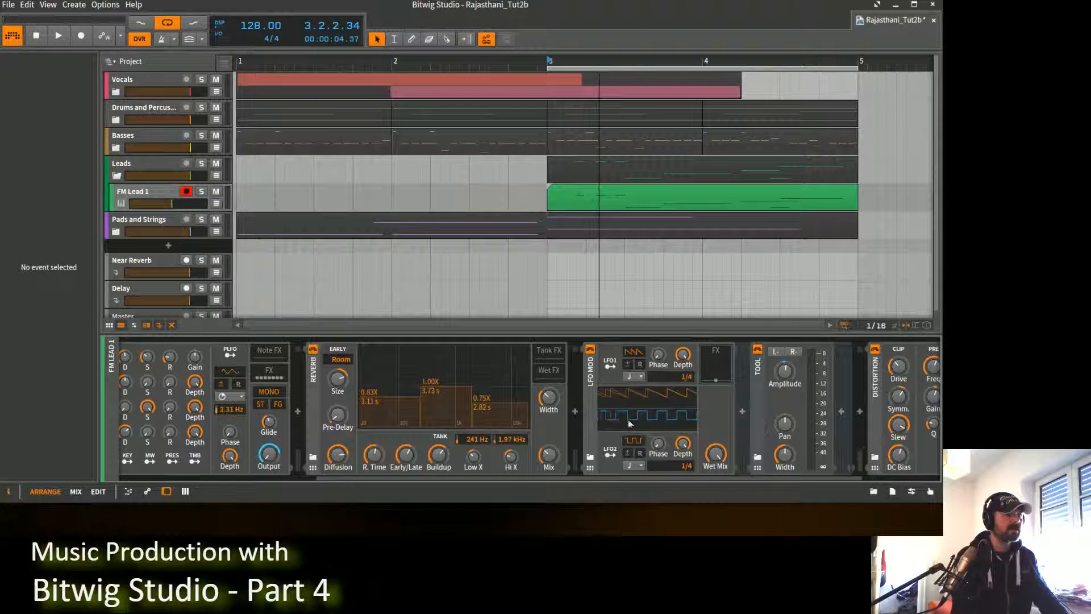
pyautogui.moveTo(660, 449); pyautogui.dragTo(660, 437)
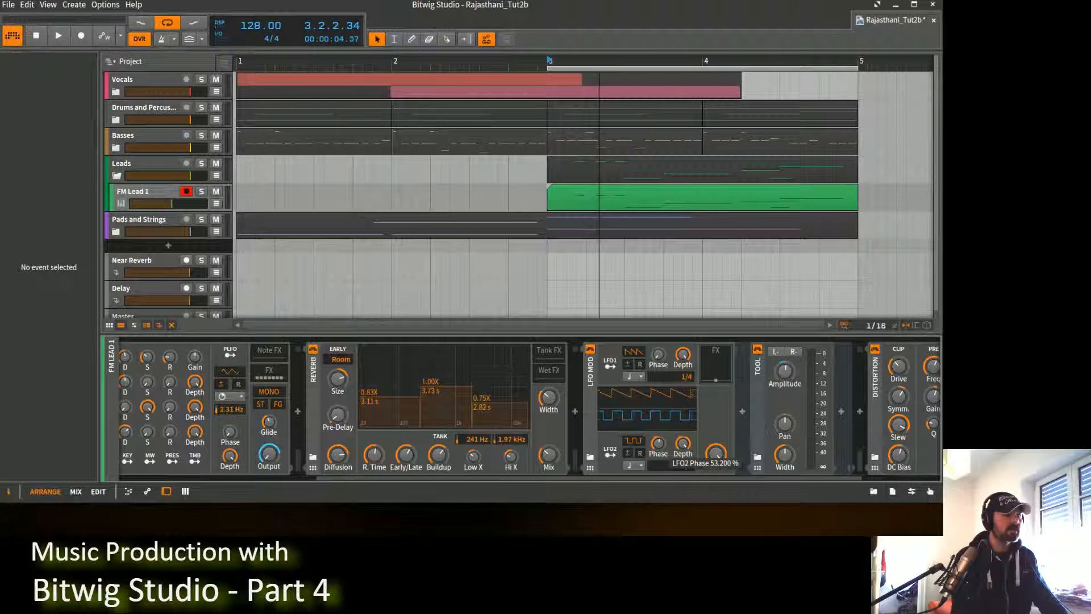
pyautogui.moveTo(660, 450); pyautogui.dragTo(661, 450)
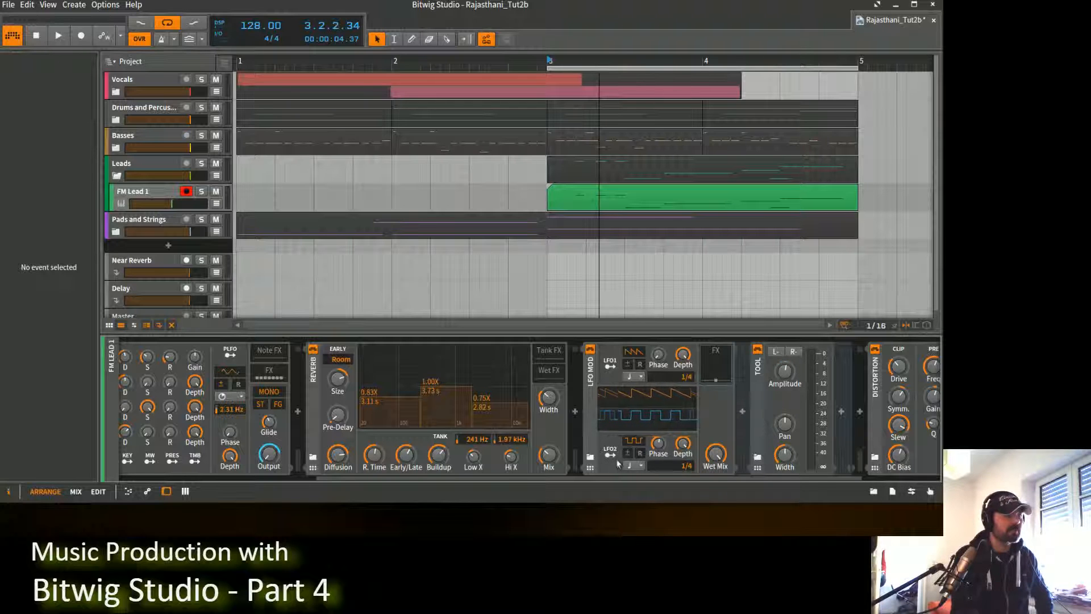
pyautogui.moveTo(659, 448)
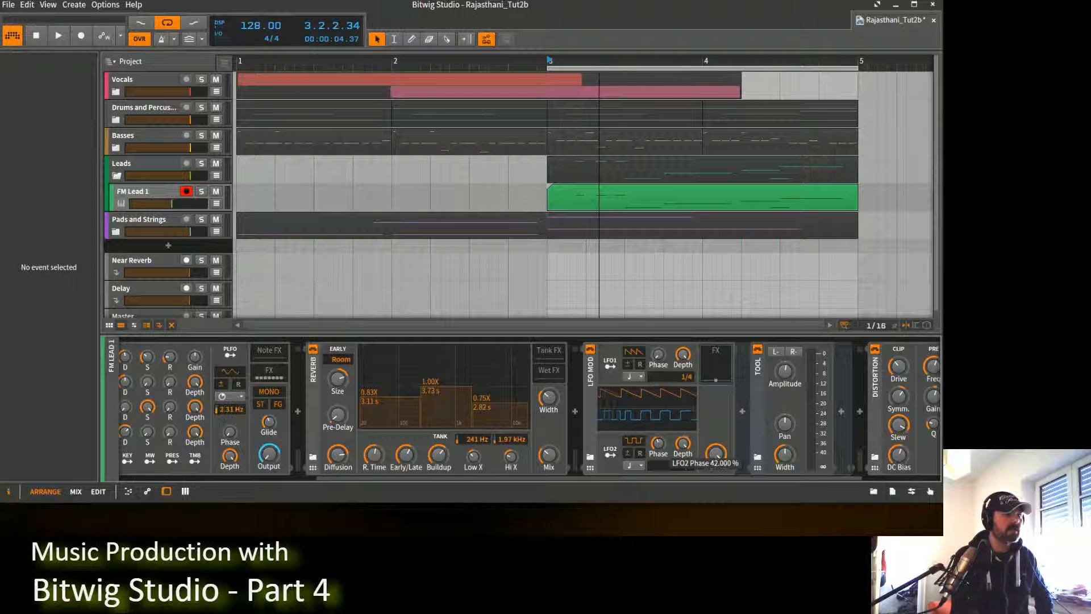
pyautogui.moveTo(659, 447); pyautogui.dragTo(659, 452)
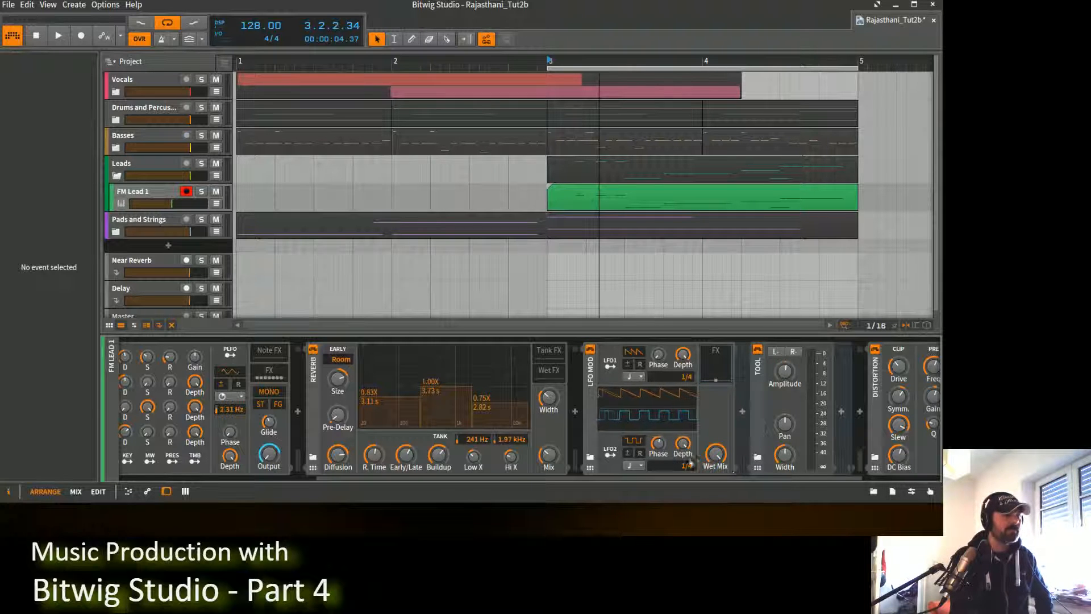
# Map LFO2 to the Tool's amplitude with a negative modulation amount, leaving mapping mode when done.
pyautogui.click(611, 453)
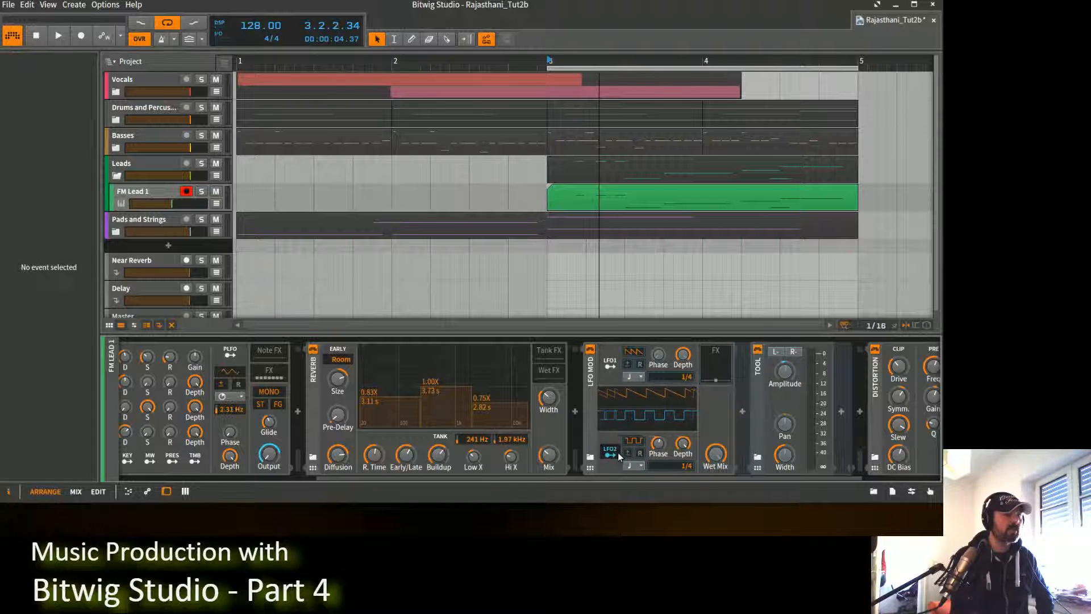
pyautogui.click(787, 374)
pyautogui.moveTo(787, 373); pyautogui.dragTo(787, 373)
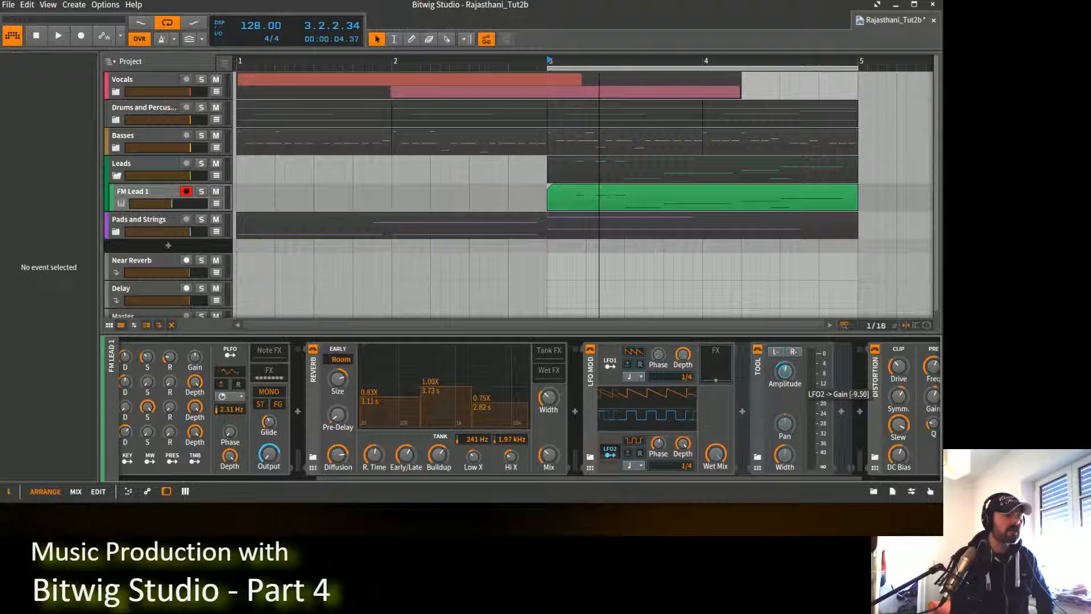
pyautogui.moveTo(787, 373); pyautogui.dragTo(787, 373)
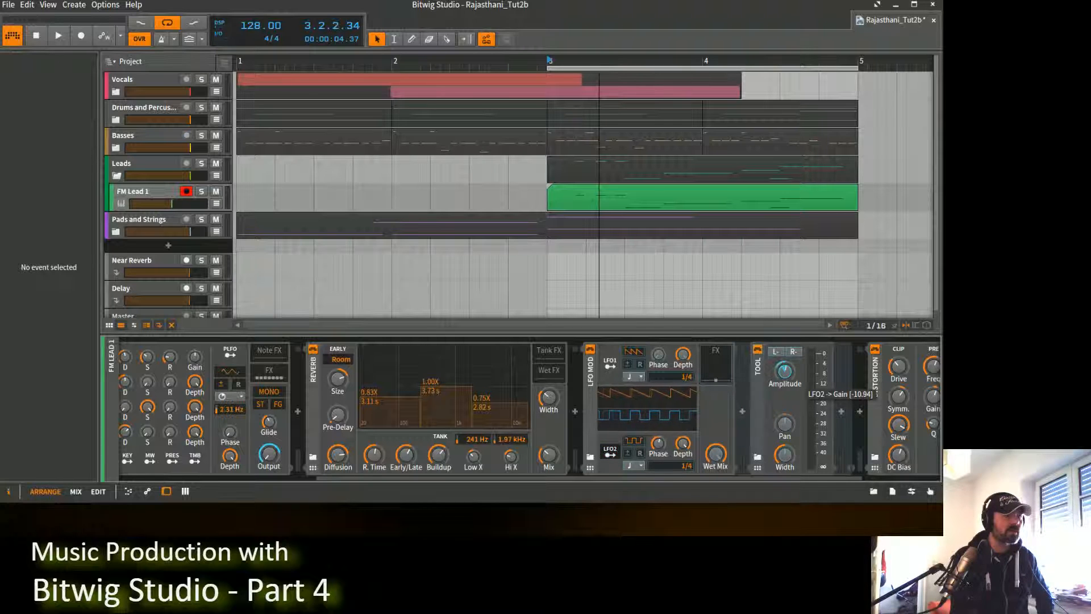
pyautogui.moveTo(785, 371)
pyautogui.mouseDown()
pyautogui.moveTo(785, 349)
pyautogui.moveTo(785, 370)
pyautogui.mouseUp()
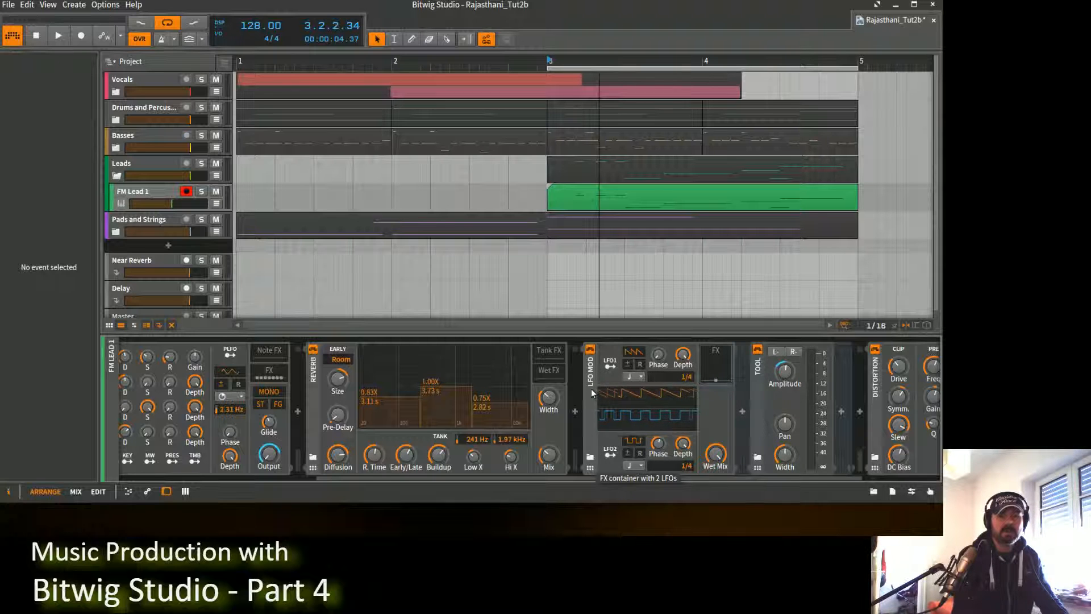
# Play the loop and balance the depths of LFO1 and LFO2 against each other by ear.
pyautogui.moveTo(786, 377)
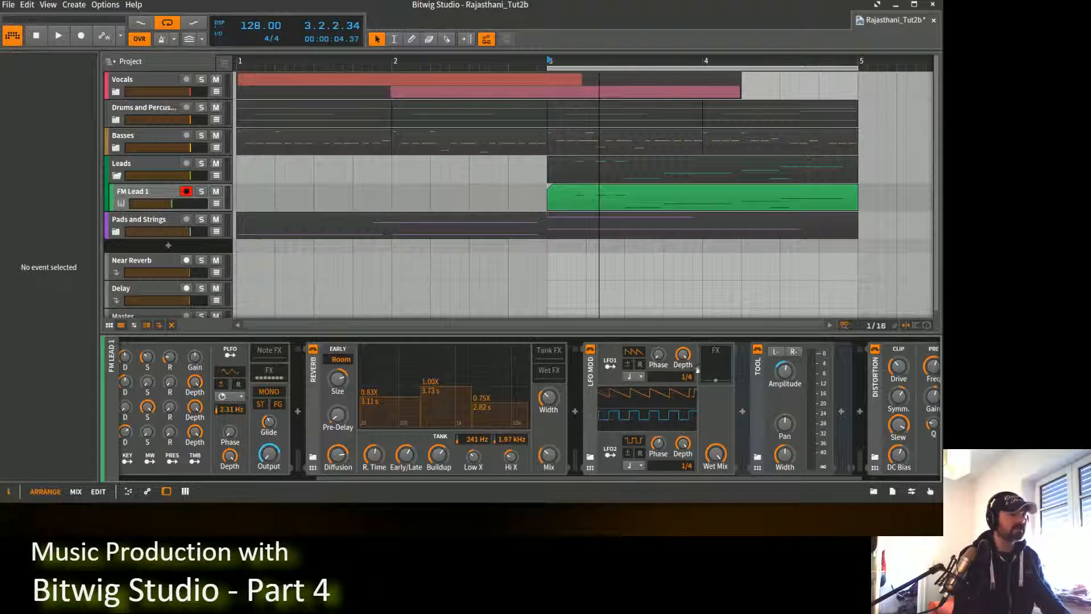
pyautogui.press('space')
pyautogui.moveTo(704, 370)
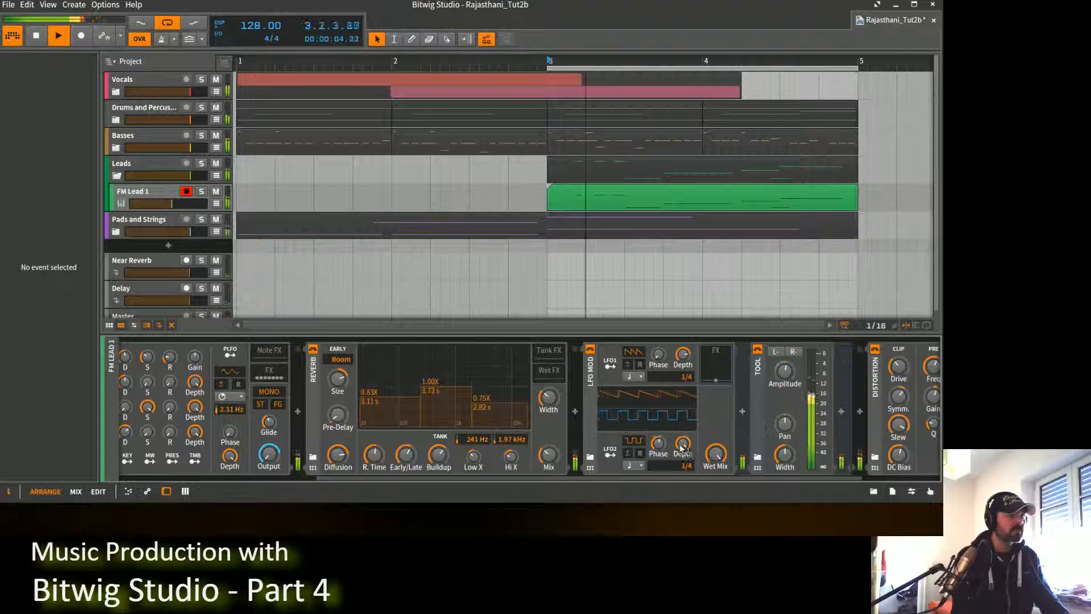
pyautogui.moveTo(682, 447); pyautogui.dragTo(681, 468)
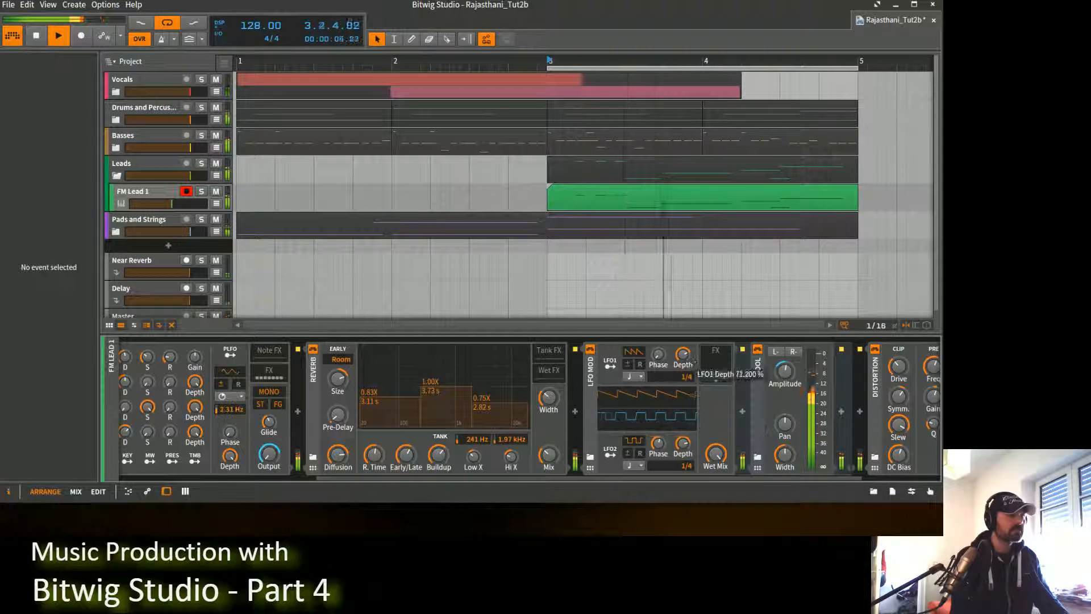
pyautogui.moveTo(690, 358); pyautogui.dragTo(690, 367)
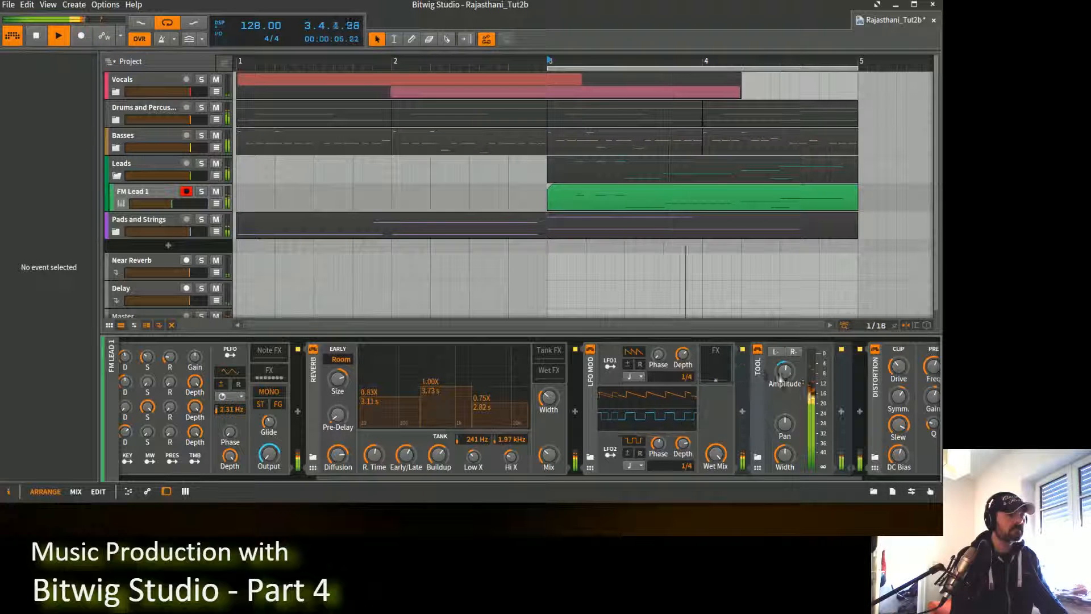
pyautogui.moveTo(685, 359); pyautogui.dragTo(685, 367)
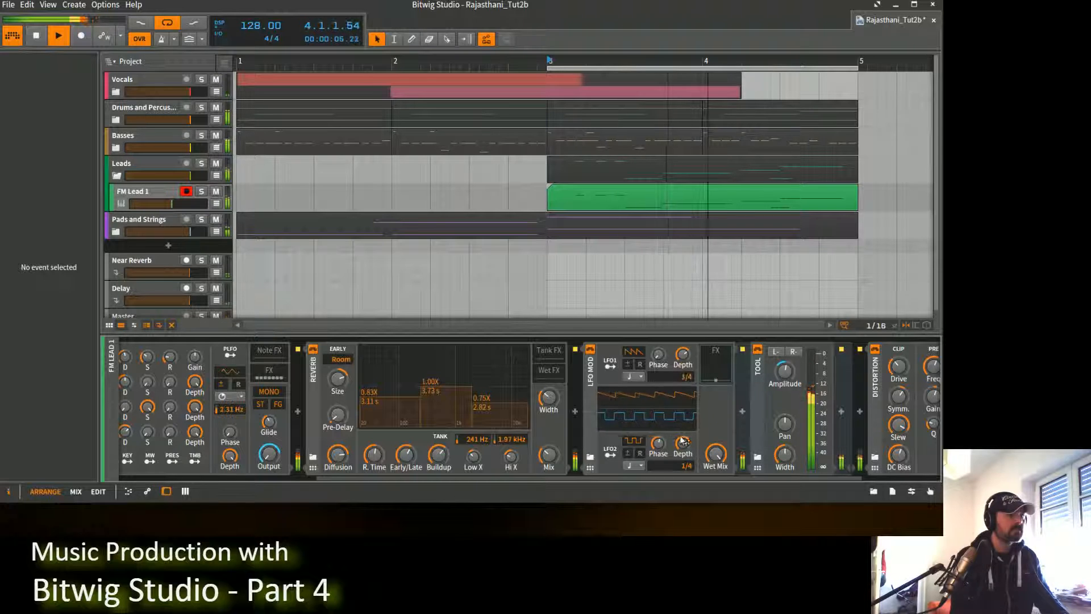
pyautogui.moveTo(683, 442); pyautogui.dragTo(682, 435)
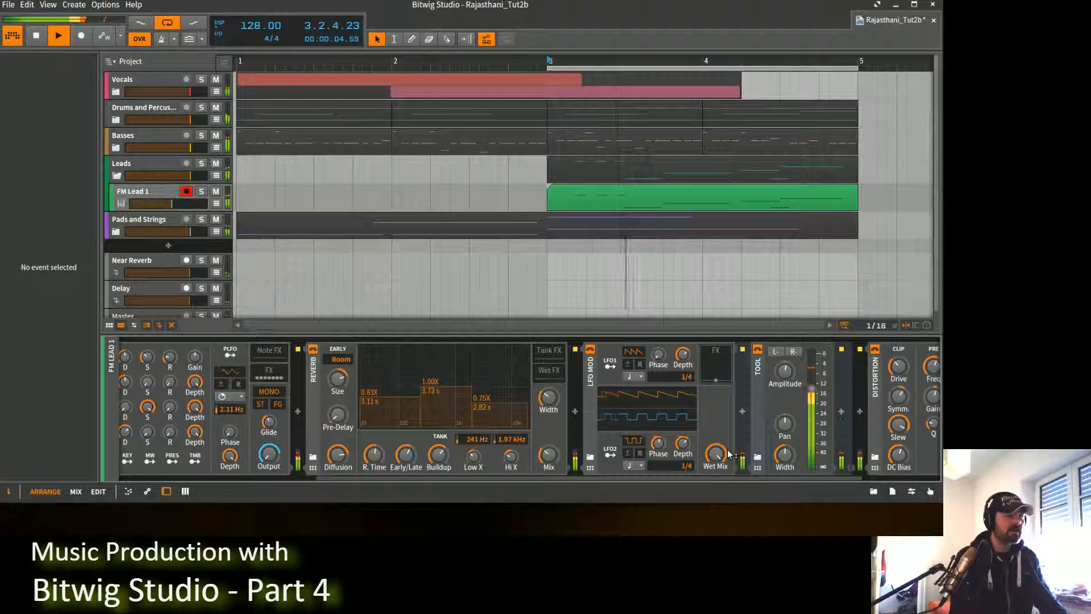
# Map LFO2 to the pan of the Tool inside the LFO MOD's FX chain while the loop plays.
pyautogui.moveTo(706, 479); pyautogui.dragTo(740, 479)
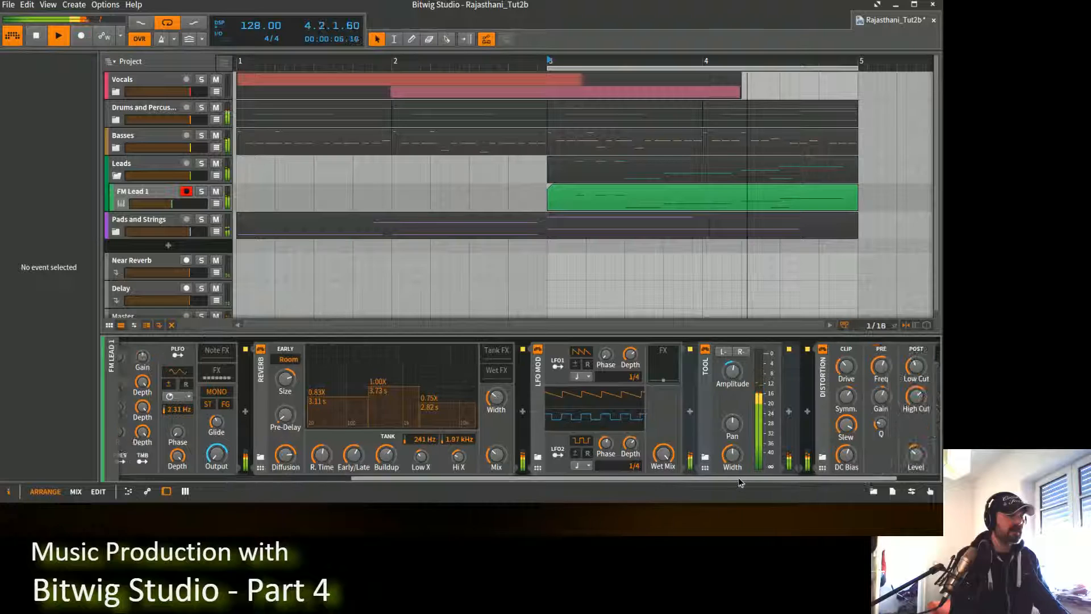
pyautogui.click(557, 453)
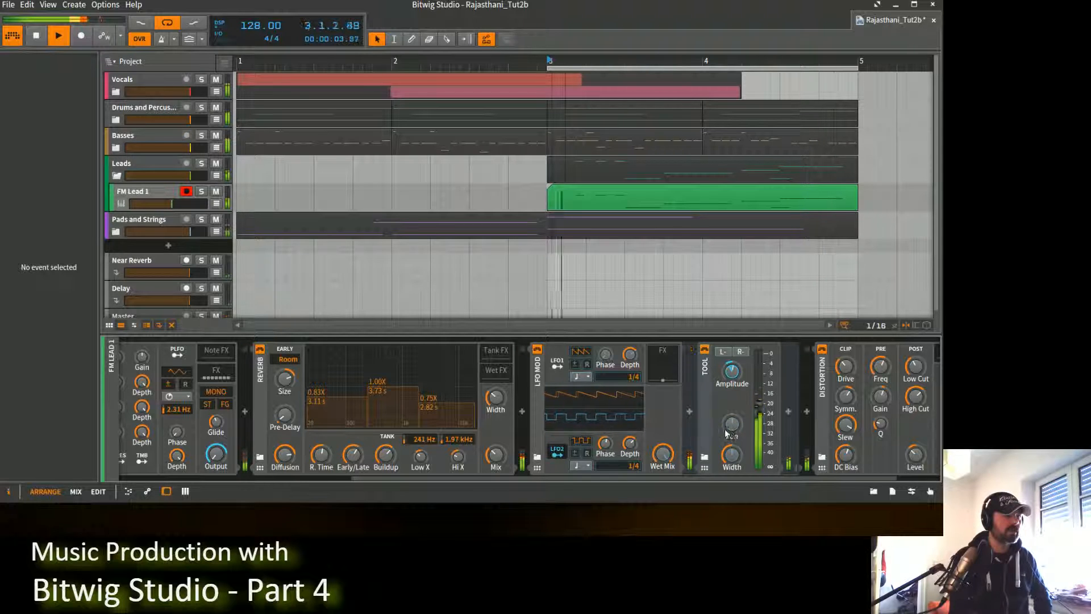
pyautogui.moveTo(732, 424)
pyautogui.mouseDown()
pyautogui.moveTo(732, 371)
pyautogui.moveTo(735, 430)
pyautogui.mouseUp()
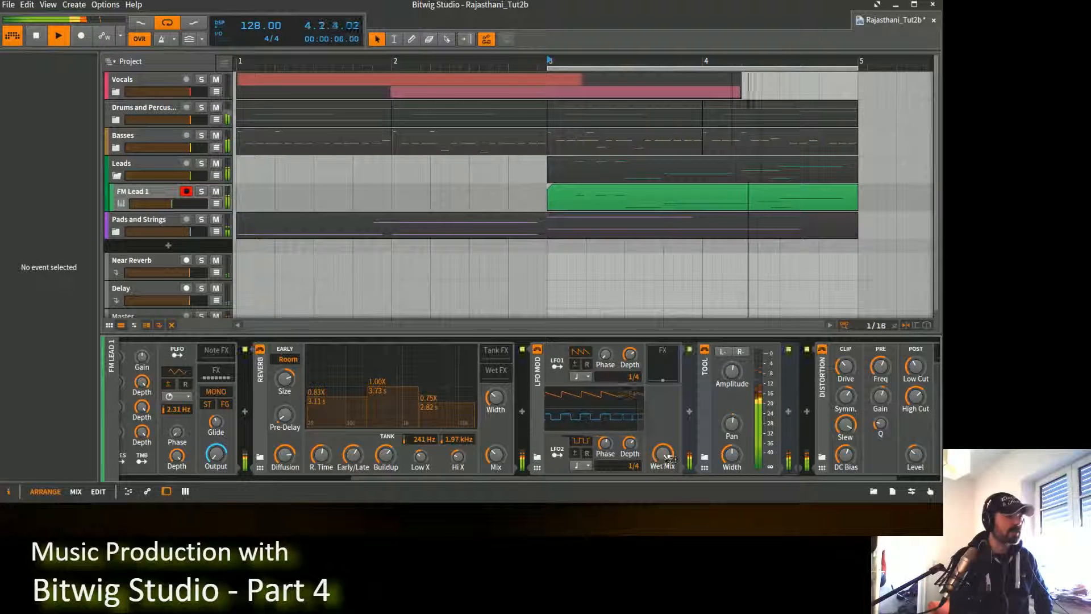
# Compare the lead with and without modulation by lowering the LFO MOD's Wet Mix to zero and restoring it to full.
pyautogui.moveTo(667, 457)
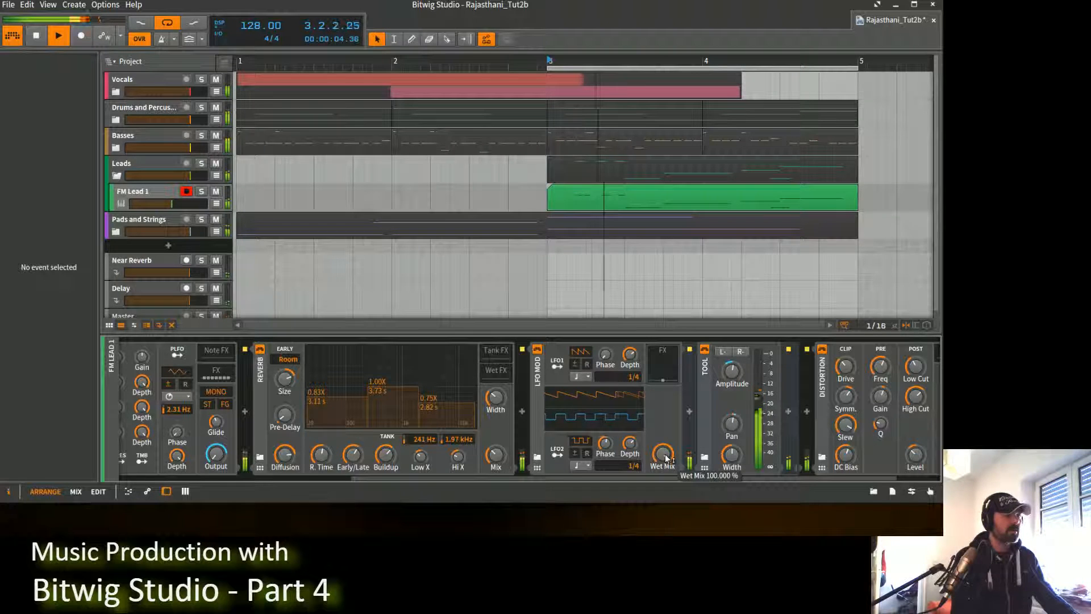
pyautogui.moveTo(668, 457); pyautogui.dragTo(668, 493)
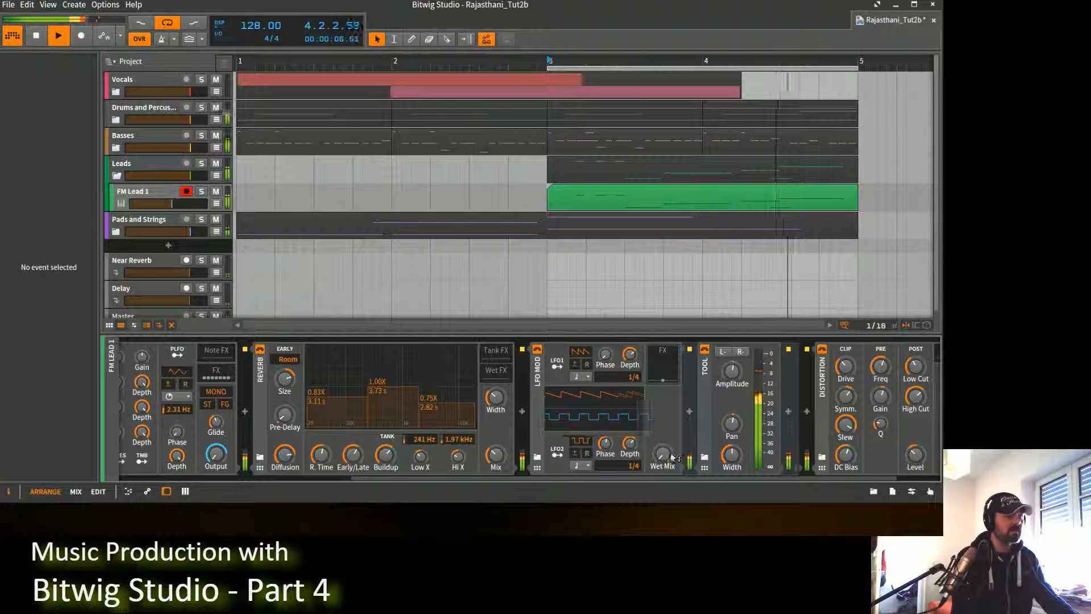
pyautogui.moveTo(662, 454); pyautogui.dragTo(663, 409)
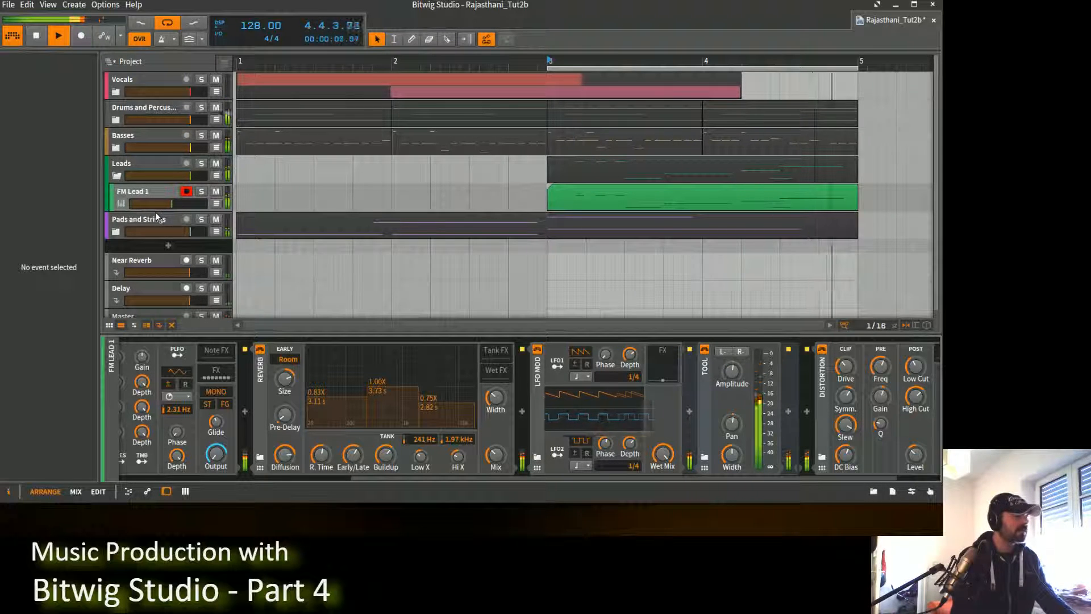
# Show the mixer, set FM Lead 1's Near Reverb send to about -31 dB, and stop playback.
pyautogui.click(186, 491)
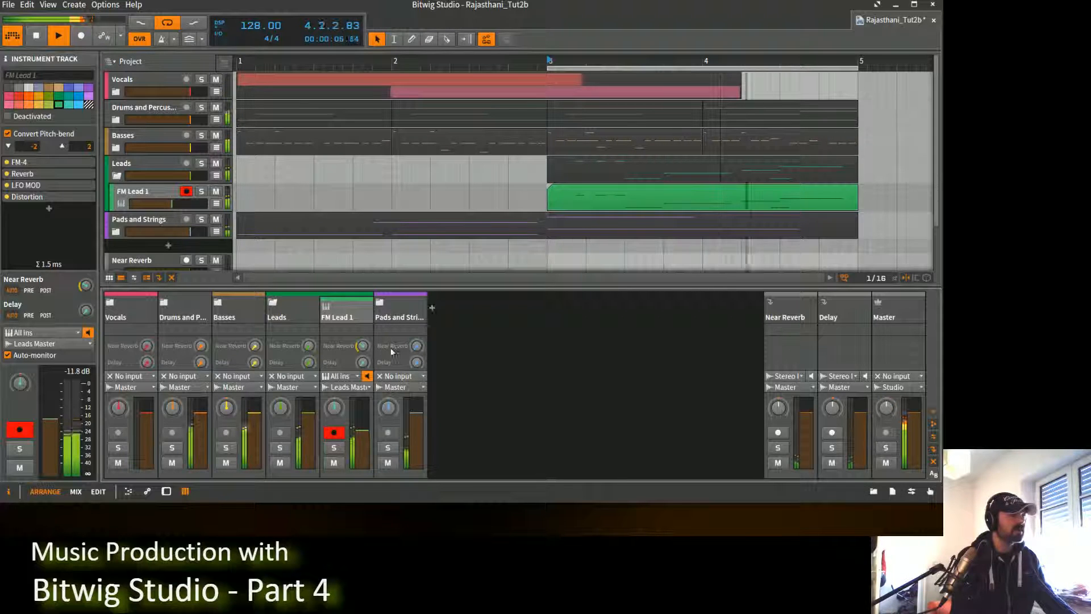
pyautogui.moveTo(362, 348); pyautogui.dragTo(367, 349)
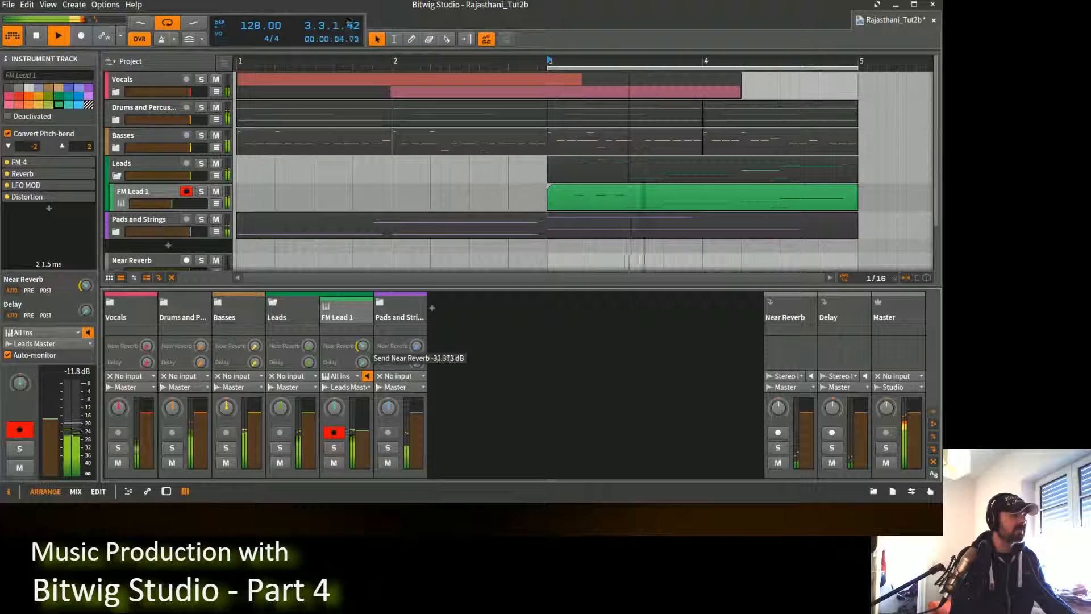
pyautogui.moveTo(367, 350); pyautogui.dragTo(367, 350)
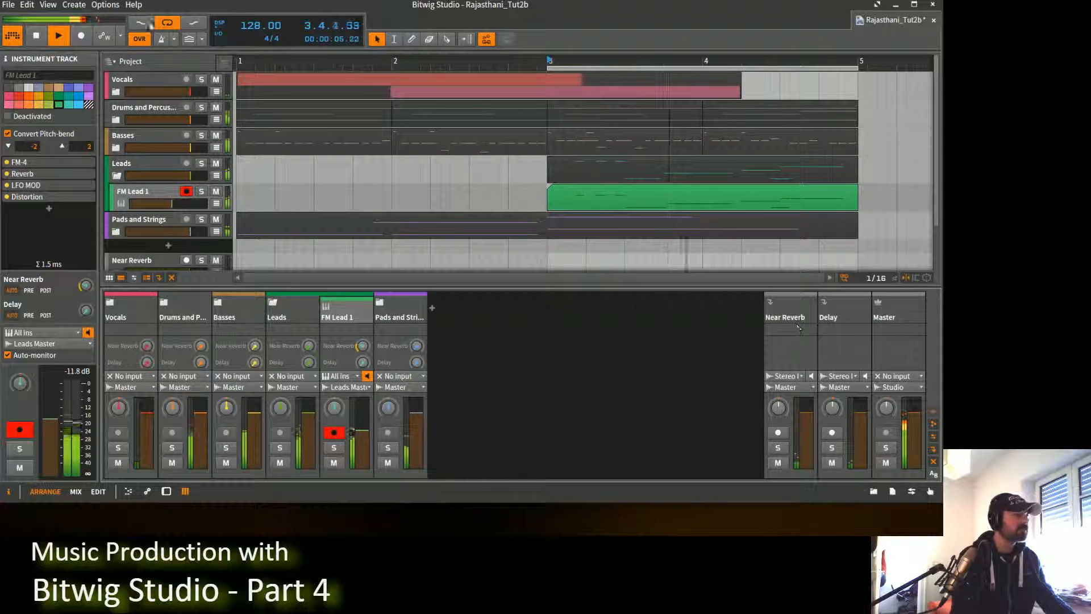
pyautogui.press('space')
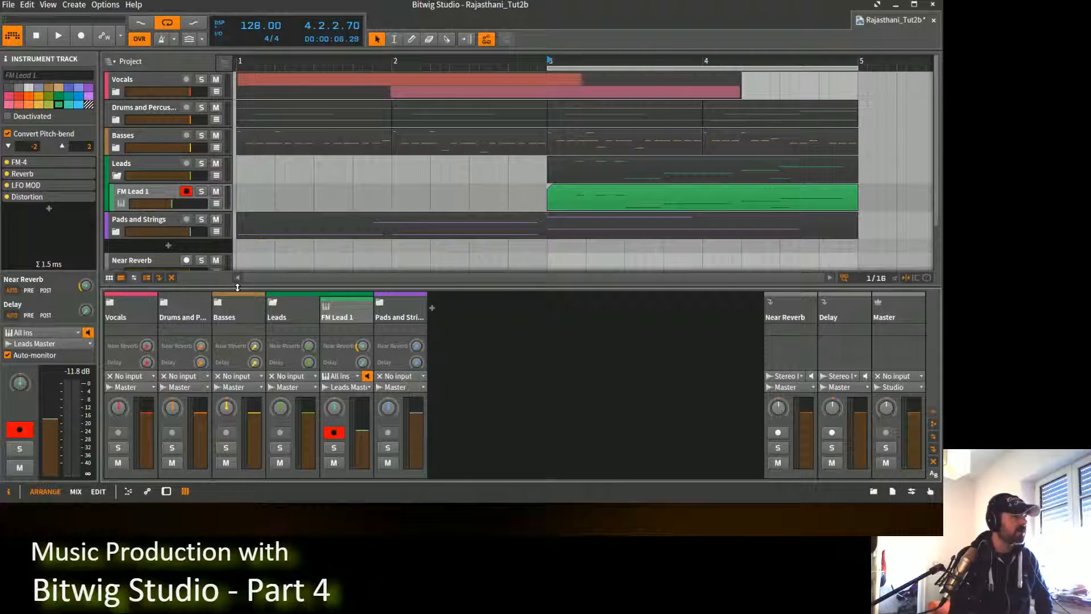
# Reopen FM Lead 1's device chain and examine the LFO MOD's nested FX chain by collapsing and expanding it.
pyautogui.scroll(-3, 155, 215)
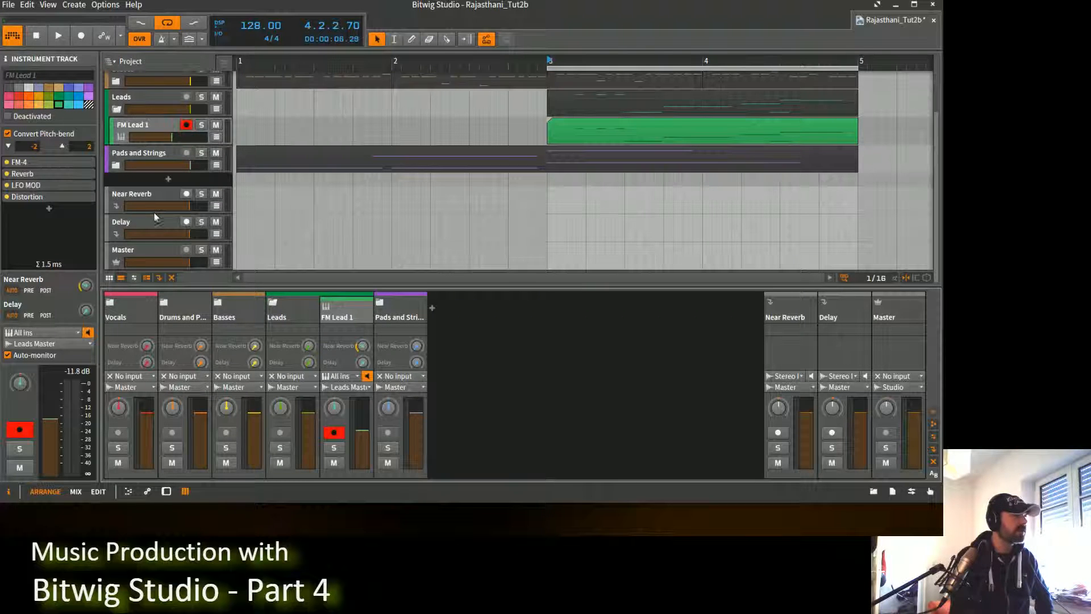
pyautogui.doubleClick(140, 129)
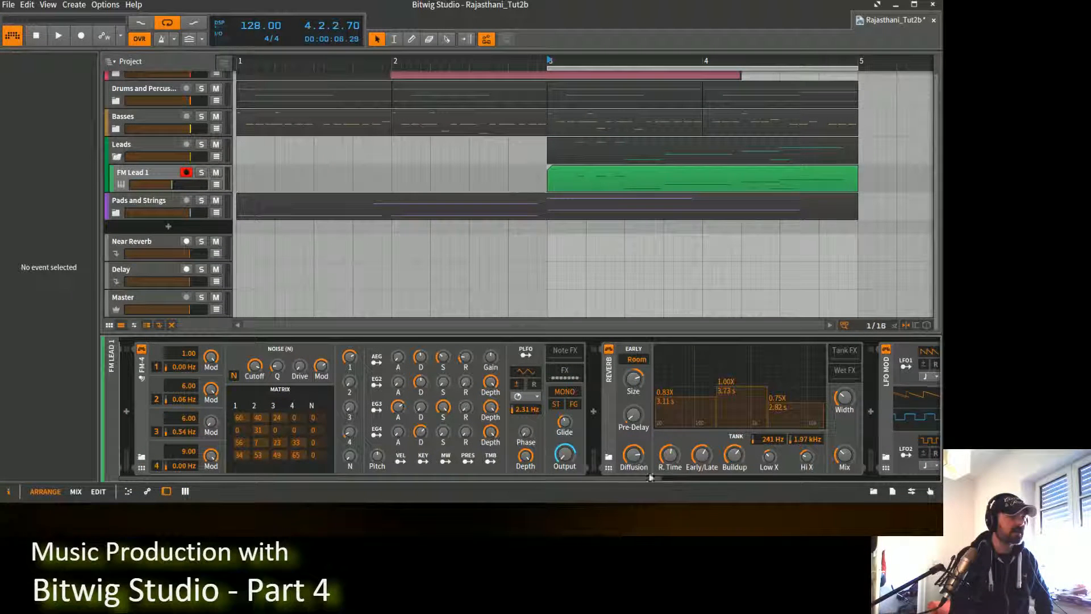
pyautogui.moveTo(627, 476); pyautogui.dragTo(915, 483)
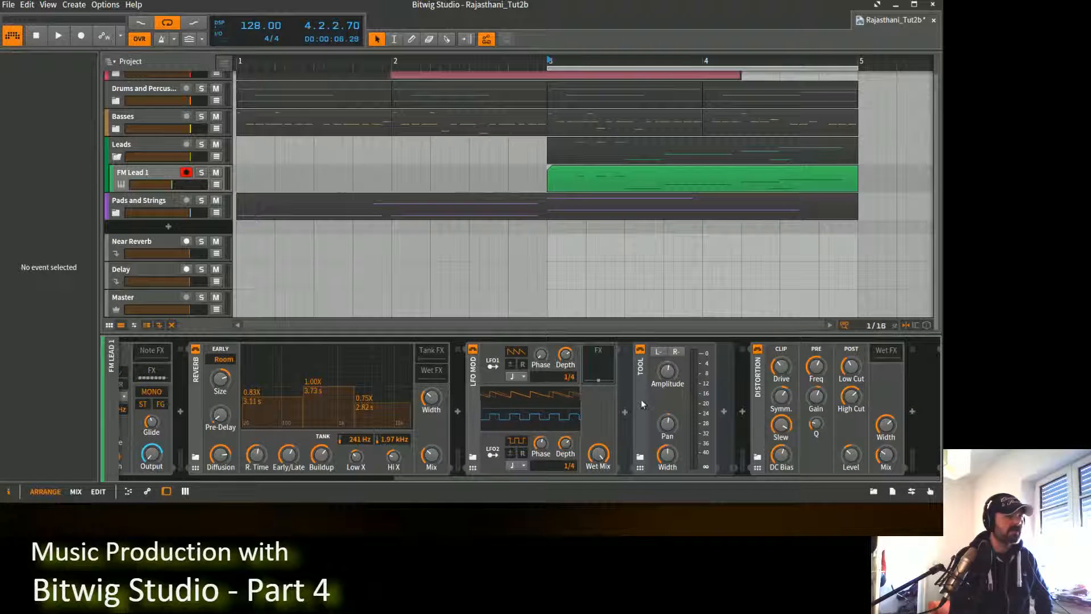
pyautogui.click(472, 390)
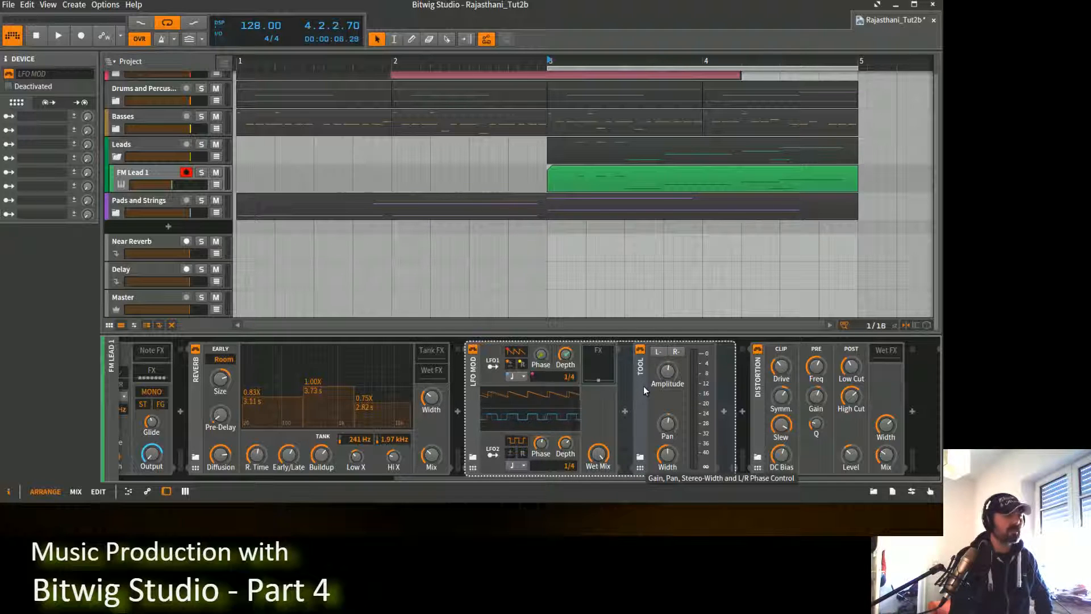
pyautogui.click(598, 365)
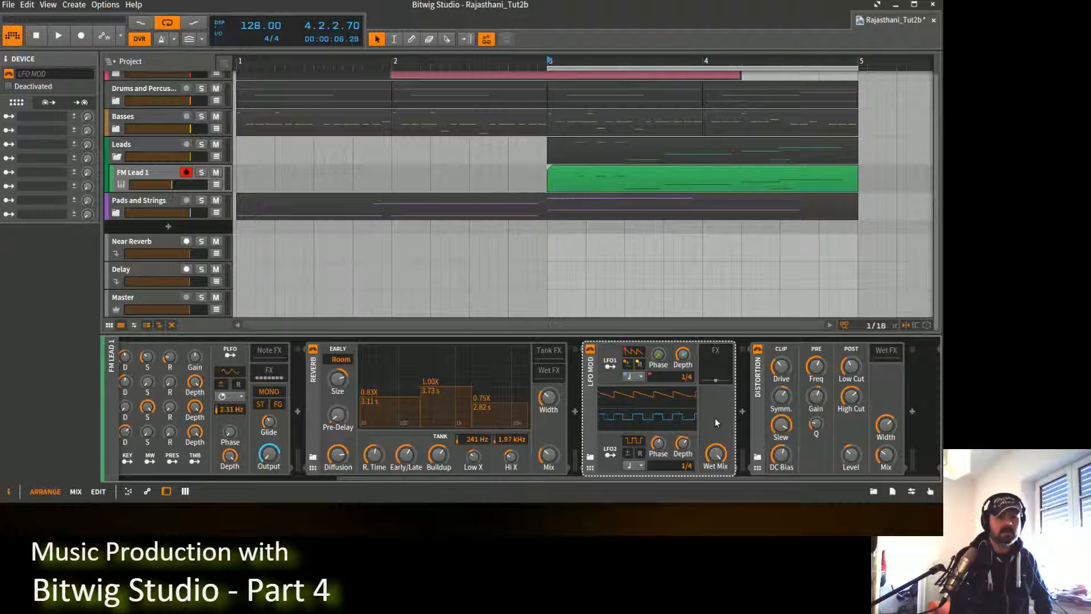
pyautogui.click(714, 373)
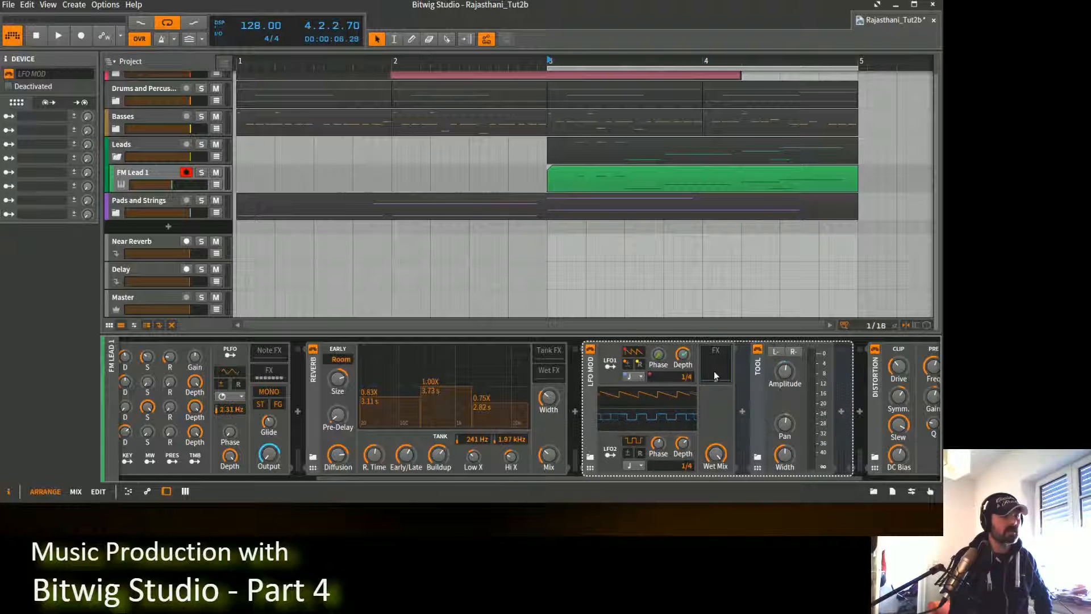
pyautogui.click(719, 367)
pyautogui.click(719, 367)
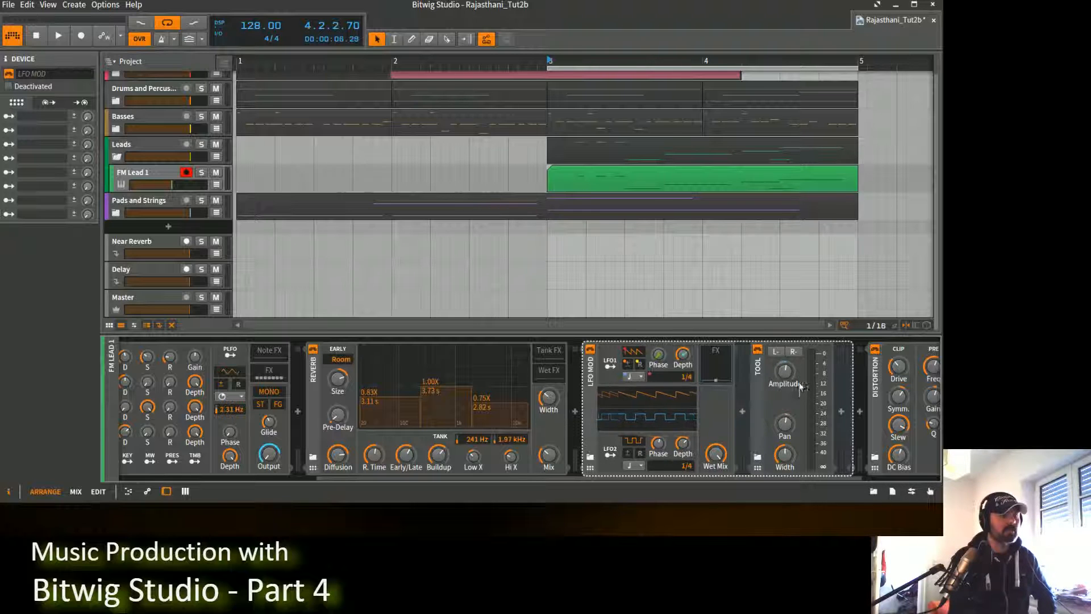
# Insert a second Tool device in the main chain between the LFO MOD and the Distortion.
pyautogui.click(859, 411)
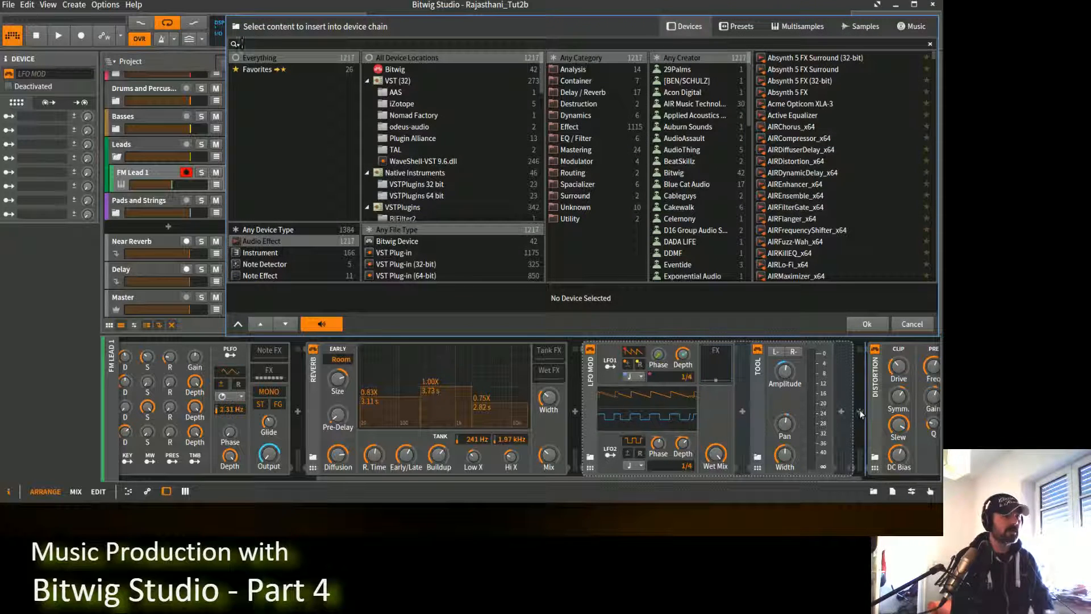
pyautogui.write('too')
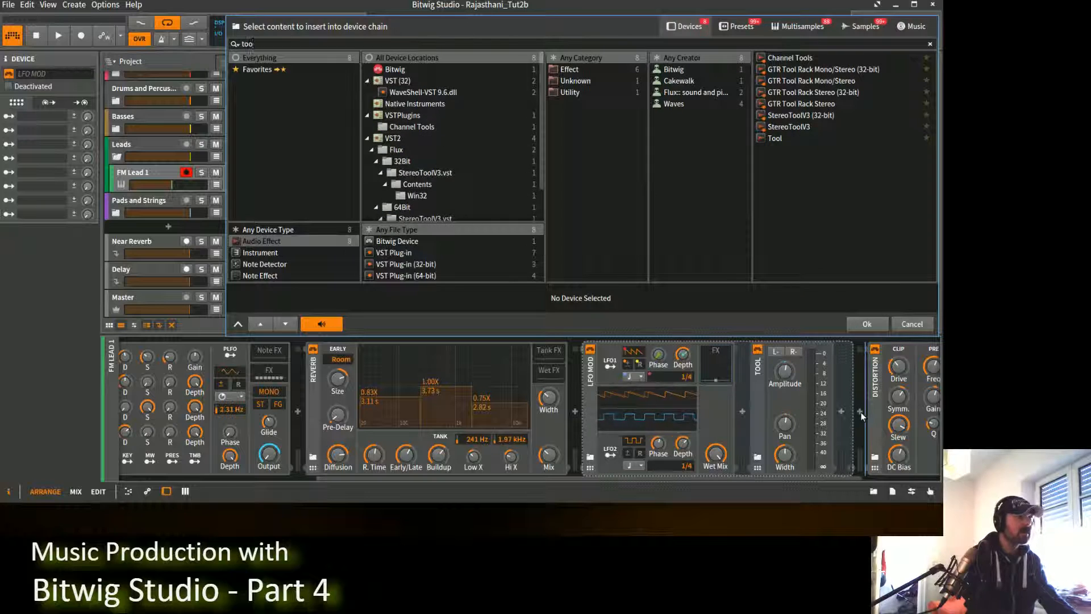
pyautogui.doubleClick(780, 138)
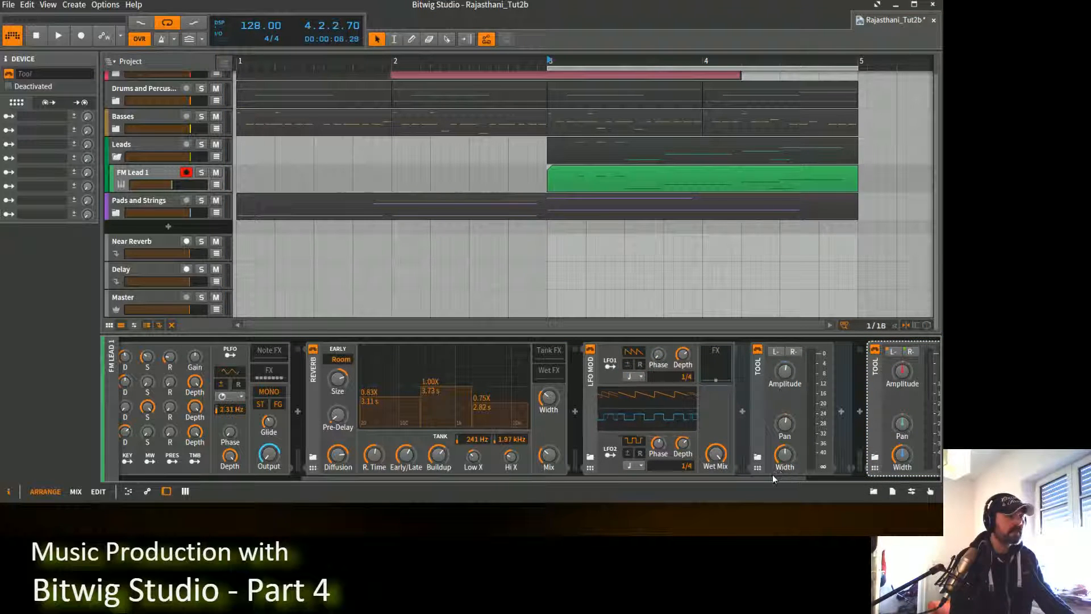
# Try to map LFO2 to the second Tool's pan, and collapse and re-expand the LFO MOD's FX chain to compare both Tools' placement.
pyautogui.moveTo(773, 479); pyautogui.dragTo(851, 479)
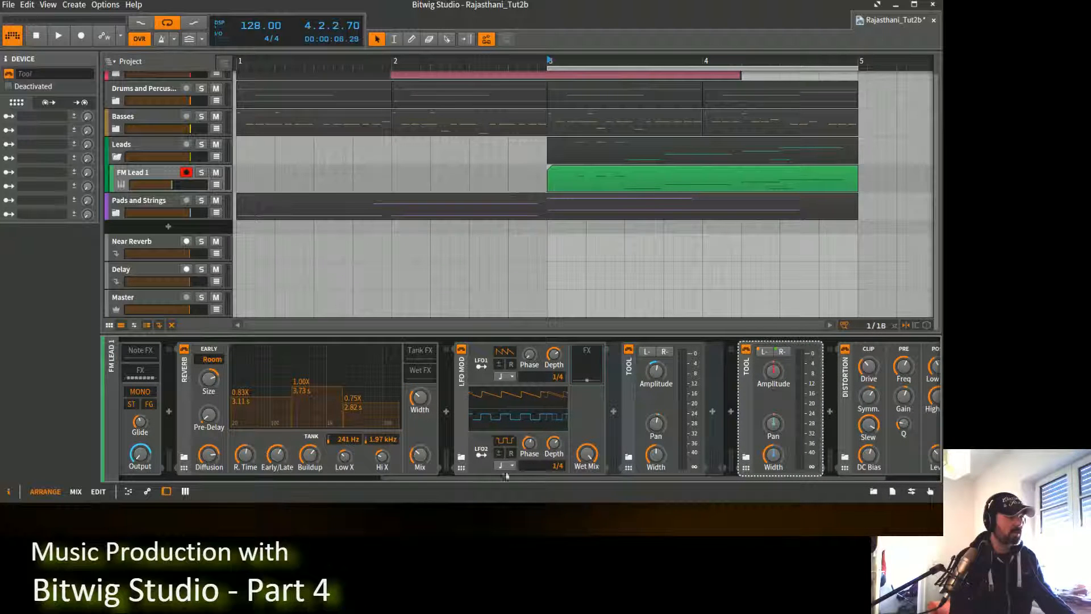
pyautogui.click(482, 454)
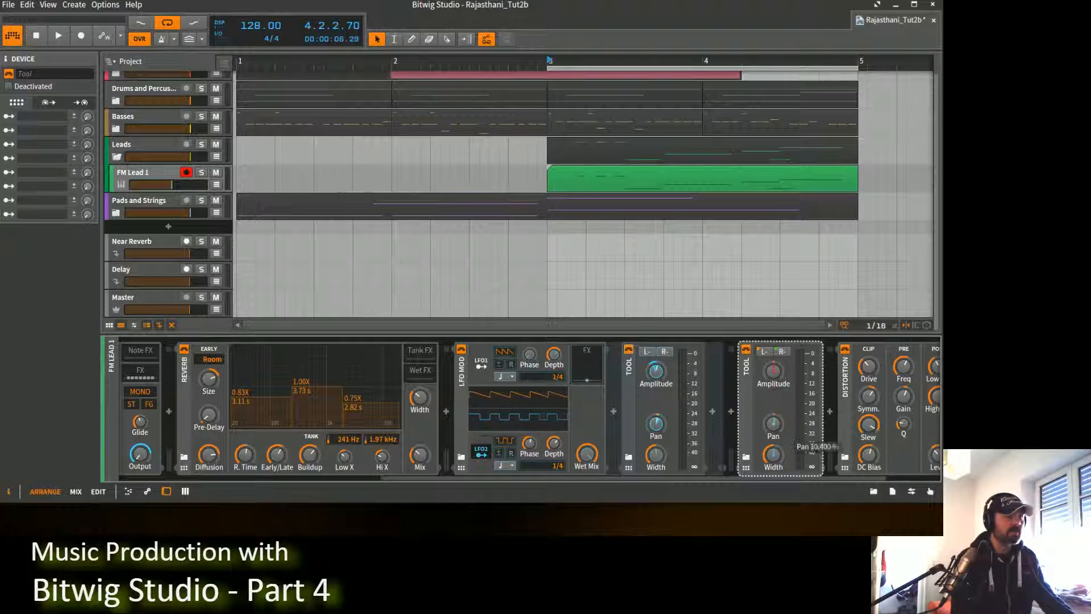
pyautogui.moveTo(773, 424); pyautogui.dragTo(774, 419)
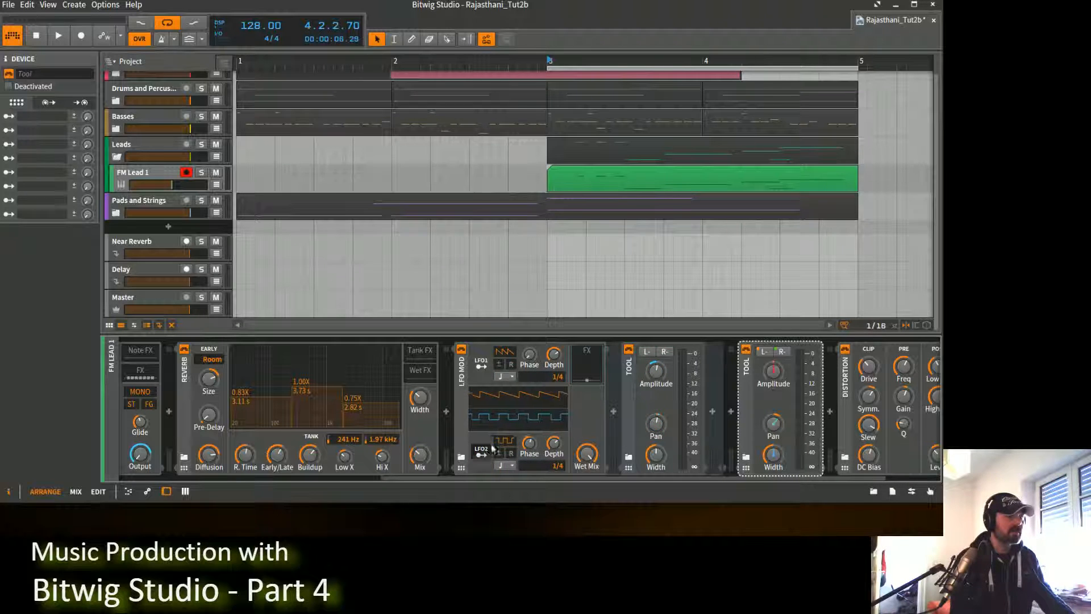
pyautogui.click(591, 359)
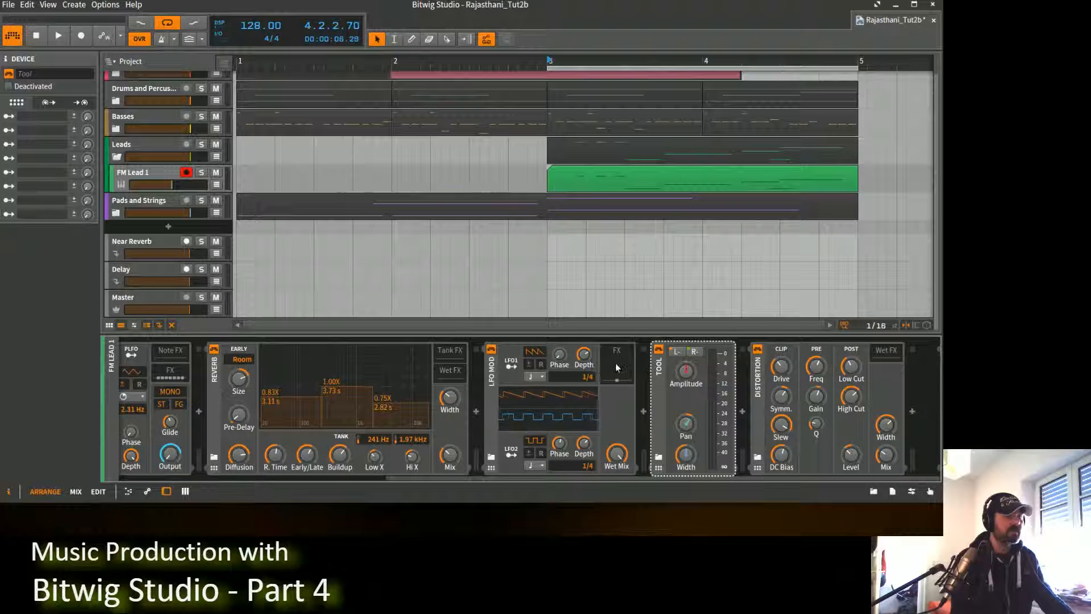
pyautogui.click(617, 358)
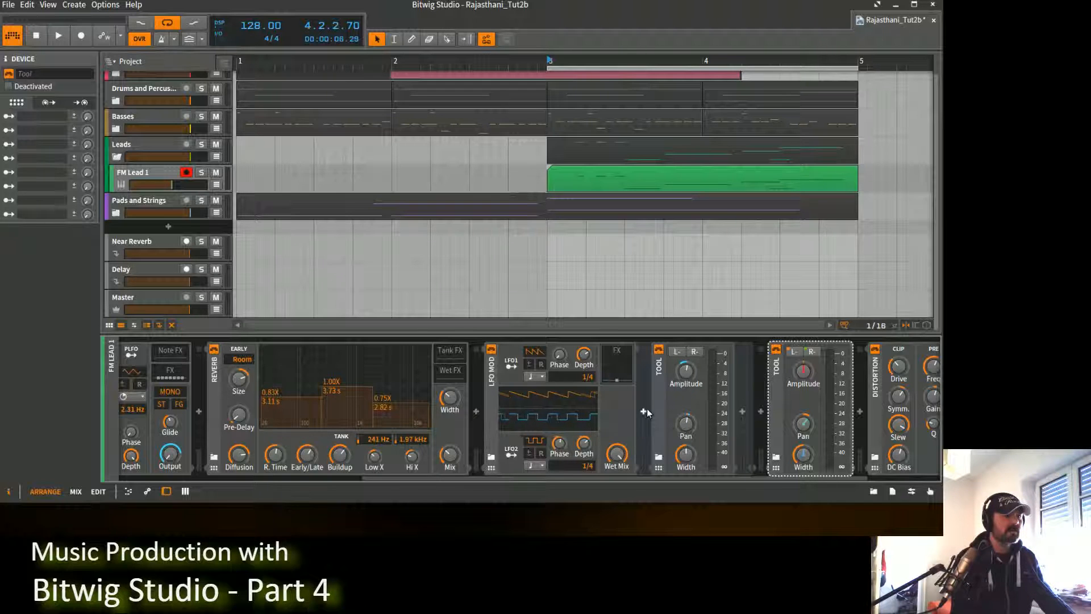
# Move the second Tool into the LFO MOD's nested FX chain ahead of the existing Tool and map LFO2 to its pan.
pyautogui.moveTo(774, 392); pyautogui.dragTo(646, 392)
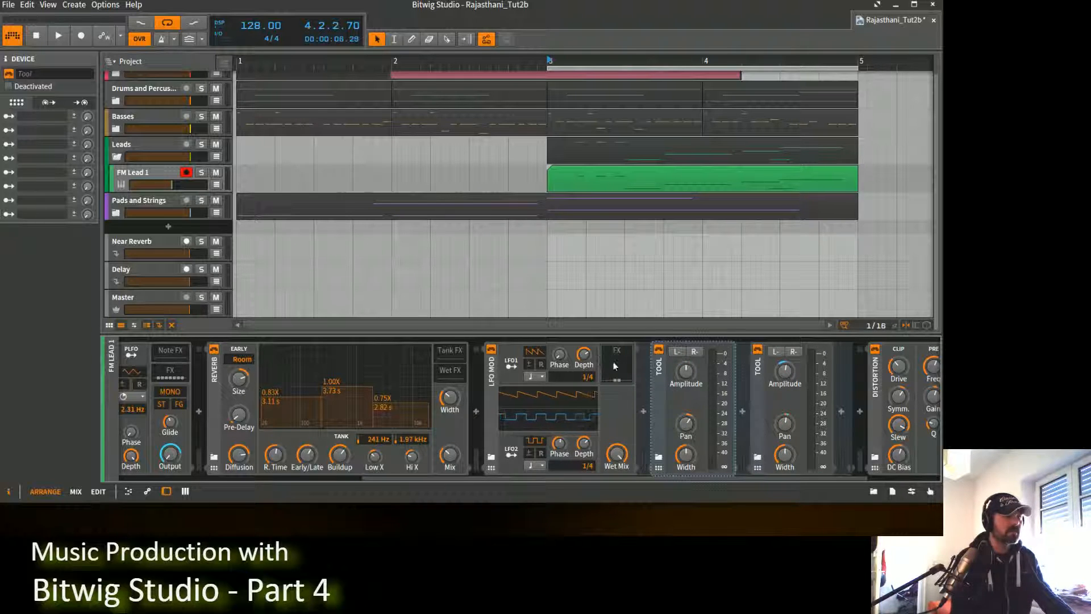
pyautogui.click(511, 453)
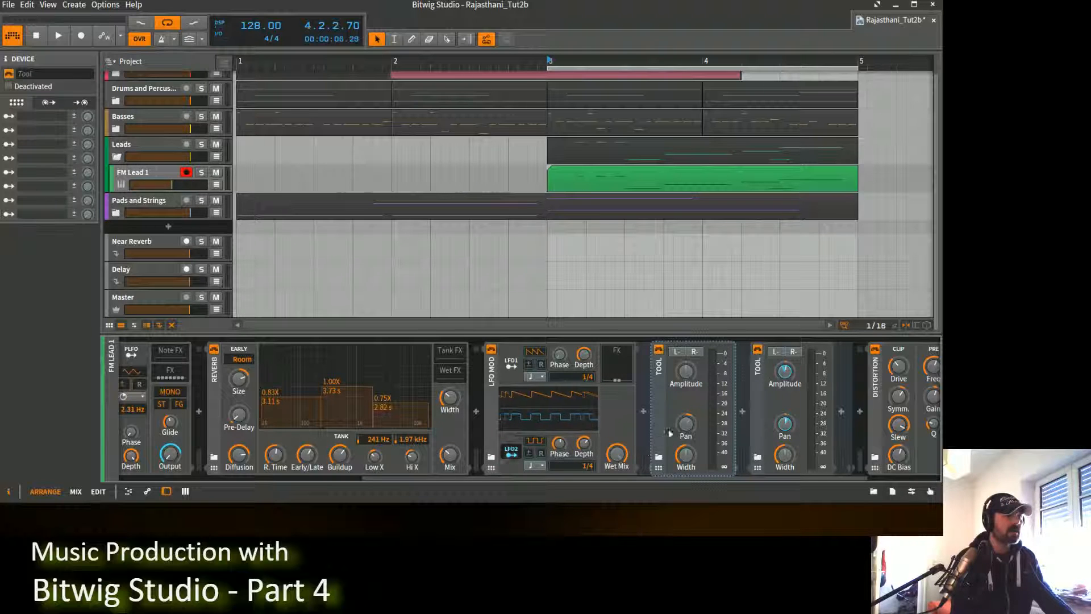
pyautogui.moveTo(686, 424); pyautogui.dragTo(686, 437)
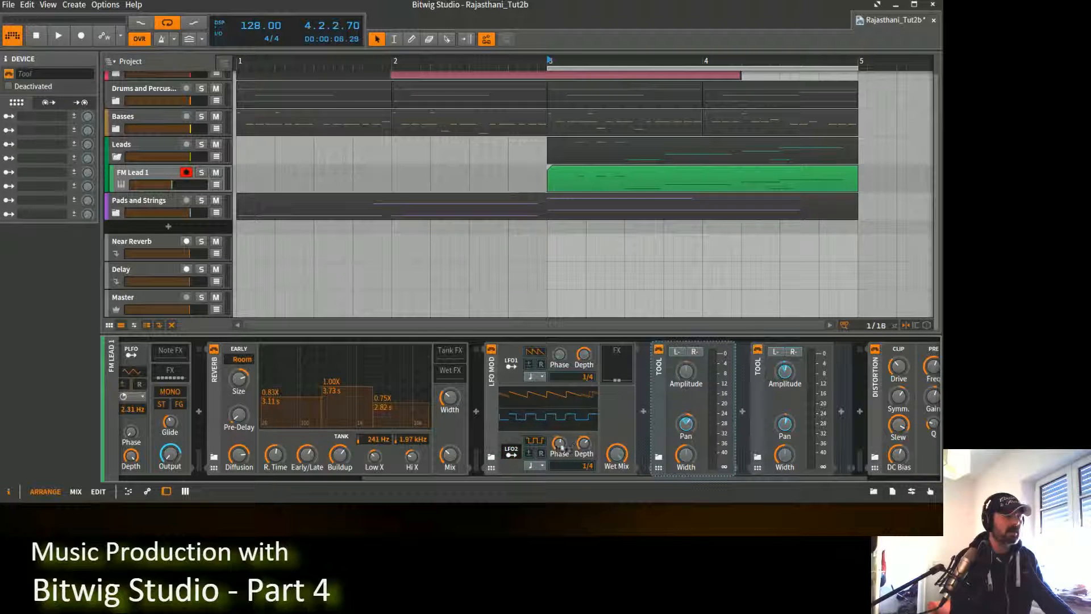
# Delete the extra Tool placed first in the LFO MOD's nested FX chain, keeping the original modulated Tool.
pyautogui.click(658, 400)
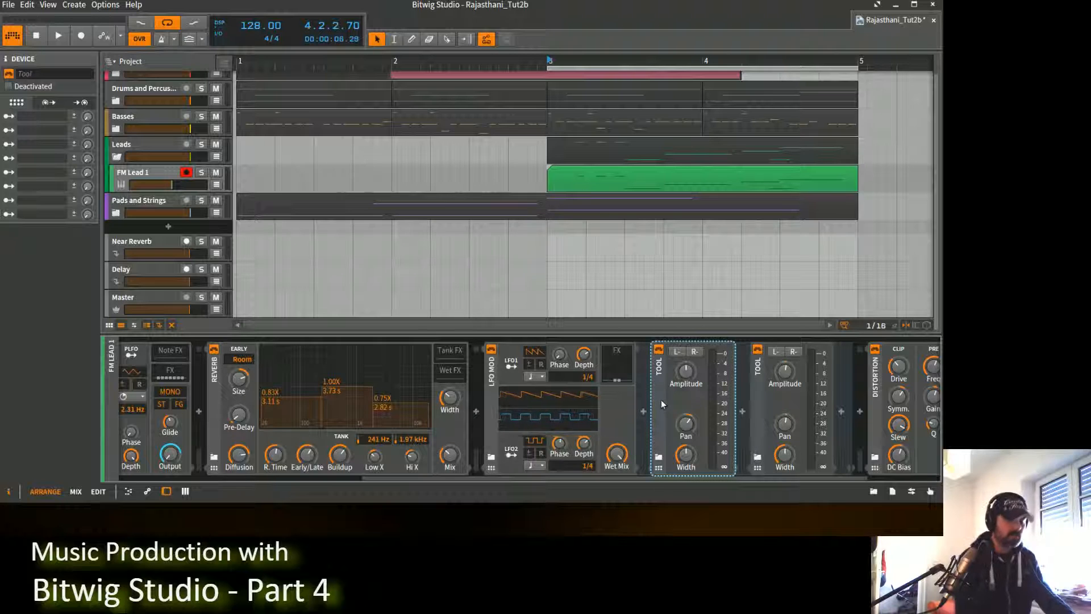
pyautogui.press('Delete')
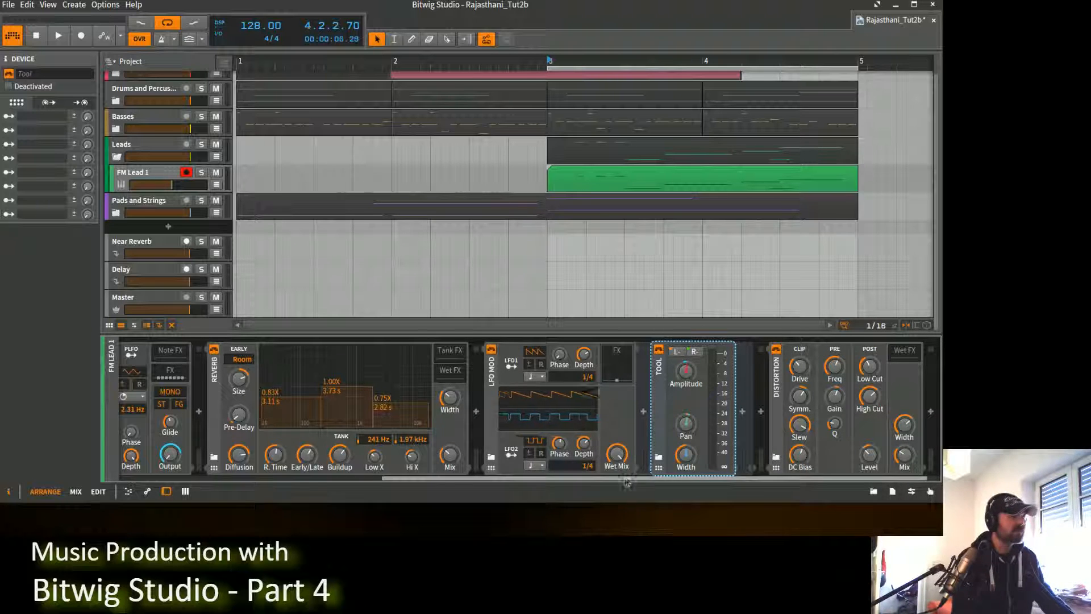
pyautogui.moveTo(622, 476); pyautogui.dragTo(367, 504)
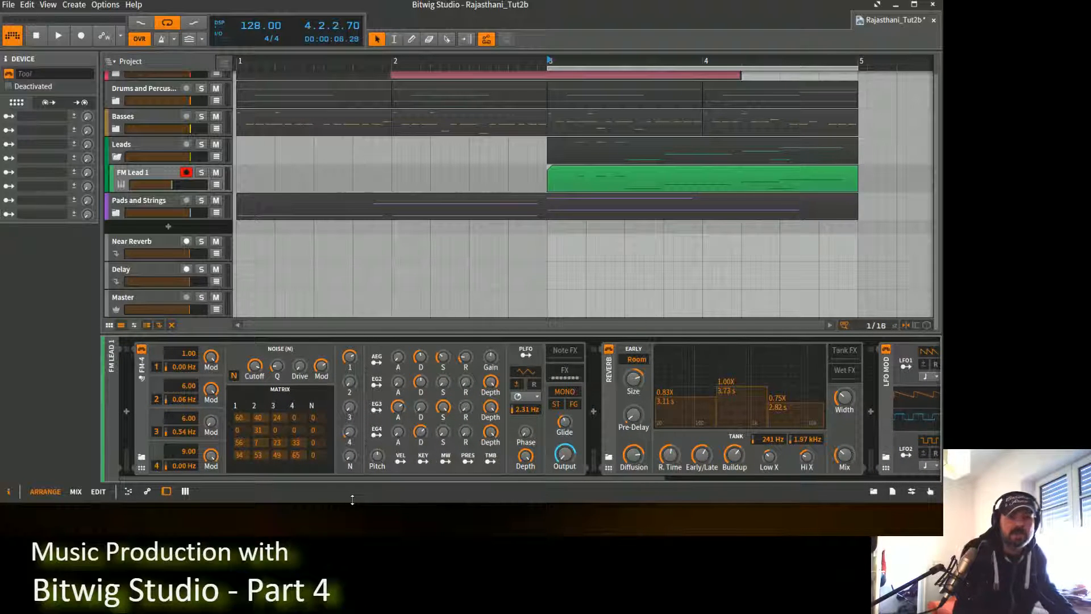